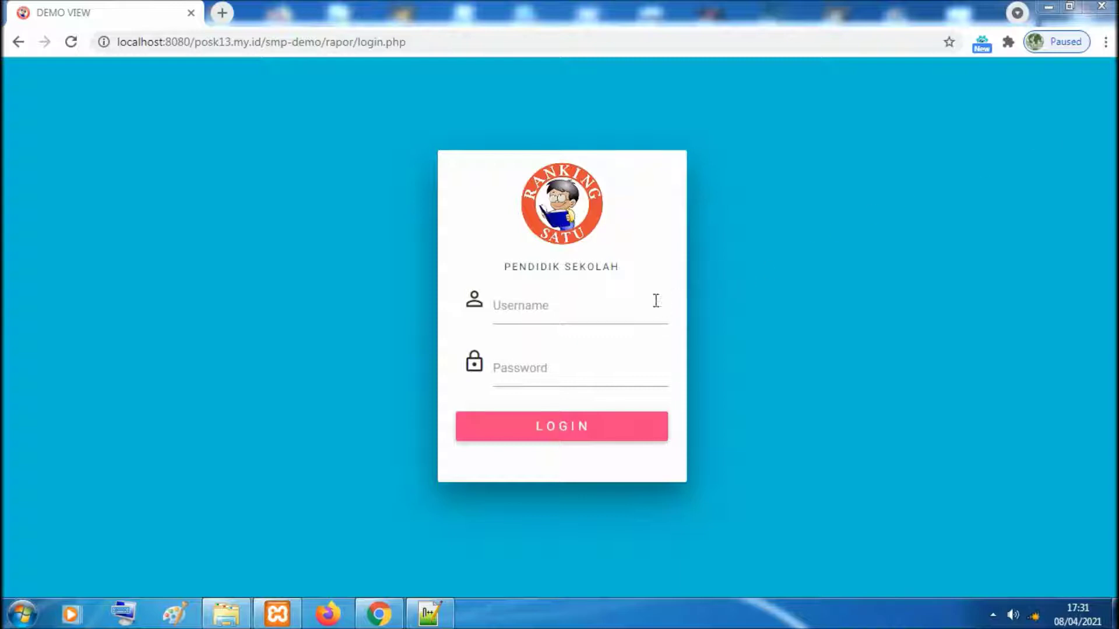
Log in with the saved homeroom-teacher username and its account password
{"action": "left_click", "coordinate": [566, 341]}
{"action": "left_click", "coordinate": [550, 371]}
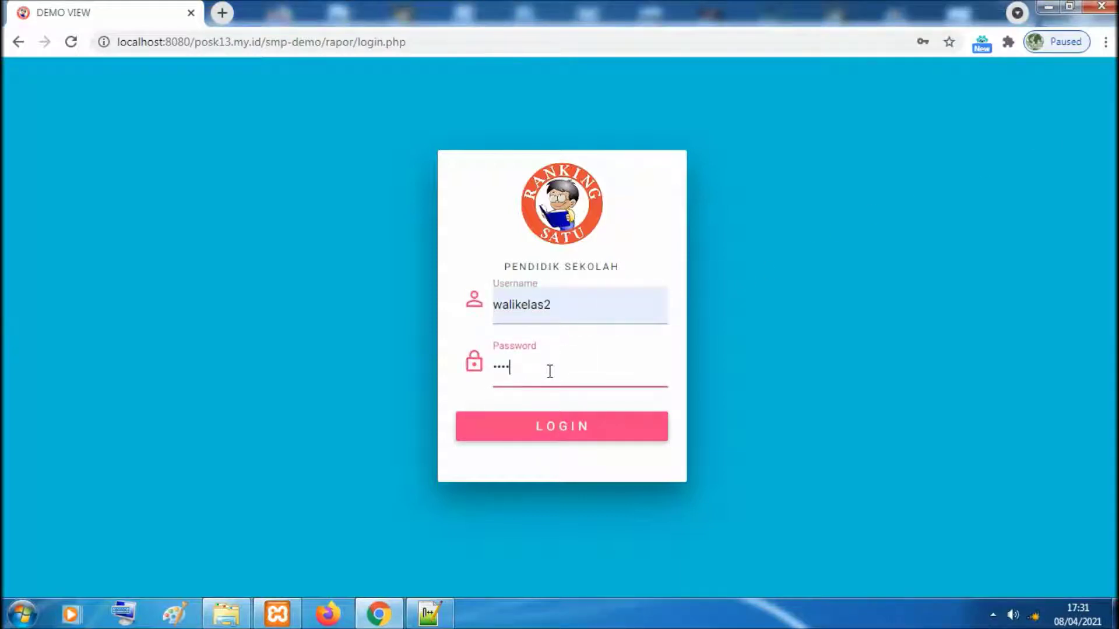
{"action": "left_click", "coordinate": [589, 427]}
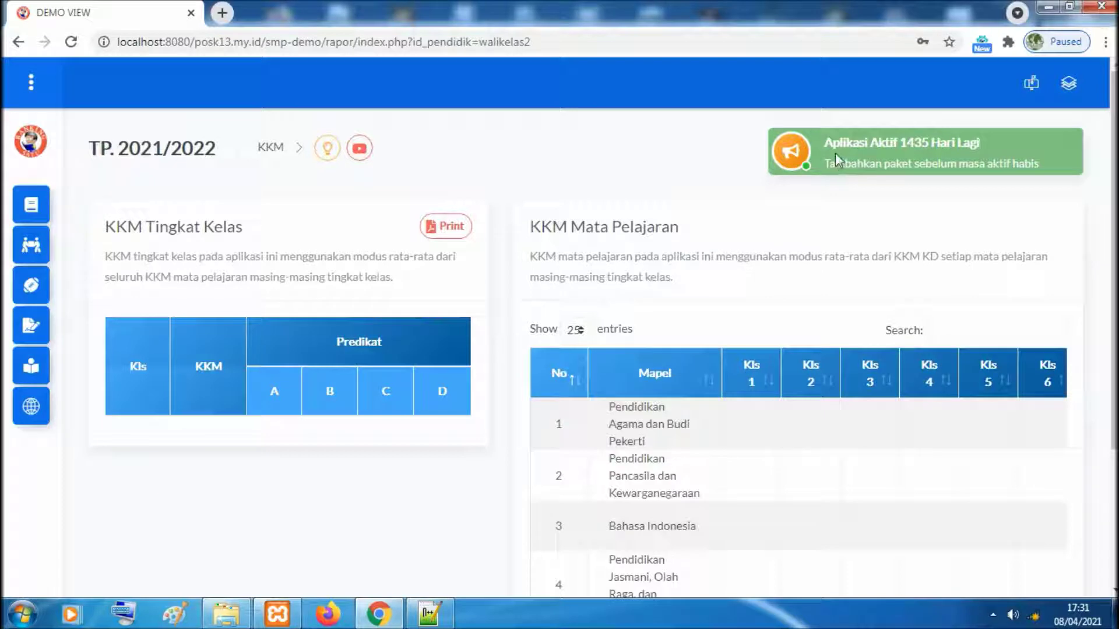
{"action": "left_click_drag", "start_coordinate": [825, 141], "coordinate": [1049, 167]}
{"action": "left_click", "coordinate": [894, 221]}
{"action": "left_click_drag", "start_coordinate": [111, 229], "coordinate": [243, 232]}
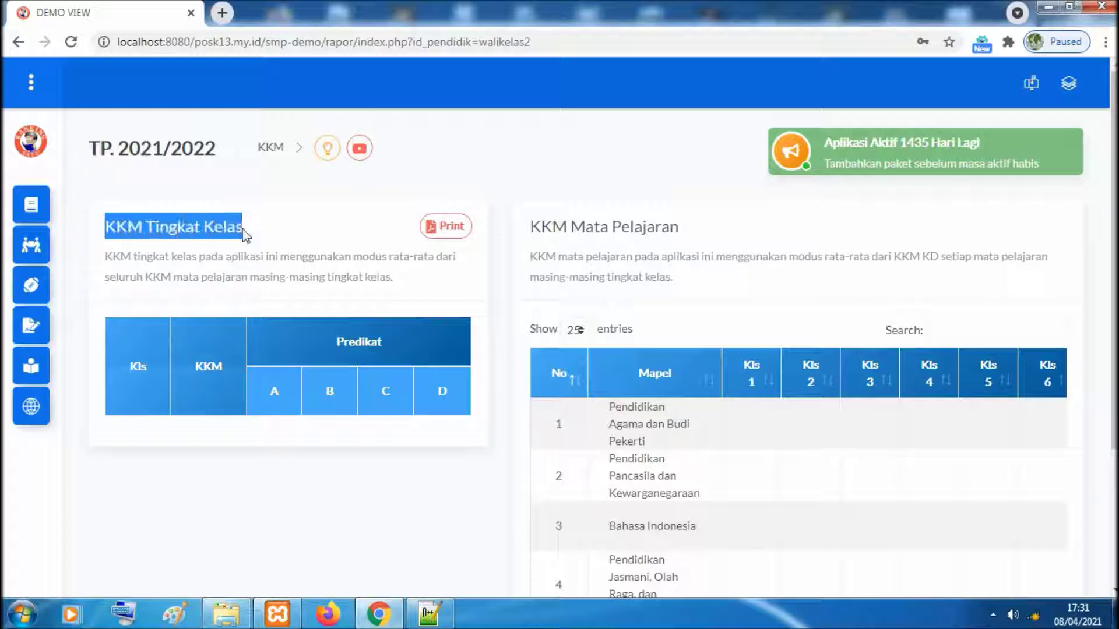
{"action": "left_click_drag", "start_coordinate": [535, 231], "coordinate": [682, 233]}
{"action": "left_click", "coordinate": [767, 271]}
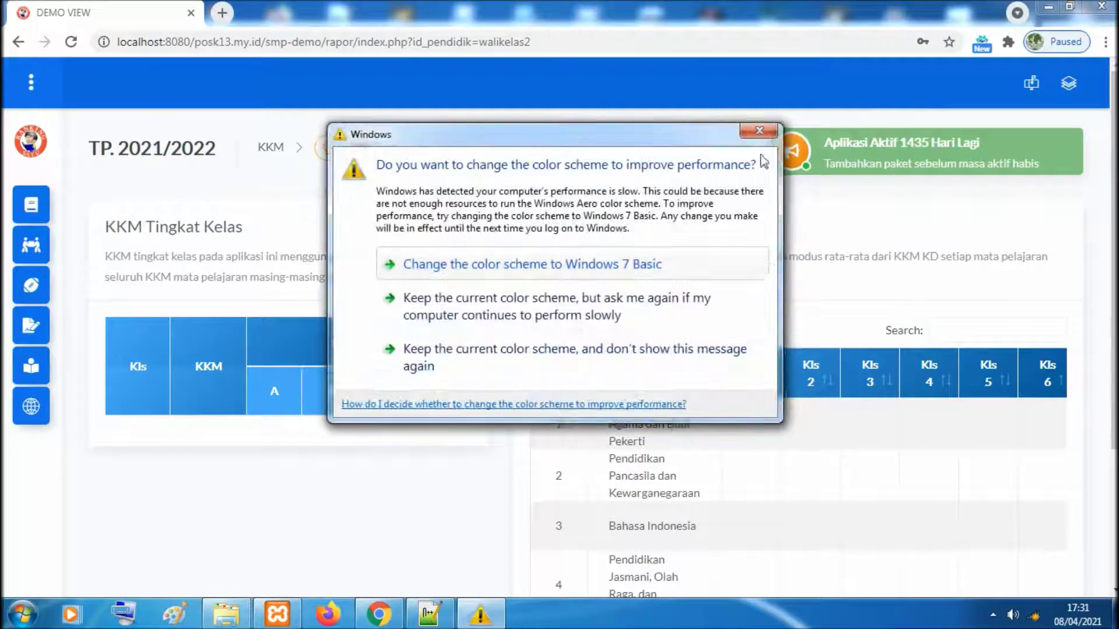
{"action": "left_click", "coordinate": [759, 131]}
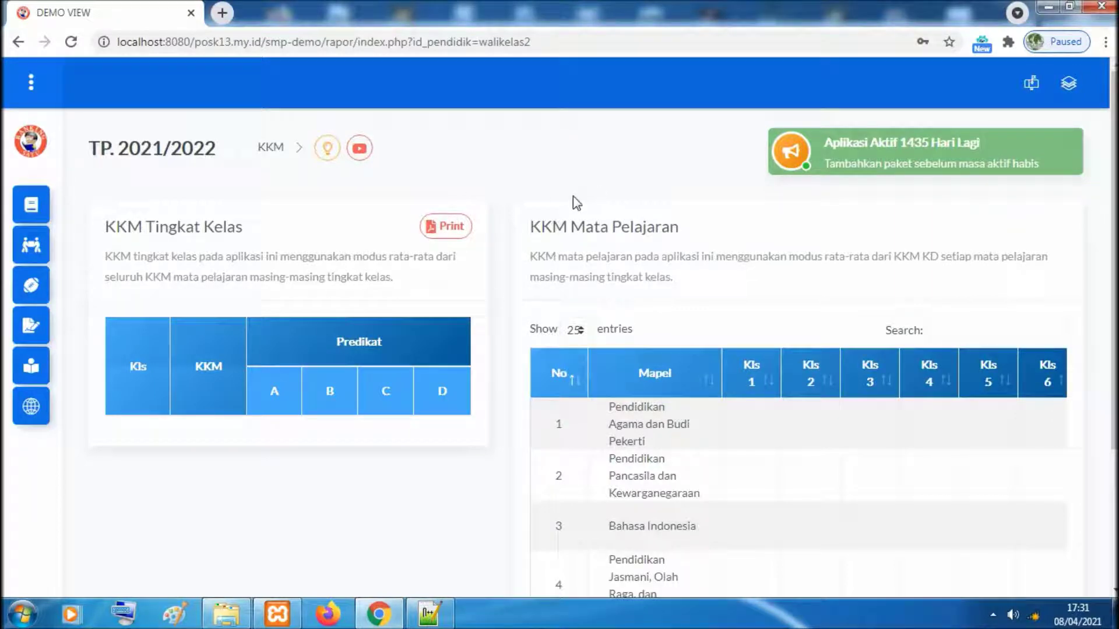
{"action": "scroll", "coordinate": [572, 196], "scroll_direction": "down", "scroll_amount": 2}
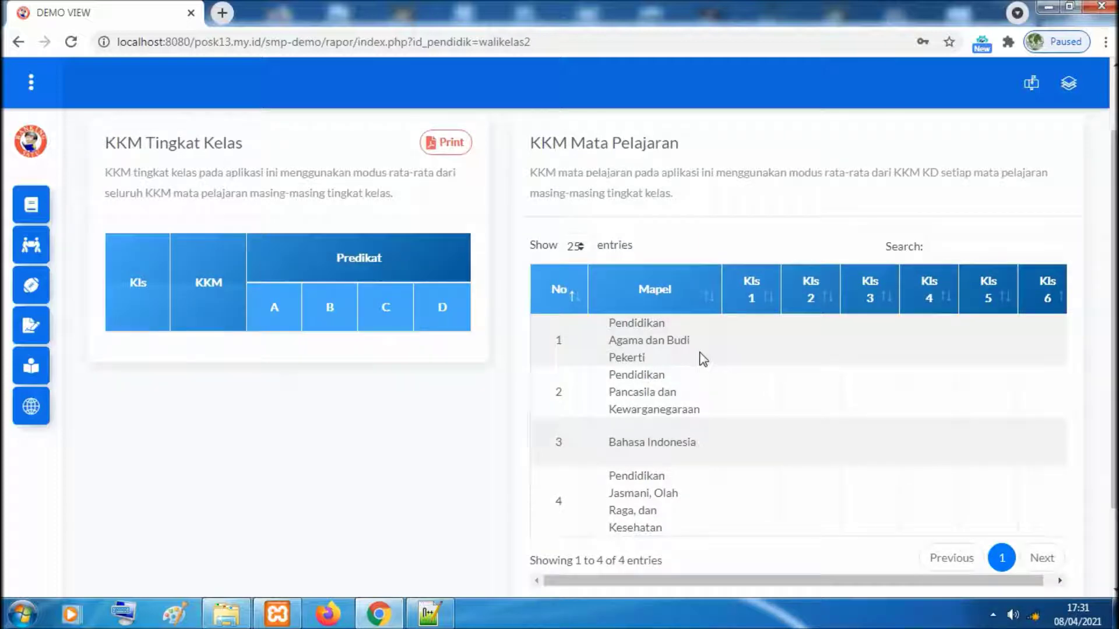
{"action": "scroll", "coordinate": [704, 360], "scroll_direction": "up", "scroll_amount": 1}
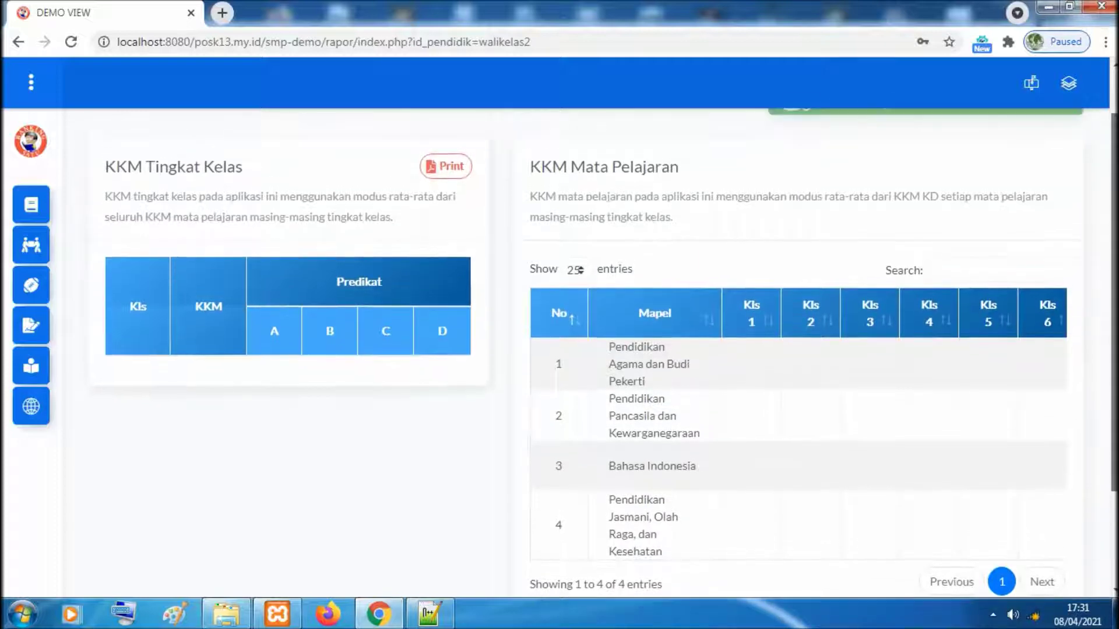
{"action": "scroll", "coordinate": [703, 359], "scroll_direction": "up", "scroll_amount": 1}
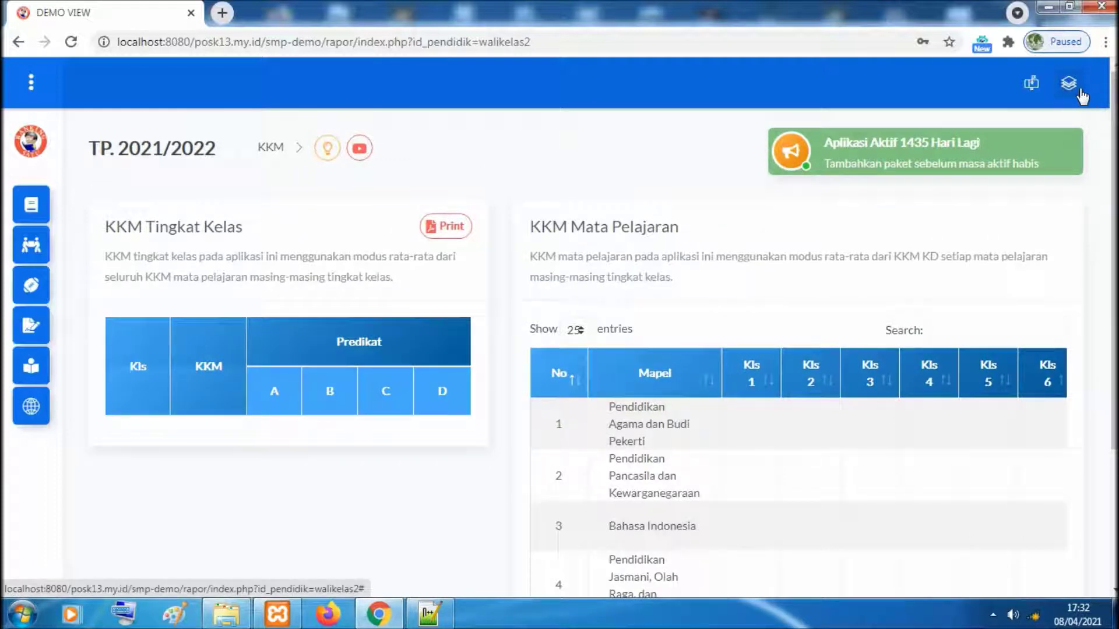
{"action": "left_click", "coordinate": [1075, 90]}
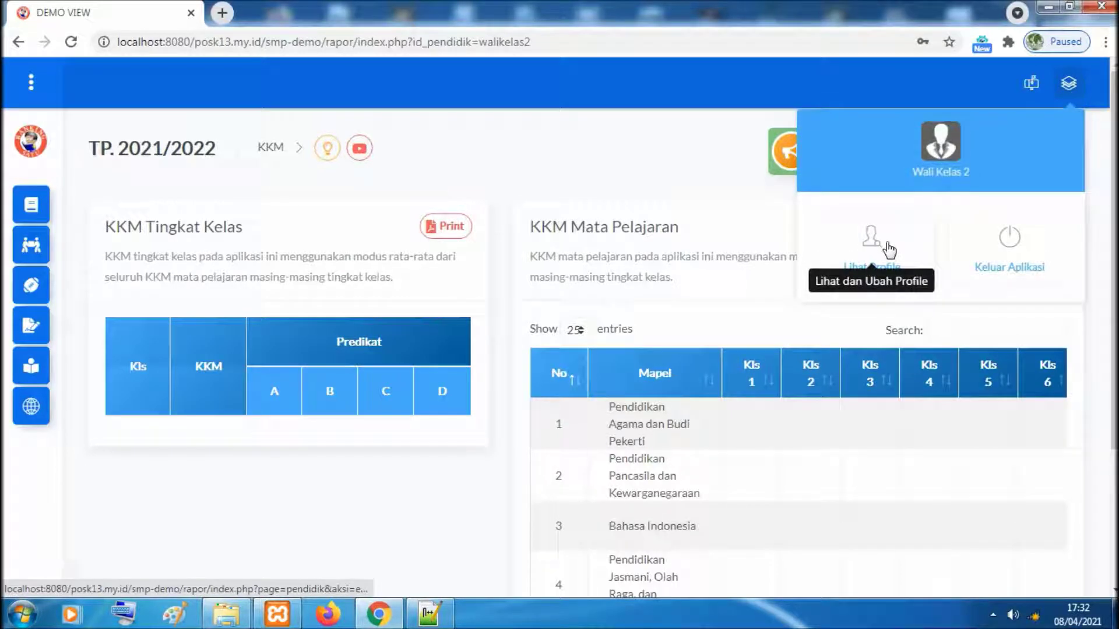
{"action": "left_click", "coordinate": [889, 249]}
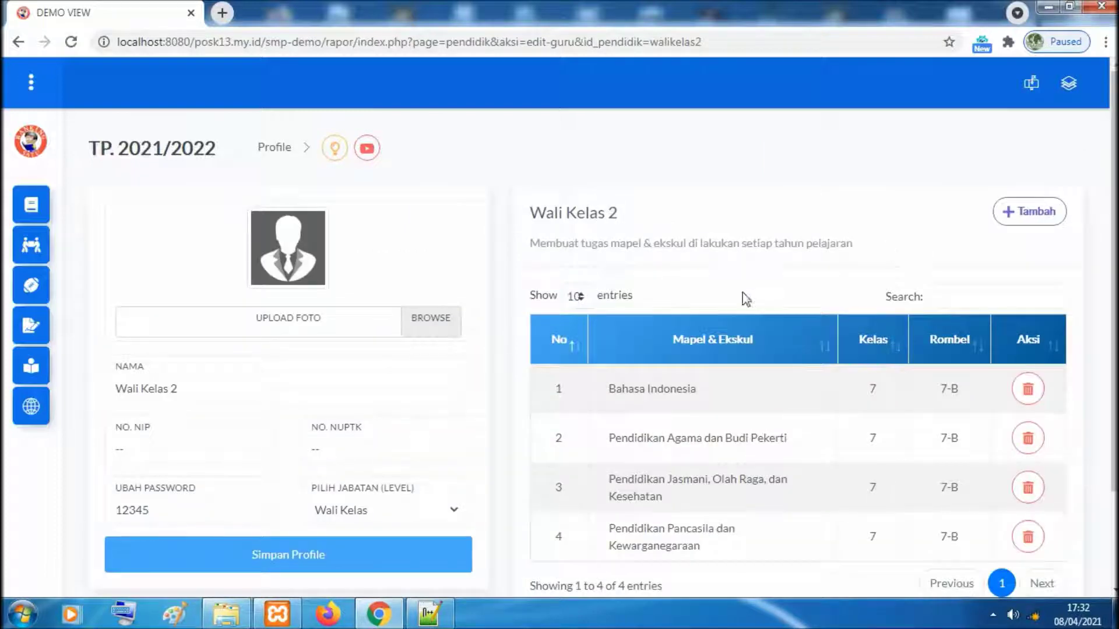
{"action": "scroll", "coordinate": [1093, 180], "scroll_direction": "down", "scroll_amount": 1}
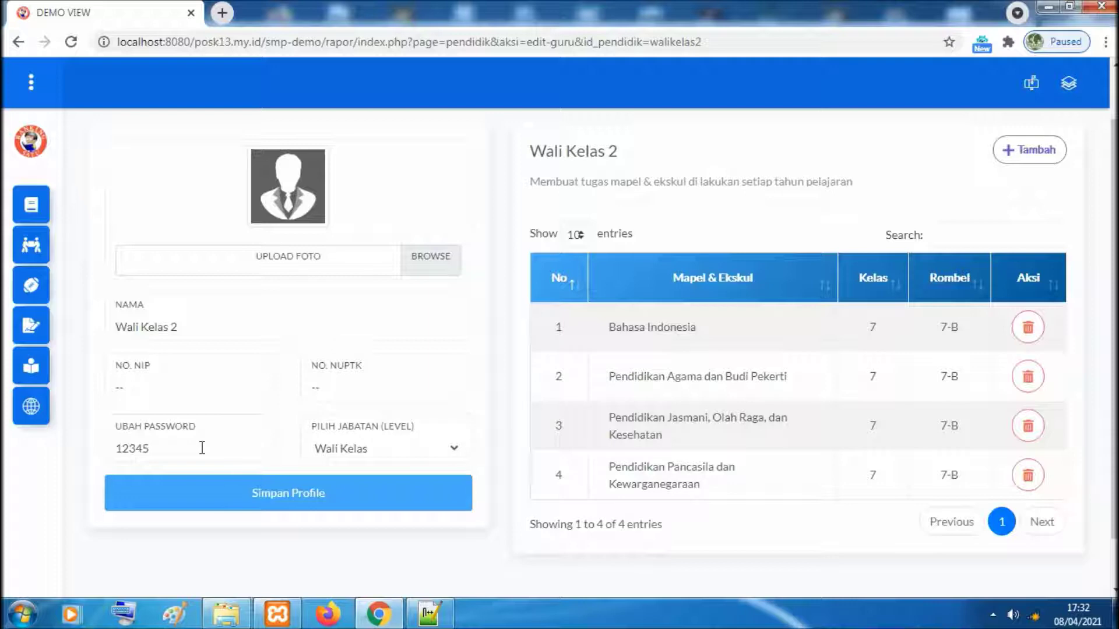
{"action": "left_click", "coordinate": [202, 448]}
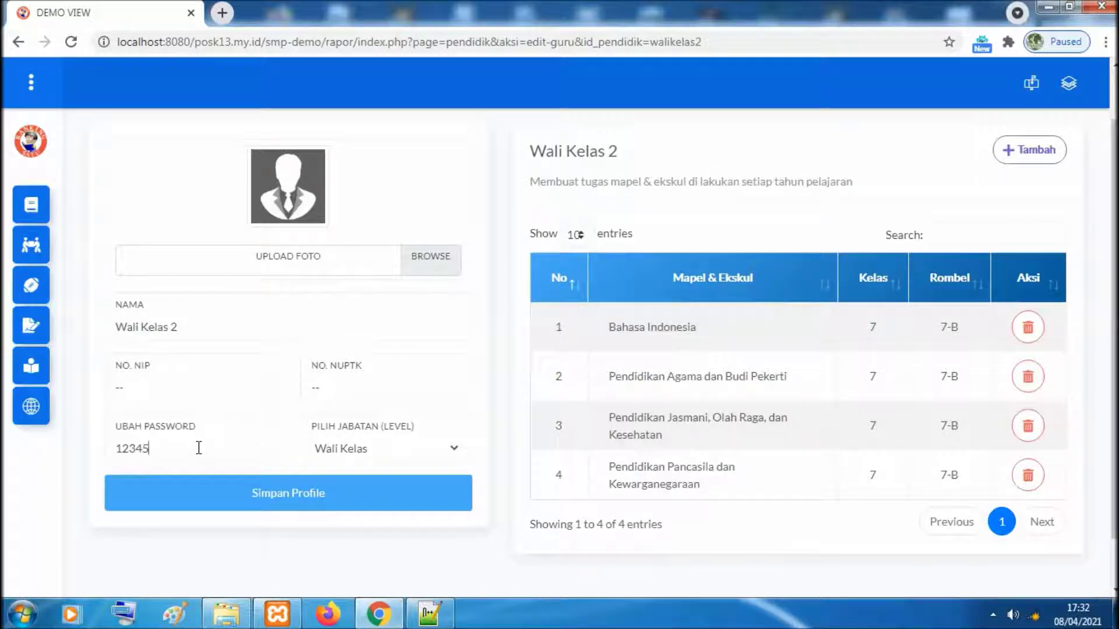
{"action": "left_click", "coordinate": [207, 334]}
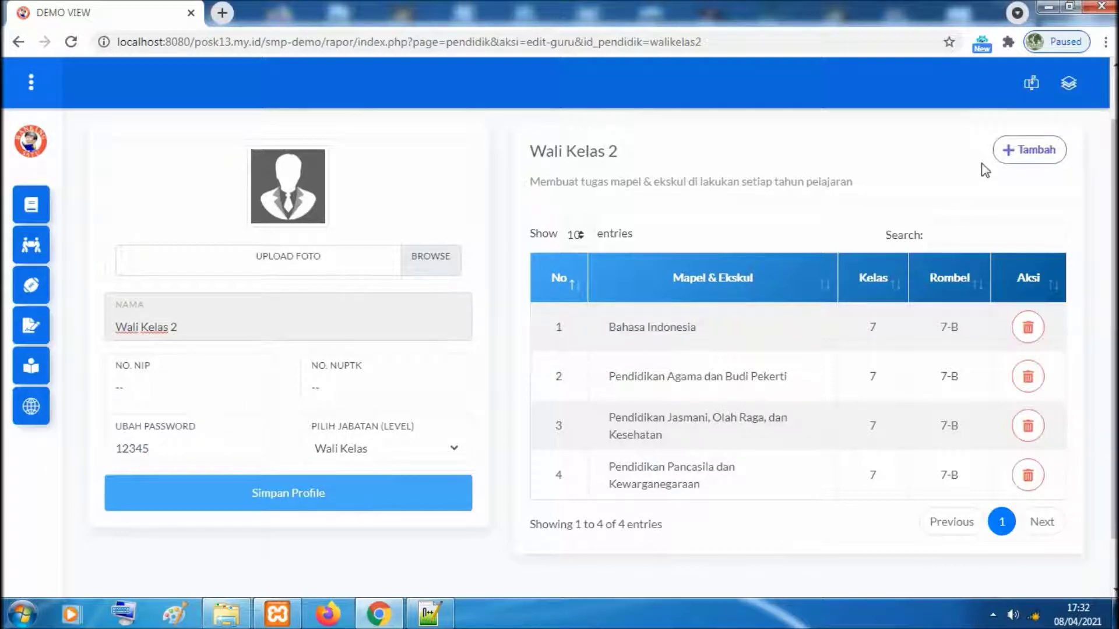
{"action": "scroll", "coordinate": [1020, 187], "scroll_direction": "up", "scroll_amount": 1}
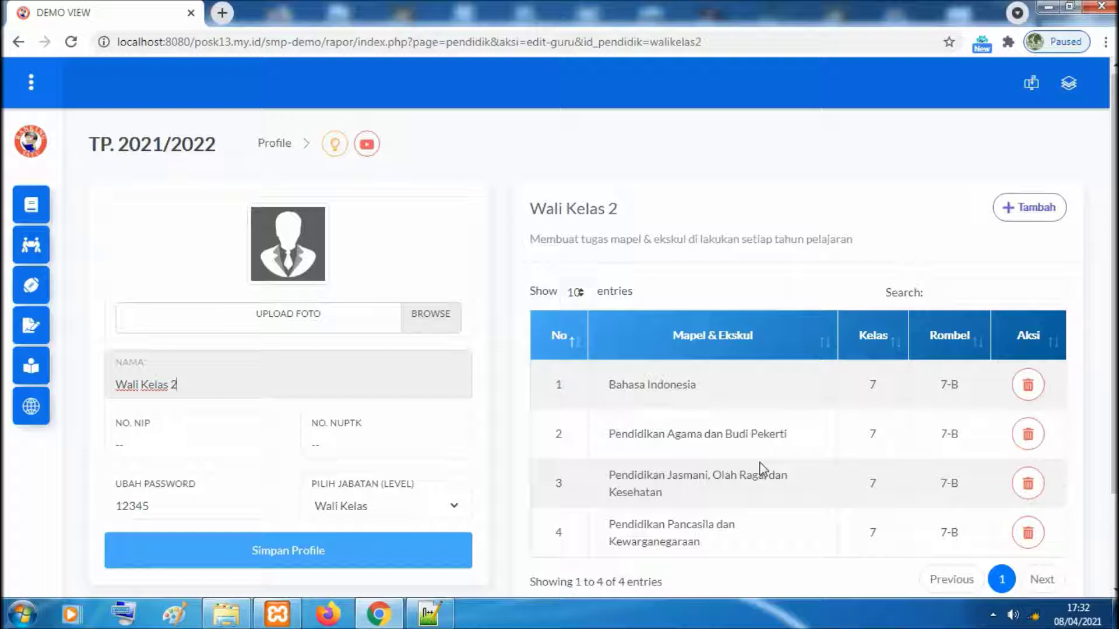
{"action": "left_click", "coordinate": [1036, 211]}
{"action": "scroll", "coordinate": [1043, 399], "scroll_direction": "down", "scroll_amount": 1}
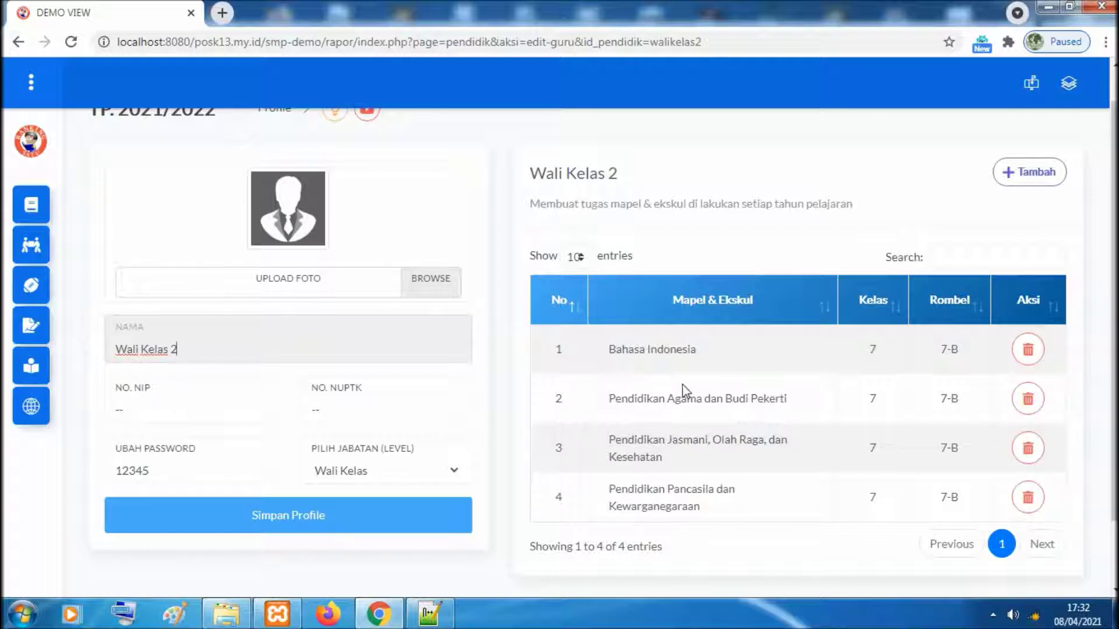
{"action": "scroll", "coordinate": [1114, 312], "scroll_direction": "down", "scroll_amount": 1}
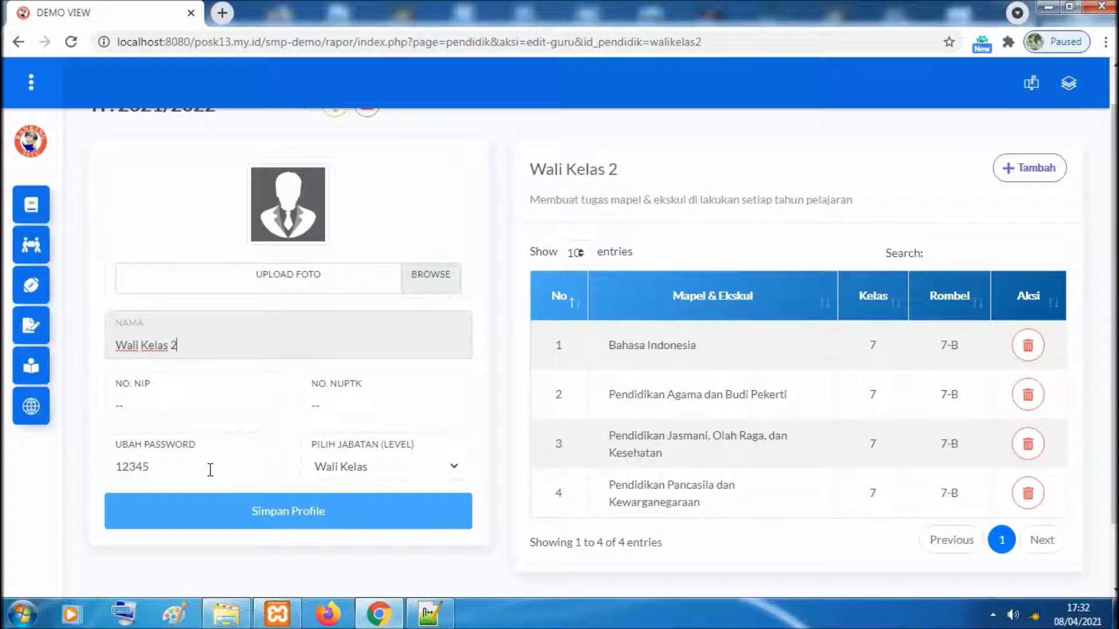
Replace the profile password with a new one, save, and confirm the Berhasil message
{"action": "left_click", "coordinate": [155, 467]}
{"action": "left_click_drag", "start_coordinate": [155, 467], "coordinate": [117, 470]}
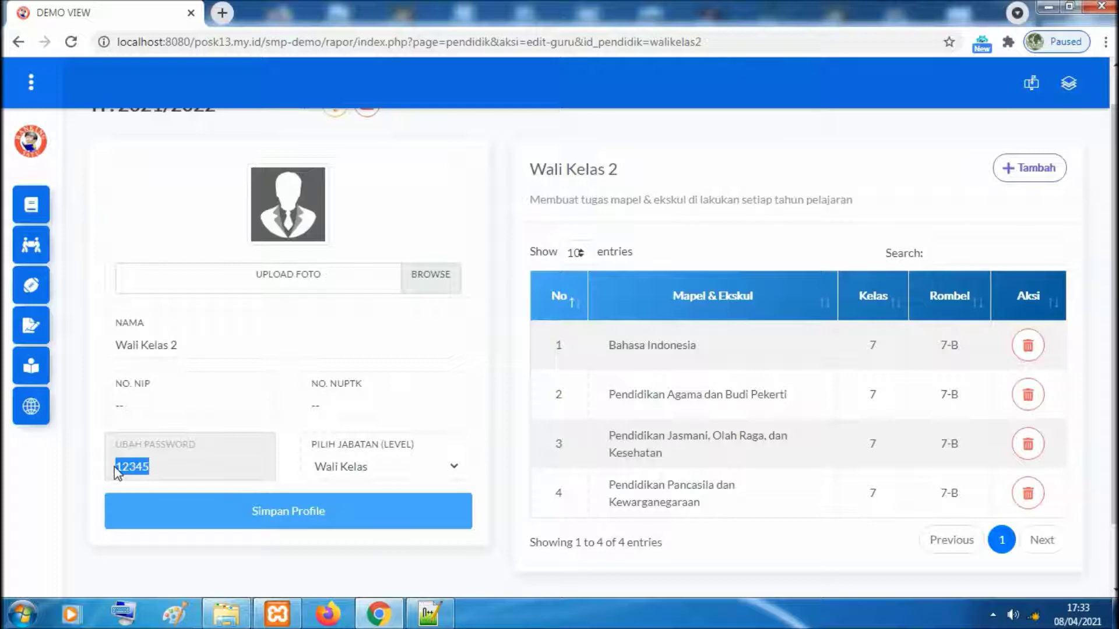
{"action": "left_click", "coordinate": [323, 514]}
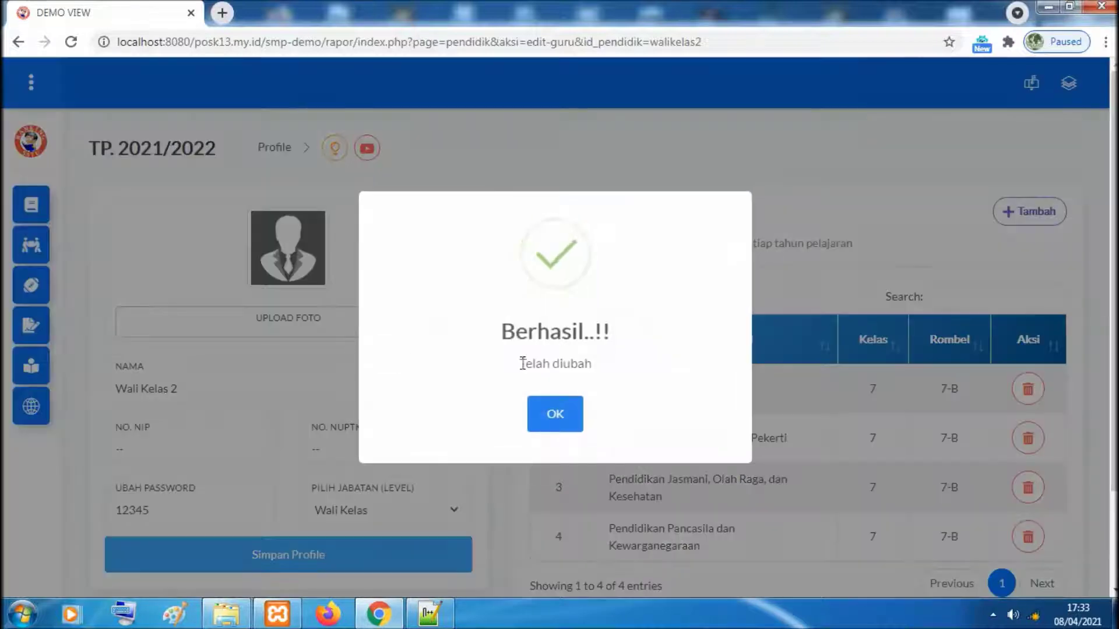
{"action": "left_click", "coordinate": [553, 415]}
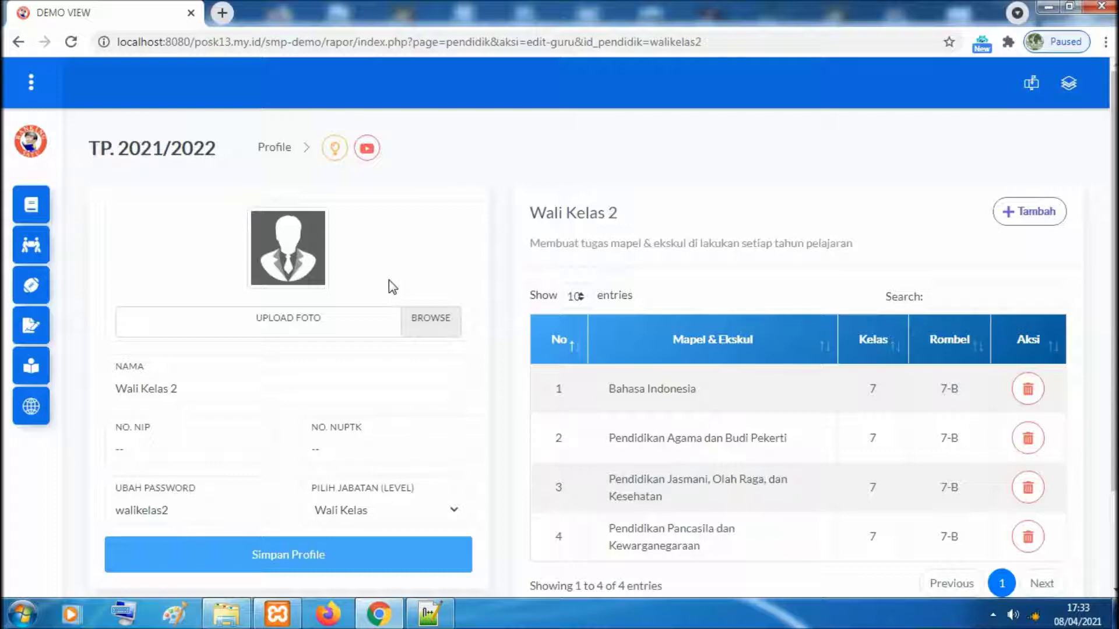
Upload the Tes picture as profile photo and save the profile, confirming success
{"action": "left_click", "coordinate": [366, 319]}
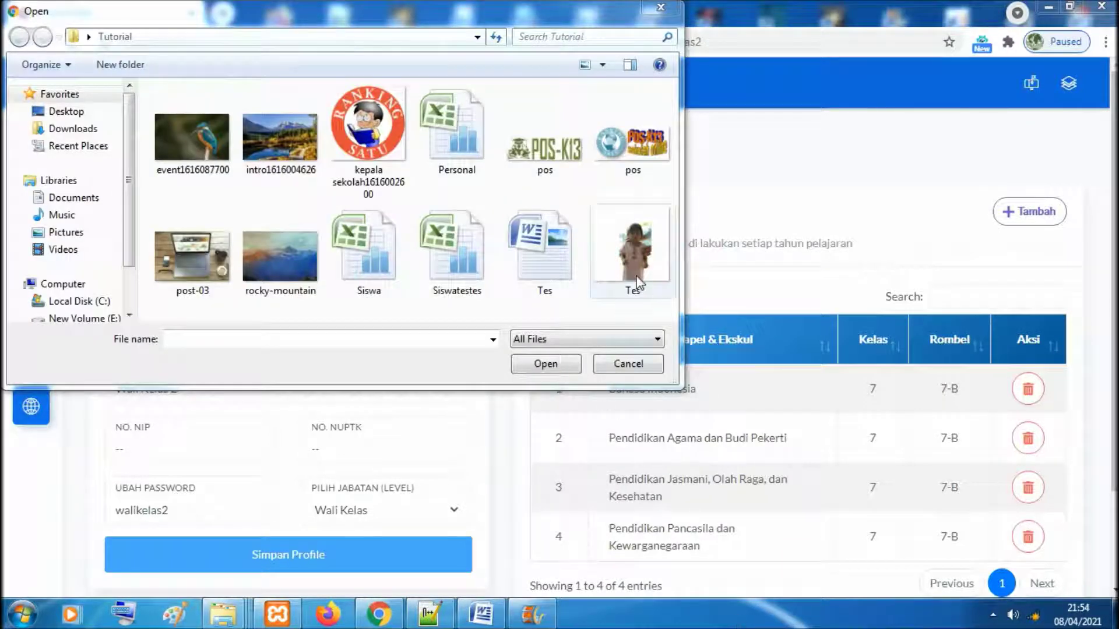
{"action": "left_click", "coordinate": [627, 288]}
{"action": "left_click", "coordinate": [562, 361]}
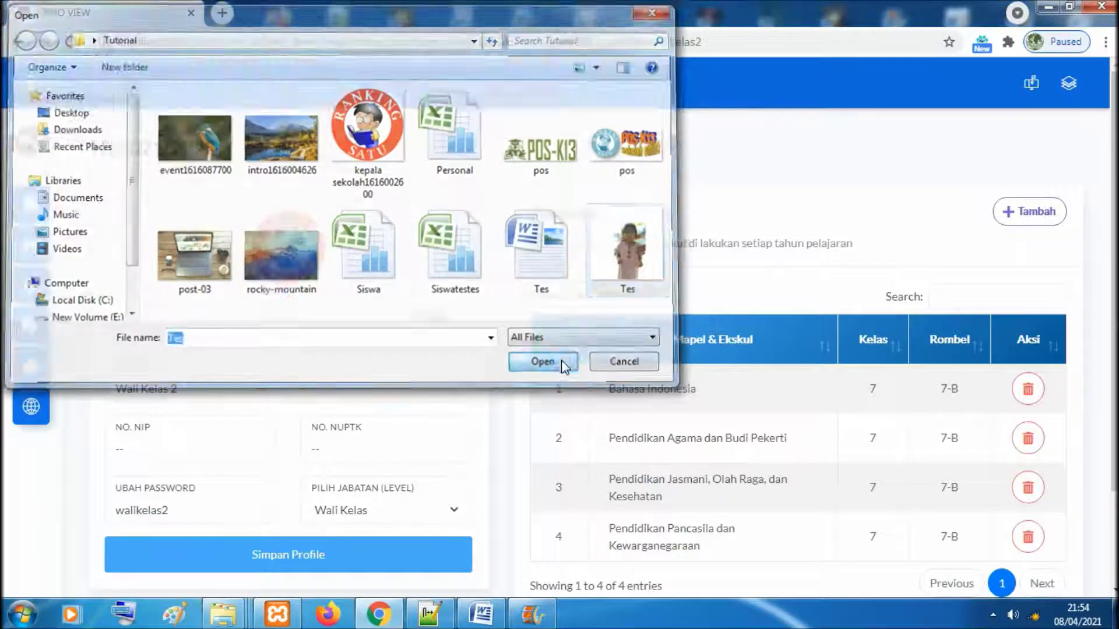
{"action": "scroll", "coordinate": [461, 470], "scroll_direction": "down", "scroll_amount": 1}
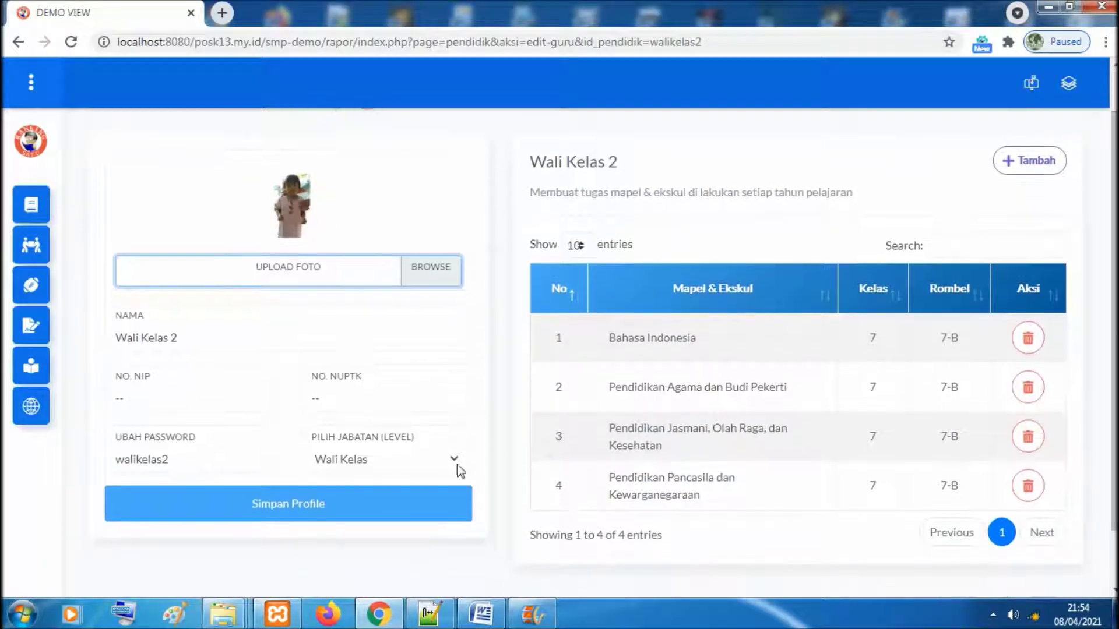
{"action": "left_click", "coordinate": [380, 505]}
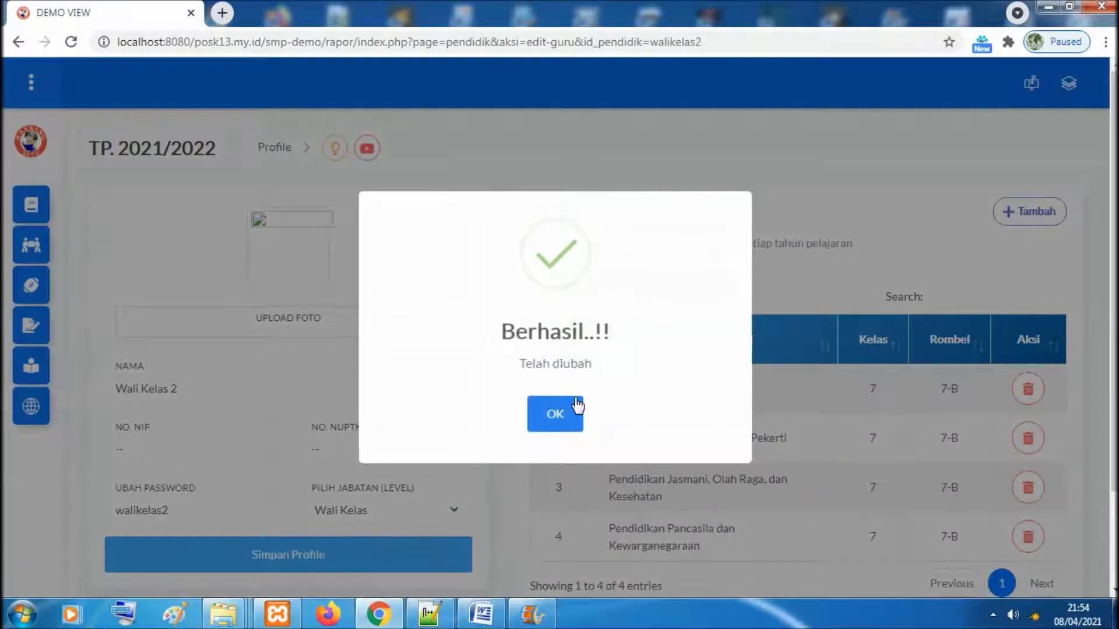
{"action": "left_click", "coordinate": [577, 406]}
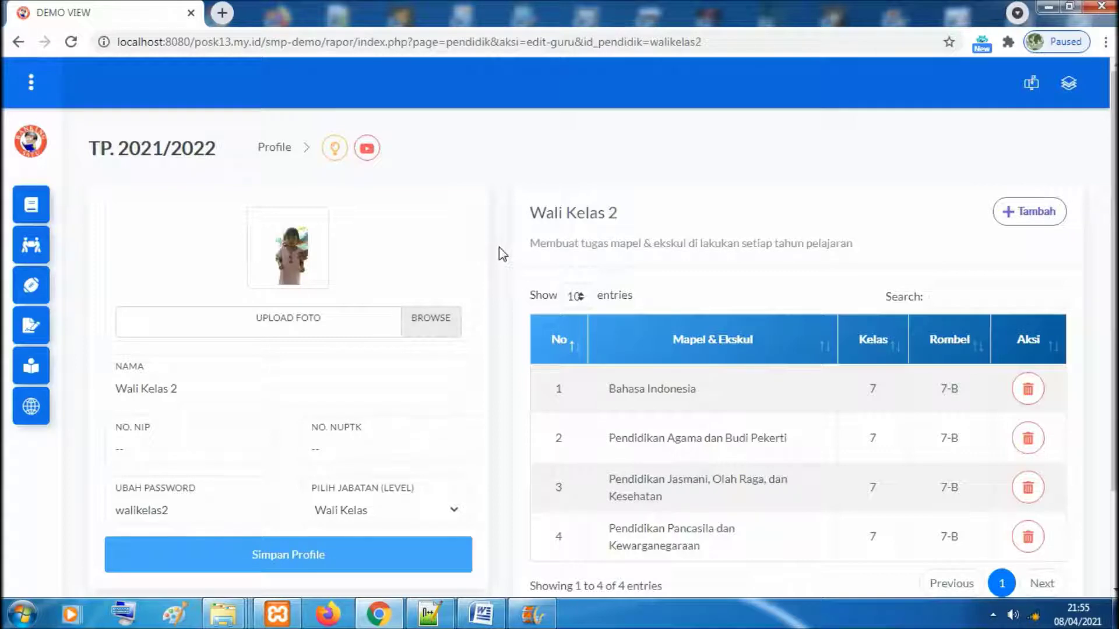
{"action": "mouse_move", "coordinate": [57, 195]}
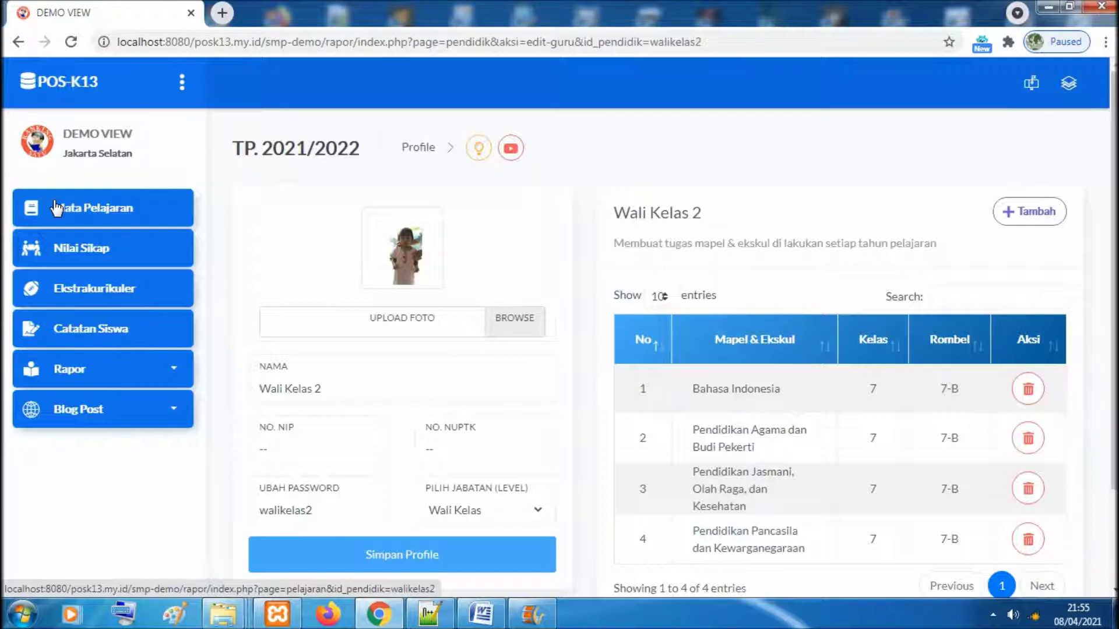
Go to the Mata Pelajaran page listing the four 7-B subjects
{"action": "left_click", "coordinate": [93, 217]}
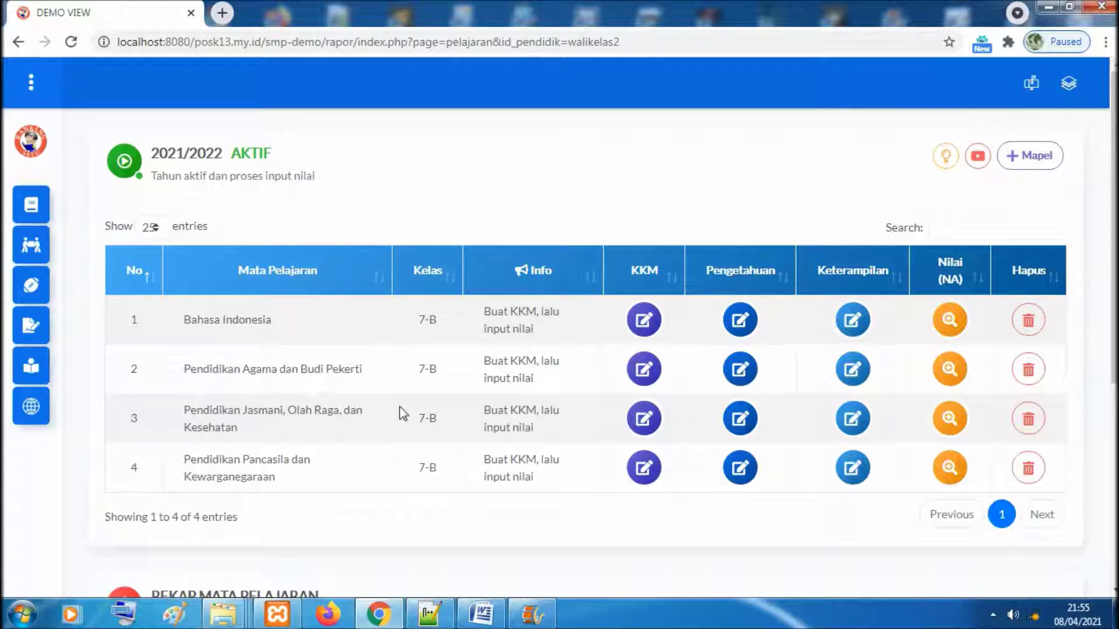
{"action": "left_click", "coordinate": [1045, 168]}
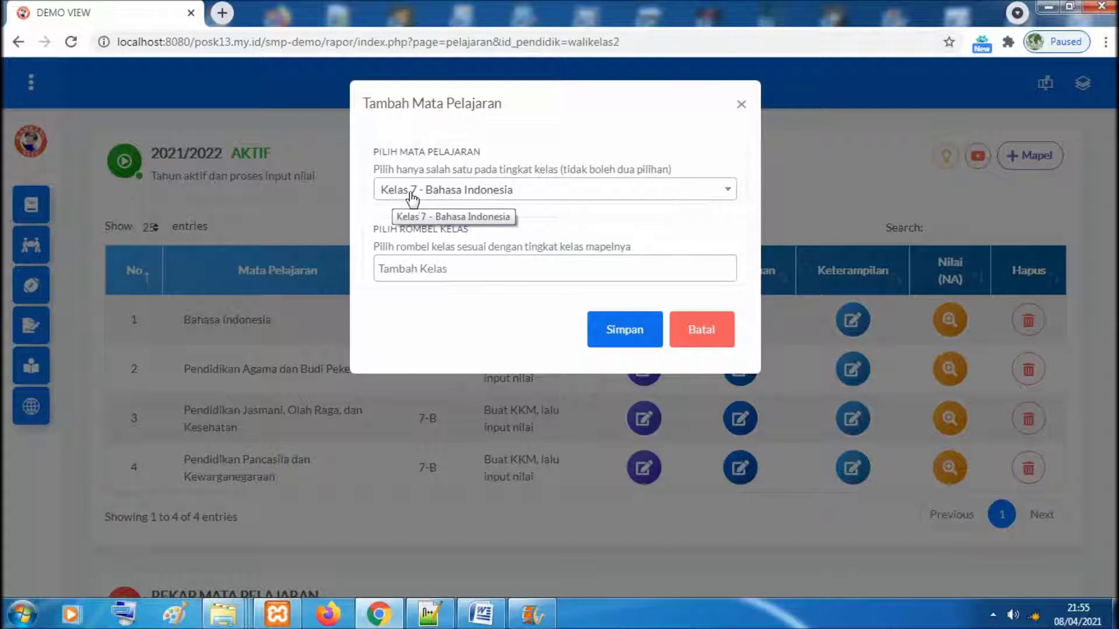
{"action": "left_click", "coordinate": [451, 269]}
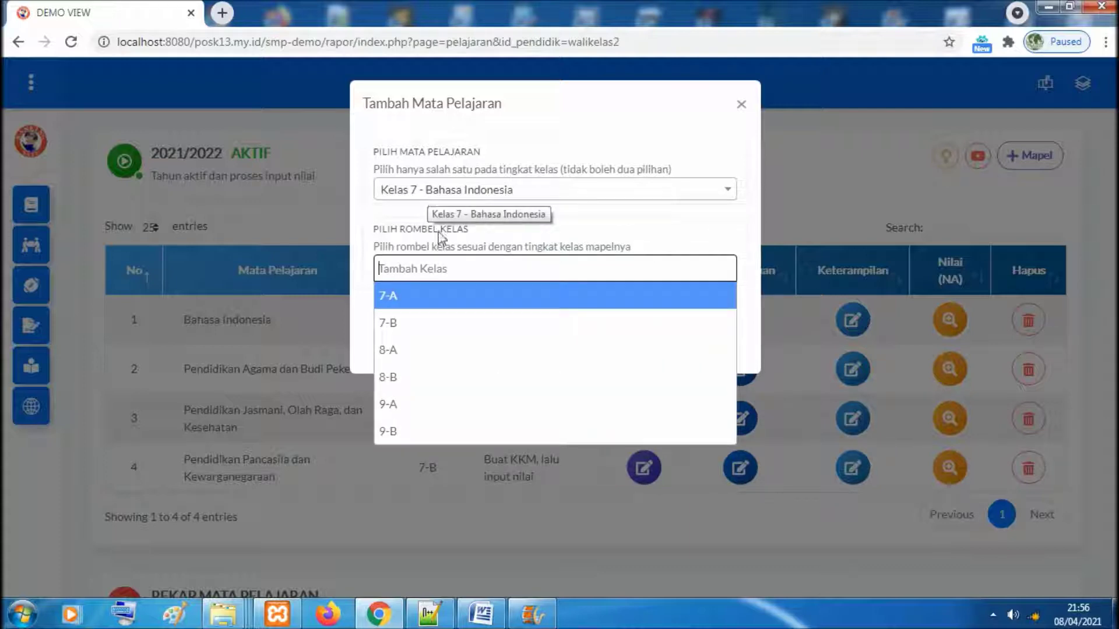
{"action": "left_click", "coordinate": [741, 105]}
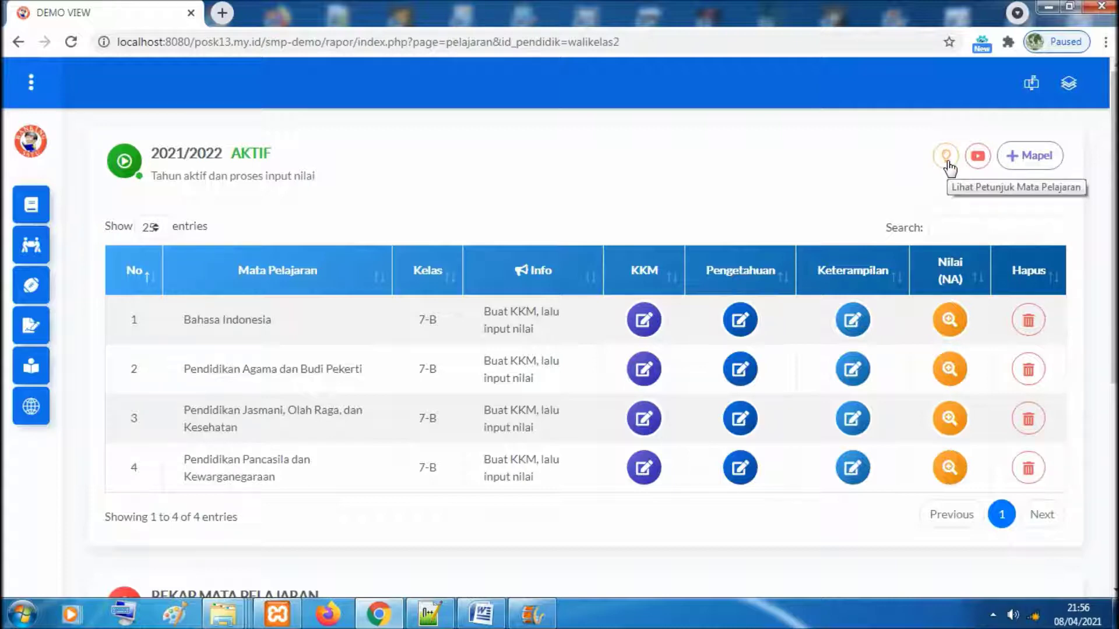
{"action": "left_click", "coordinate": [945, 159]}
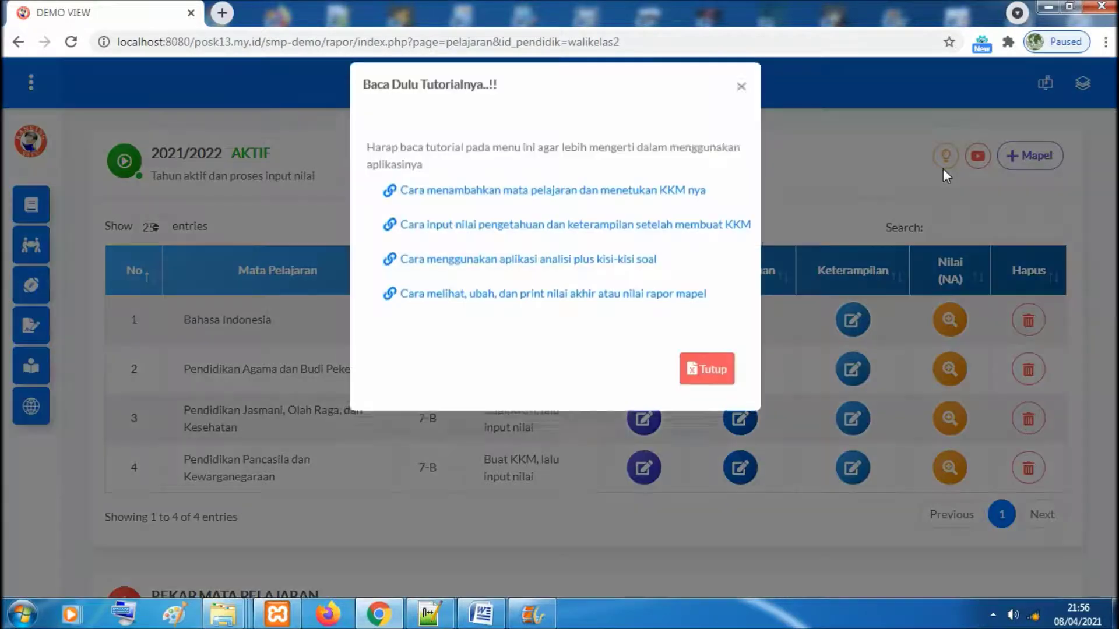
{"action": "left_click", "coordinate": [741, 105]}
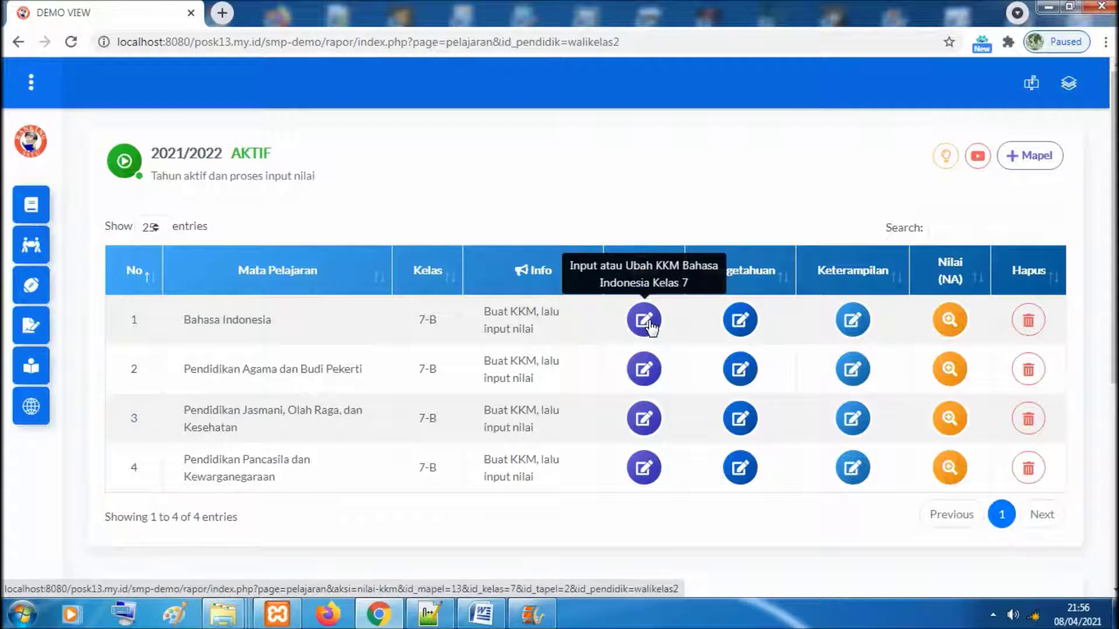
{"action": "left_click", "coordinate": [751, 323]}
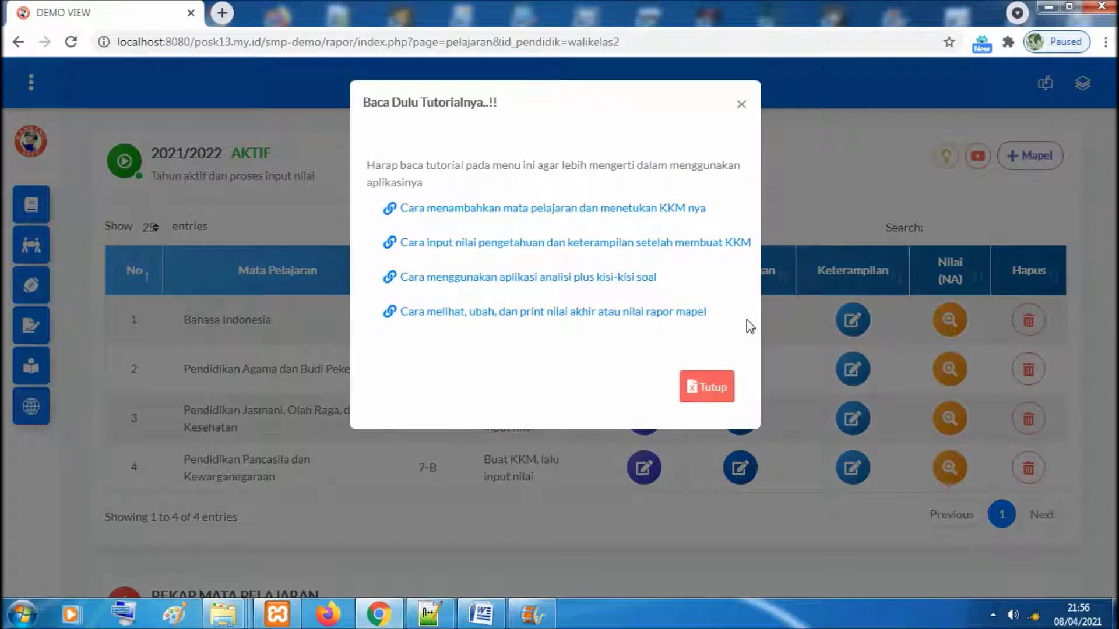
{"action": "left_click", "coordinate": [741, 105]}
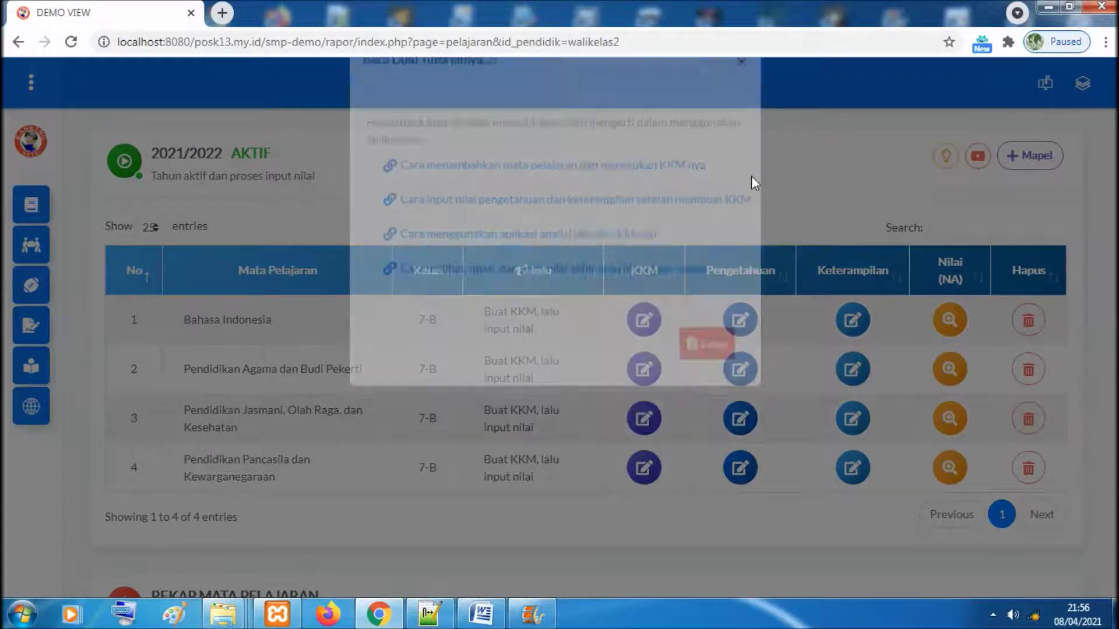
{"action": "left_click", "coordinate": [735, 321]}
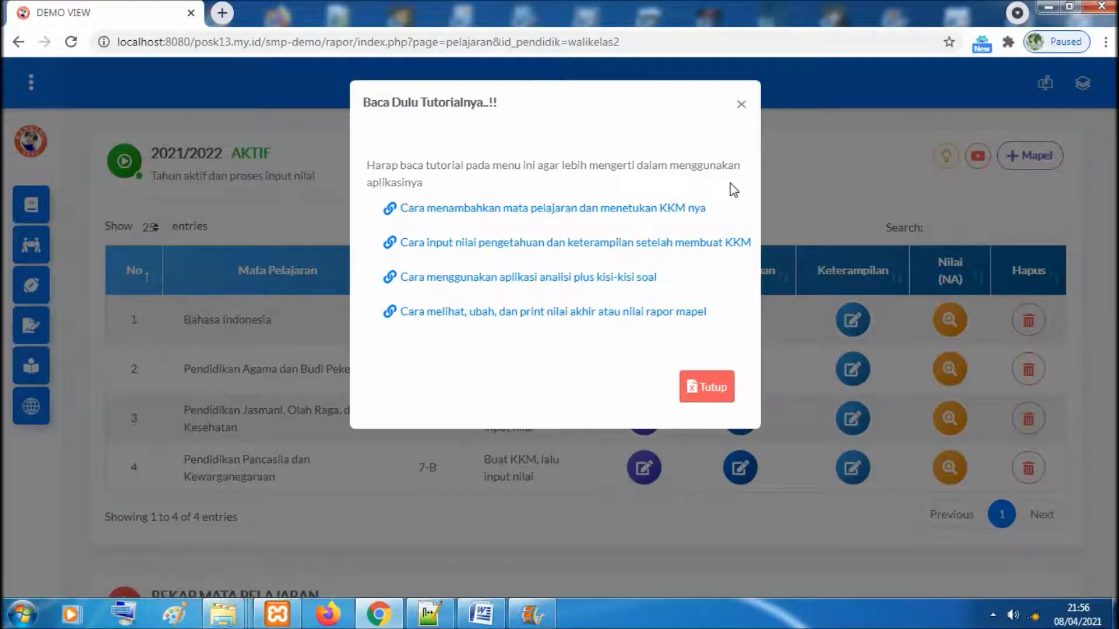
{"action": "left_click", "coordinate": [743, 106]}
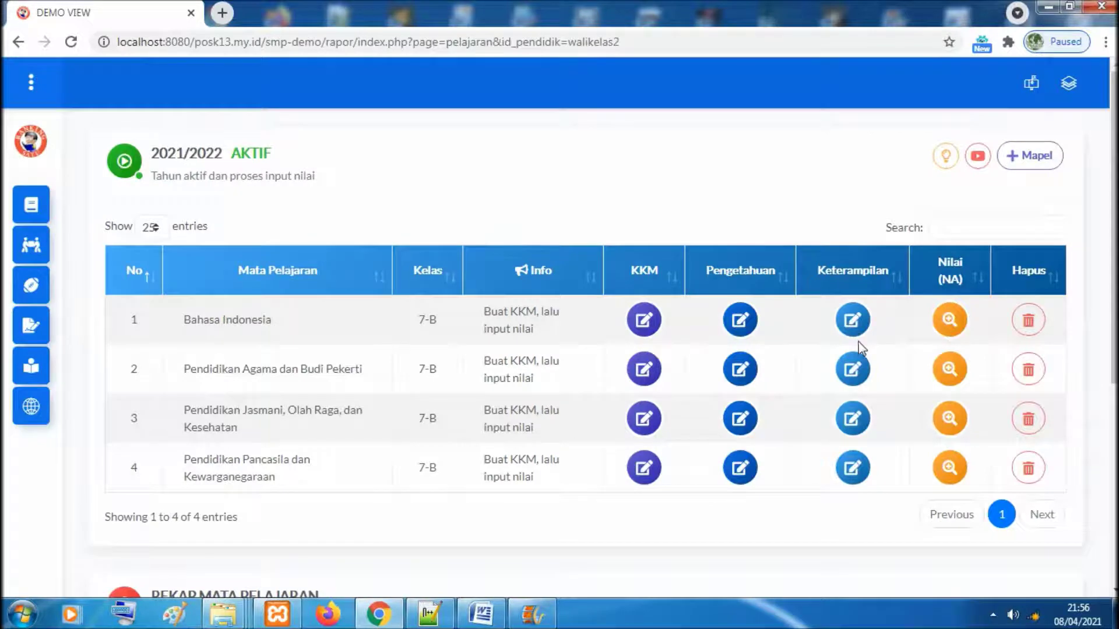
{"action": "left_click", "coordinate": [852, 318]}
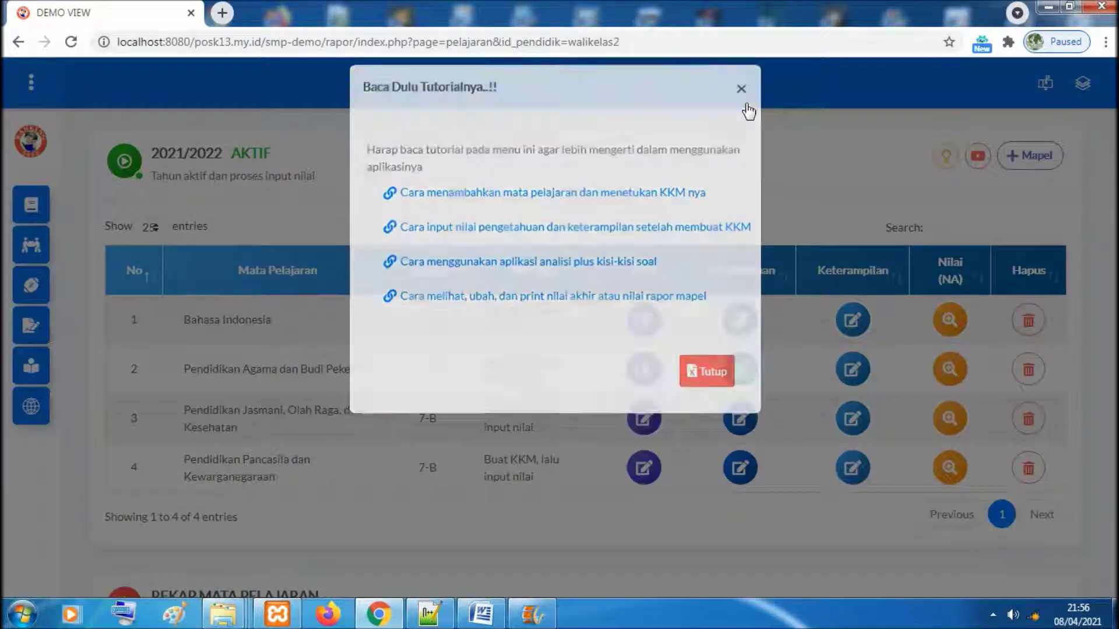
{"action": "left_click", "coordinate": [744, 104]}
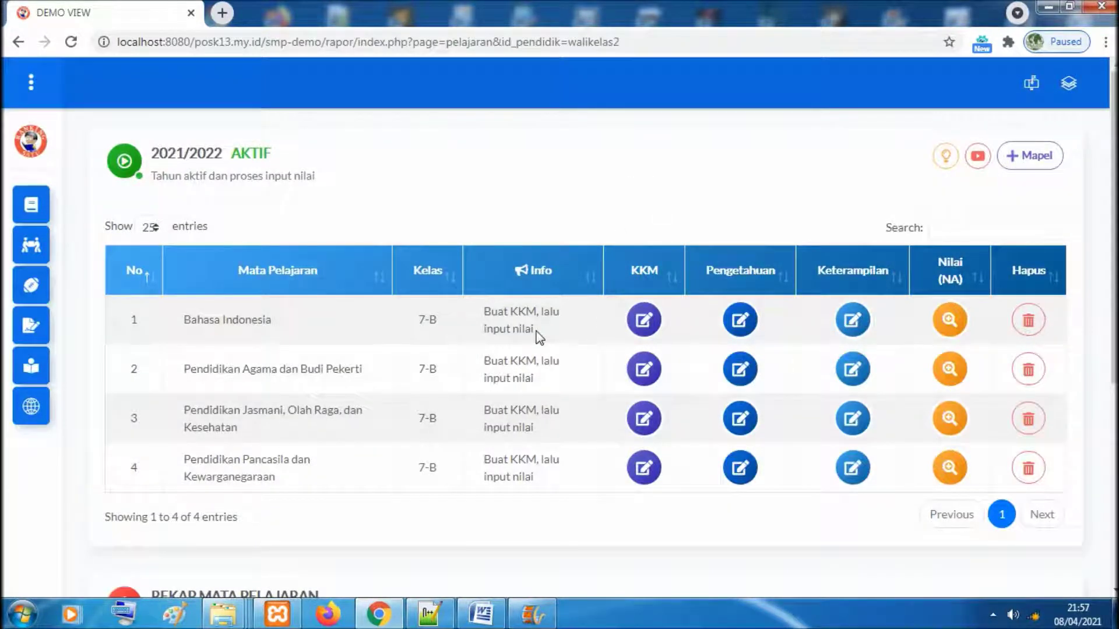
Open the Bahasa Indonesia KKM page and start a Ganjil Pengetahuan KD numbered 3.1
{"action": "left_click", "coordinate": [644, 320]}
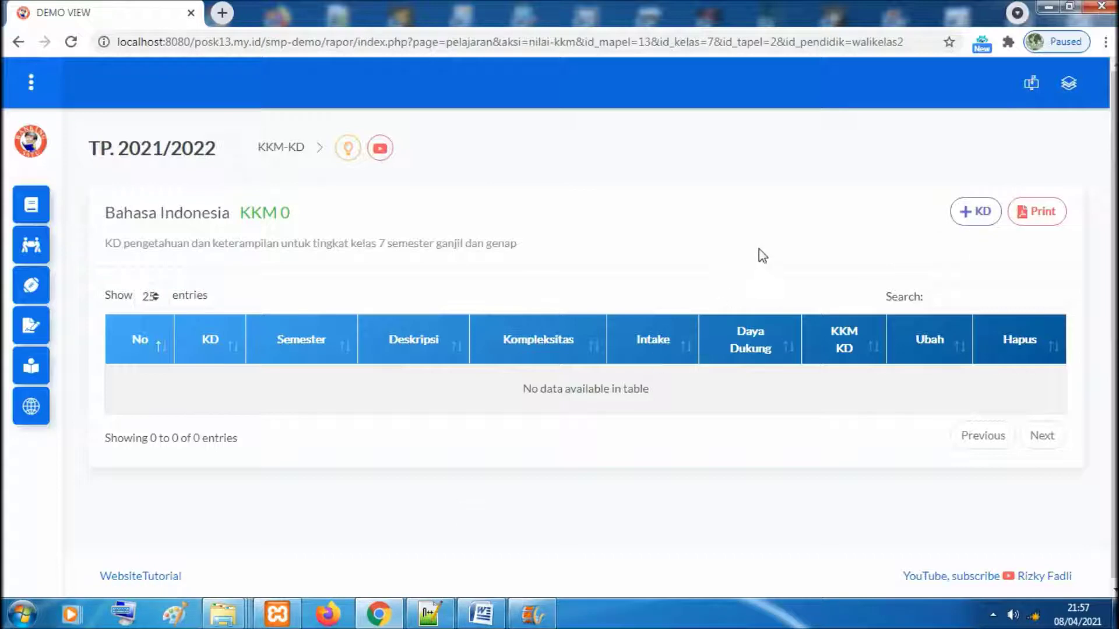
{"action": "left_click", "coordinate": [967, 210]}
{"action": "left_click", "coordinate": [679, 177]}
{"action": "left_click", "coordinate": [647, 211]}
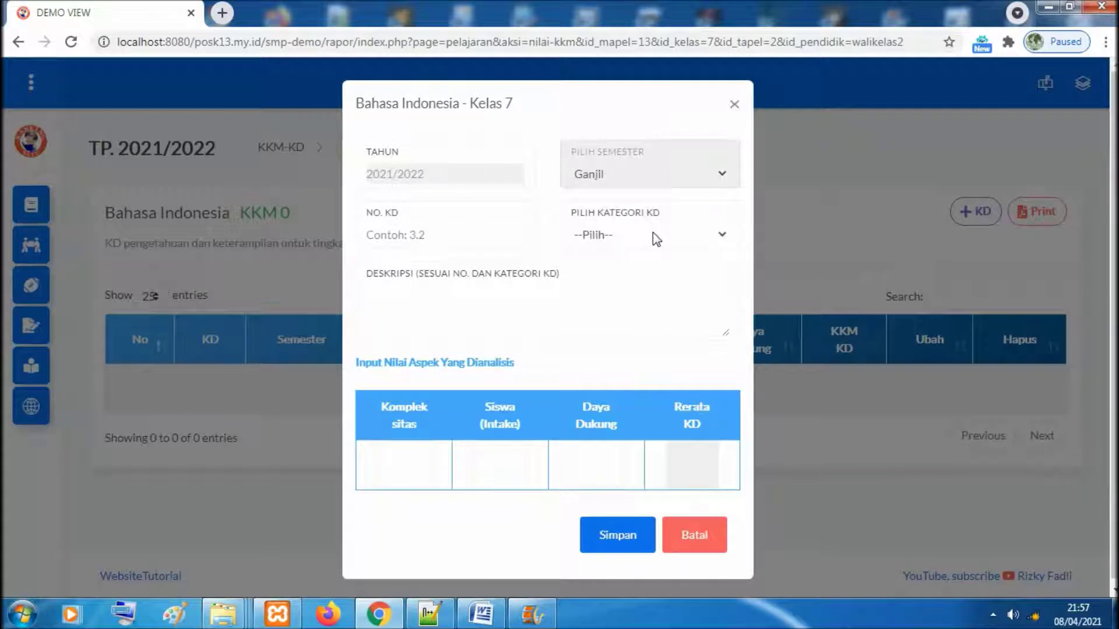
{"action": "left_click", "coordinate": [653, 232]}
{"action": "left_click", "coordinate": [644, 268]}
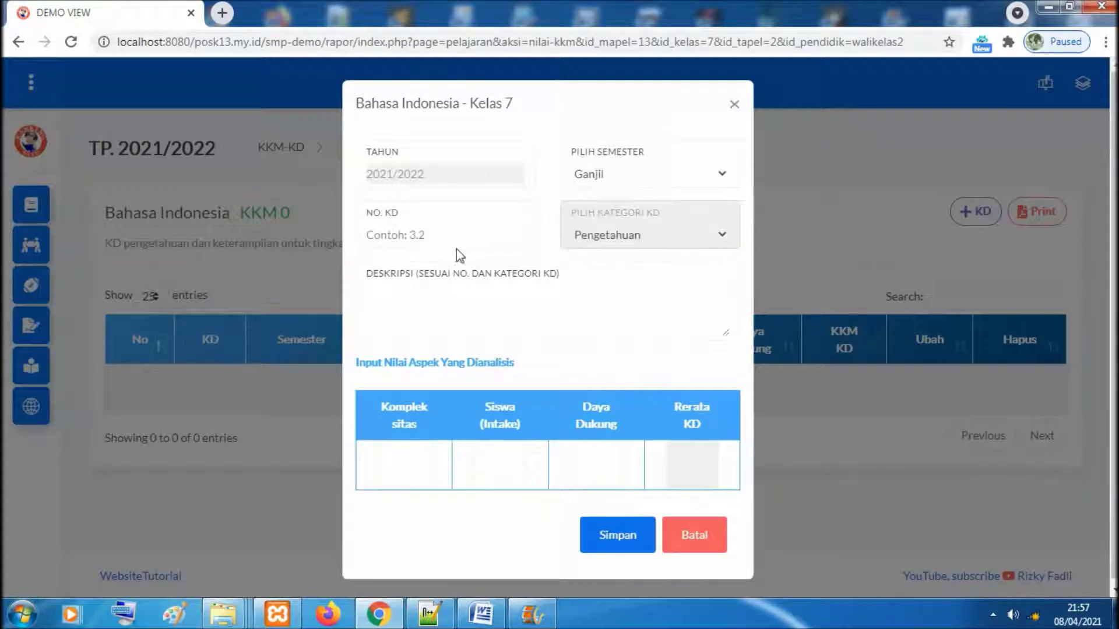
{"action": "left_click", "coordinate": [445, 234]}
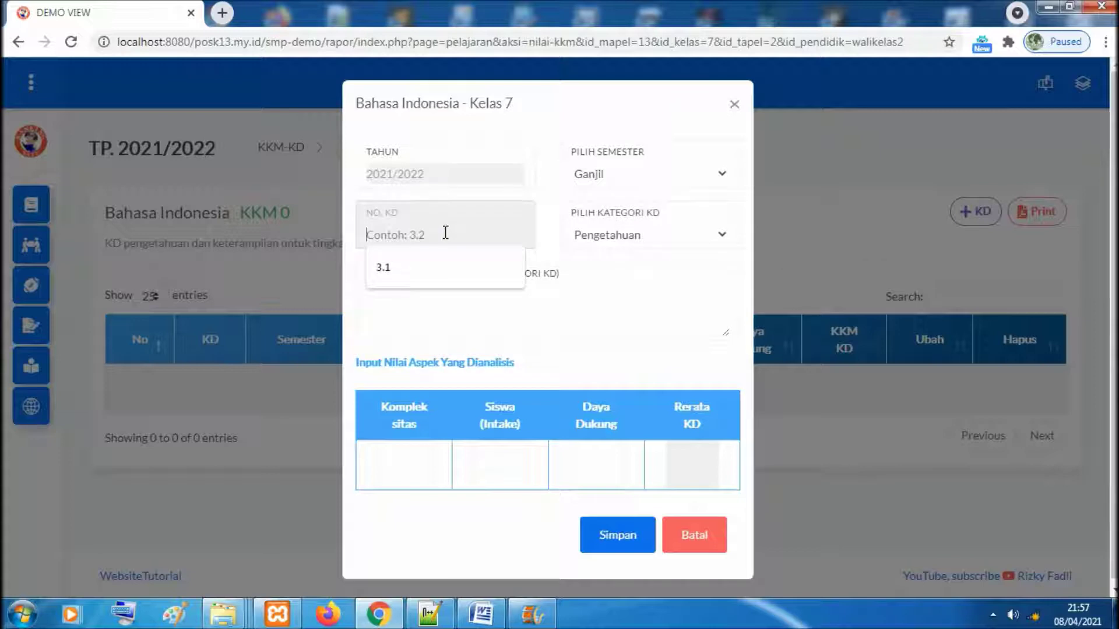
{"action": "left_click", "coordinate": [425, 265]}
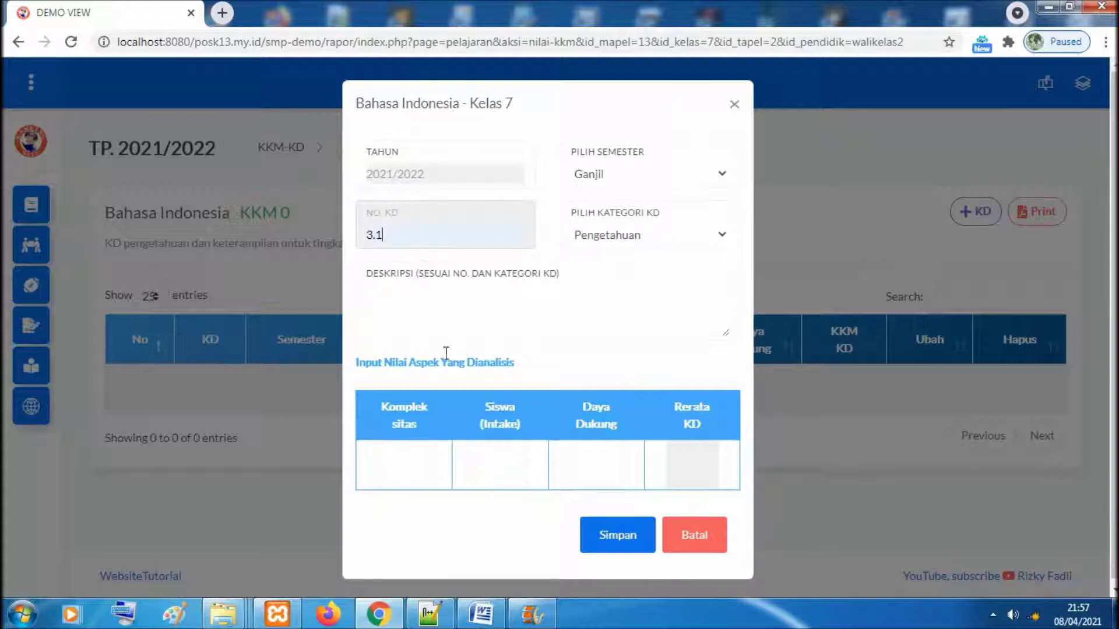
Copy competency 3.1's text from the Word list into the Deskripsi field
{"action": "left_click", "coordinate": [484, 615]}
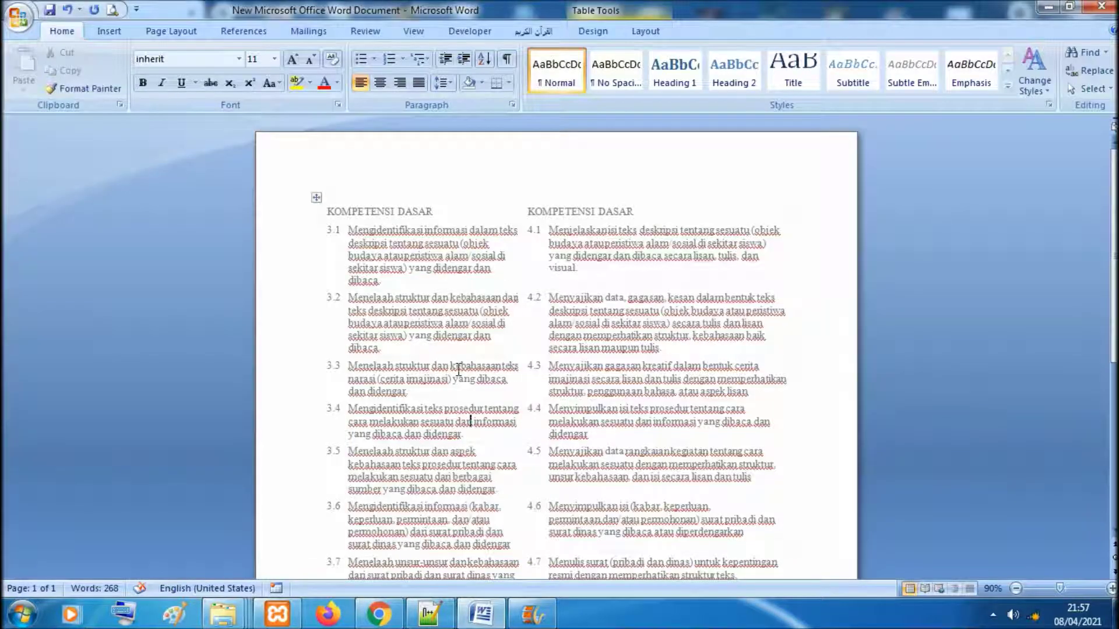
{"action": "left_click_drag", "start_coordinate": [351, 228], "coordinate": [388, 279]}
{"action": "key", "text": "ctrl+c"}
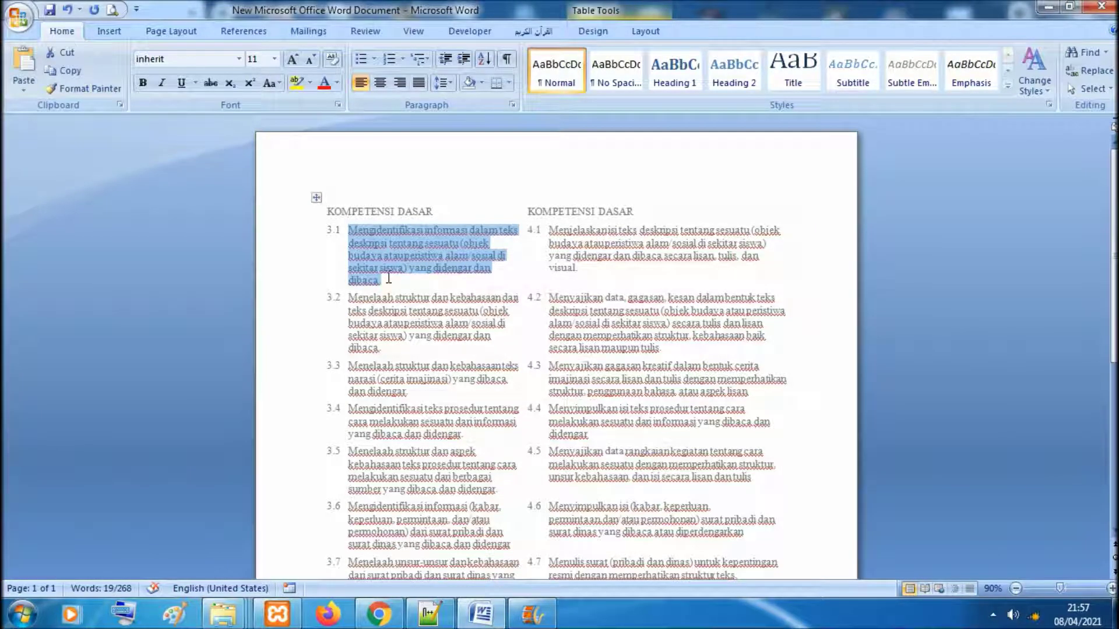
{"action": "left_click", "coordinate": [379, 615]}
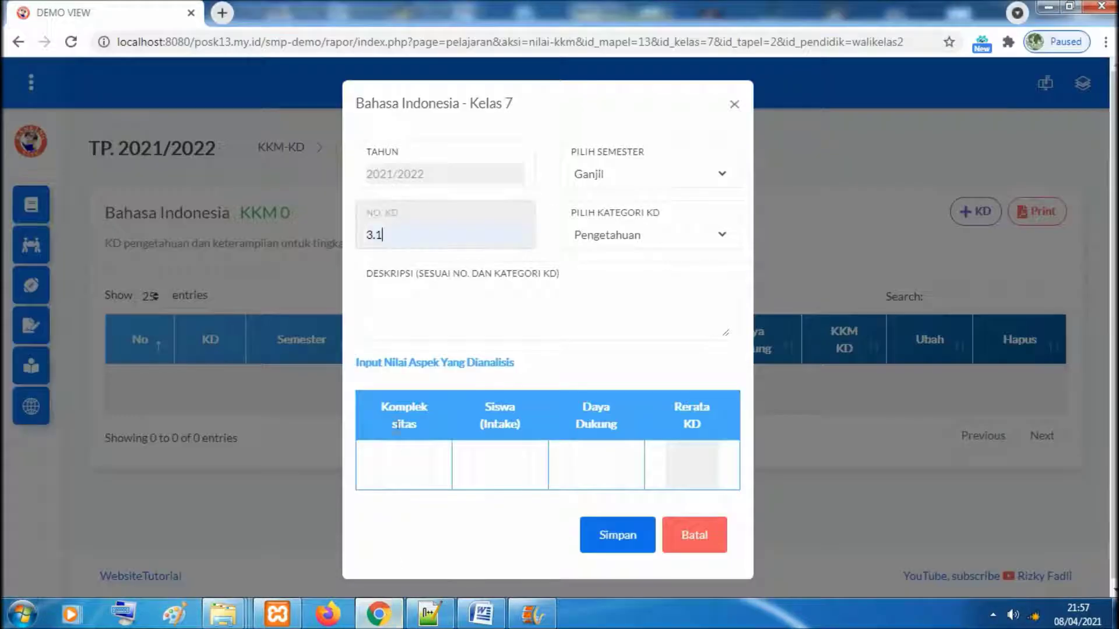
{"action": "left_click", "coordinate": [401, 309]}
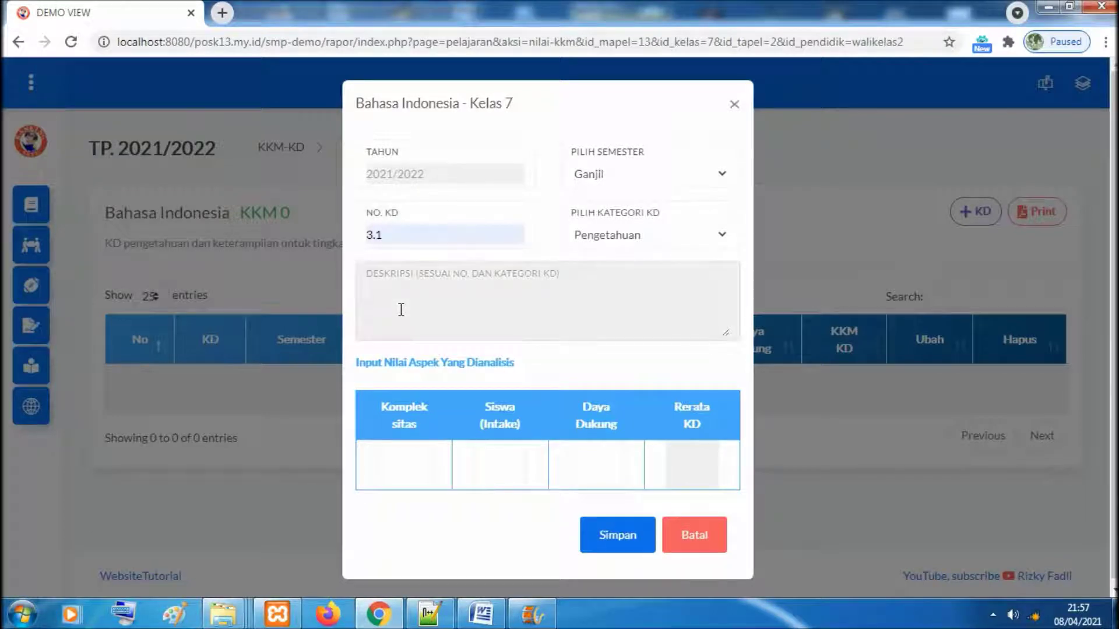
{"action": "key", "text": "ctrl+v"}
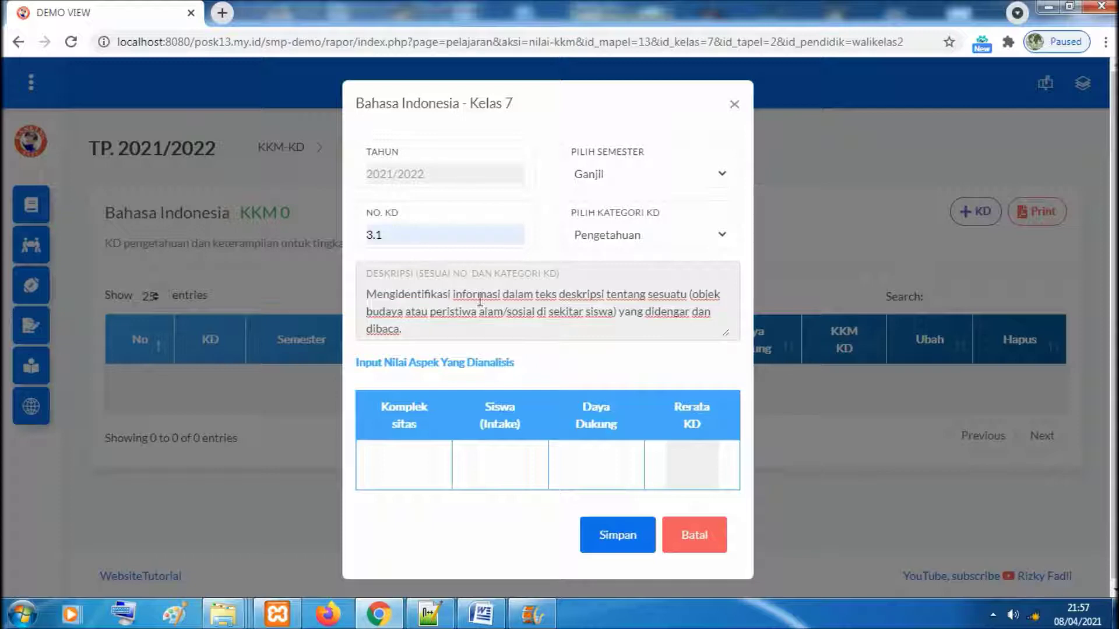
Start the KD 3.1 description with lowercase 'mengidentifikasi', editing it via the On-Screen Keyboard
{"action": "key", "text": "BackSpace"}
{"action": "type", "text": "m"}
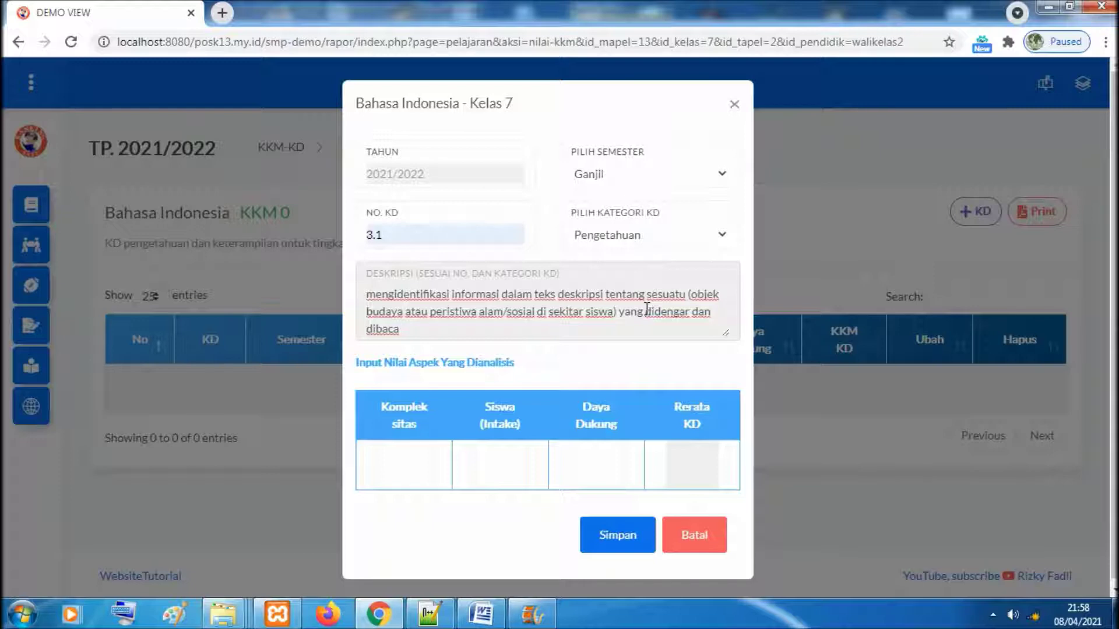
{"action": "left_click", "coordinate": [124, 613]}
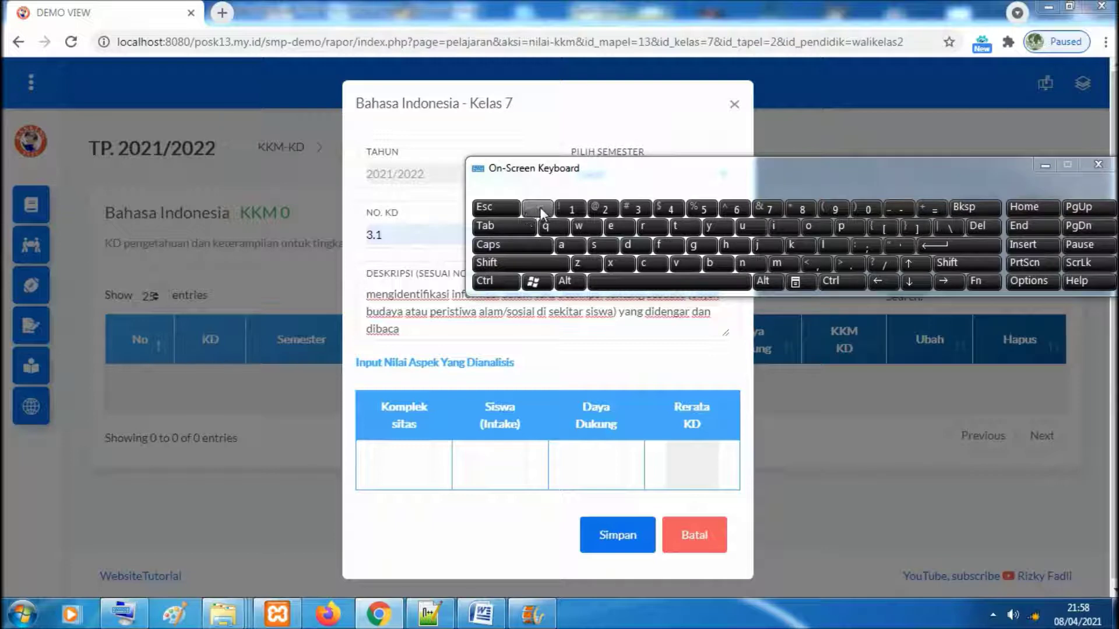
{"action": "left_click_drag", "start_coordinate": [679, 167], "coordinate": [651, 468]}
{"action": "left_click", "coordinate": [478, 297]}
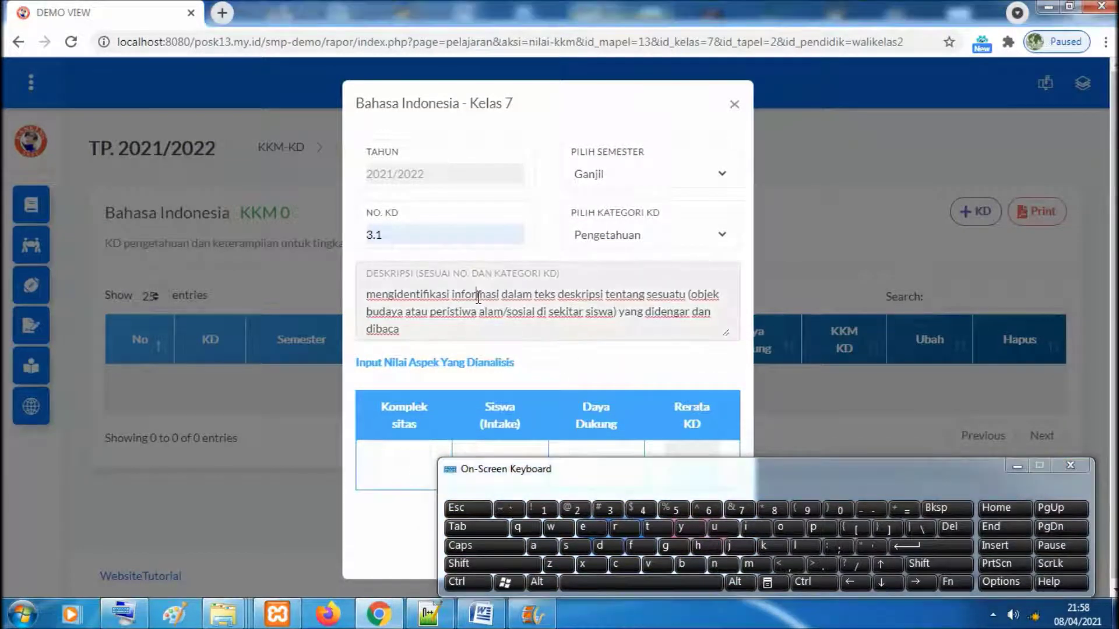
{"action": "left_click", "coordinate": [873, 547]}
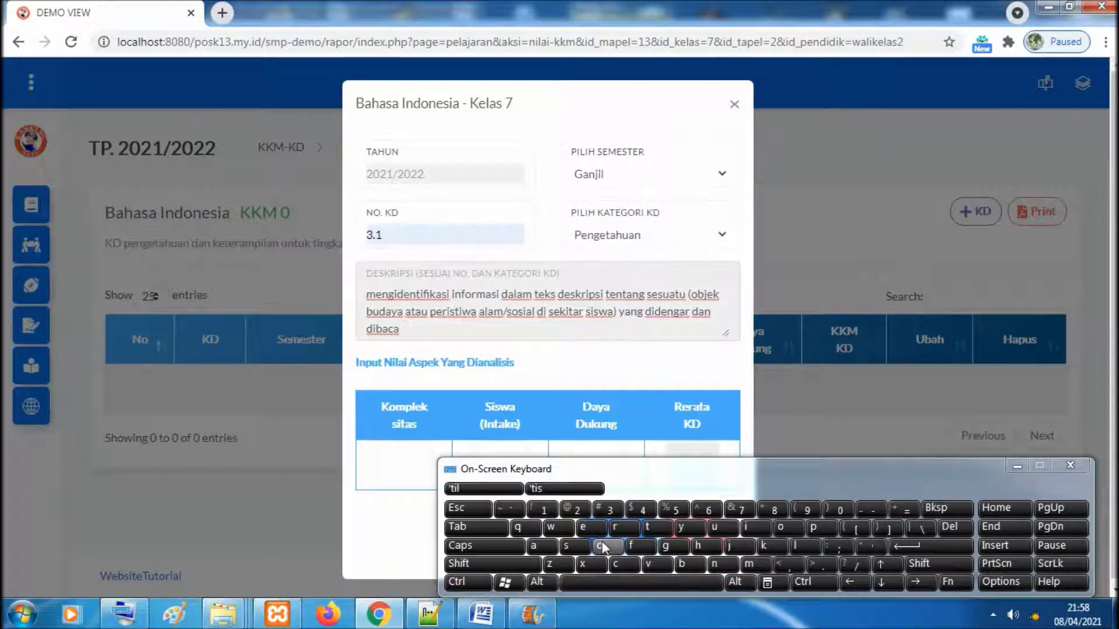
{"action": "left_click", "coordinate": [518, 509]}
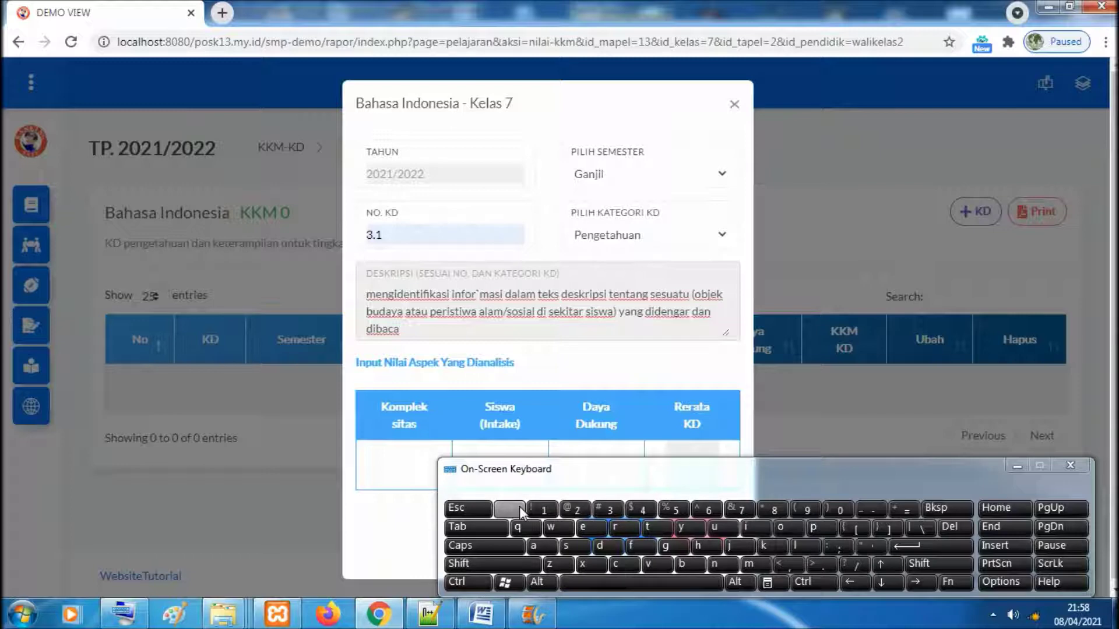
{"action": "key", "text": "BackSpace"}
{"action": "left_click", "coordinate": [1081, 468]}
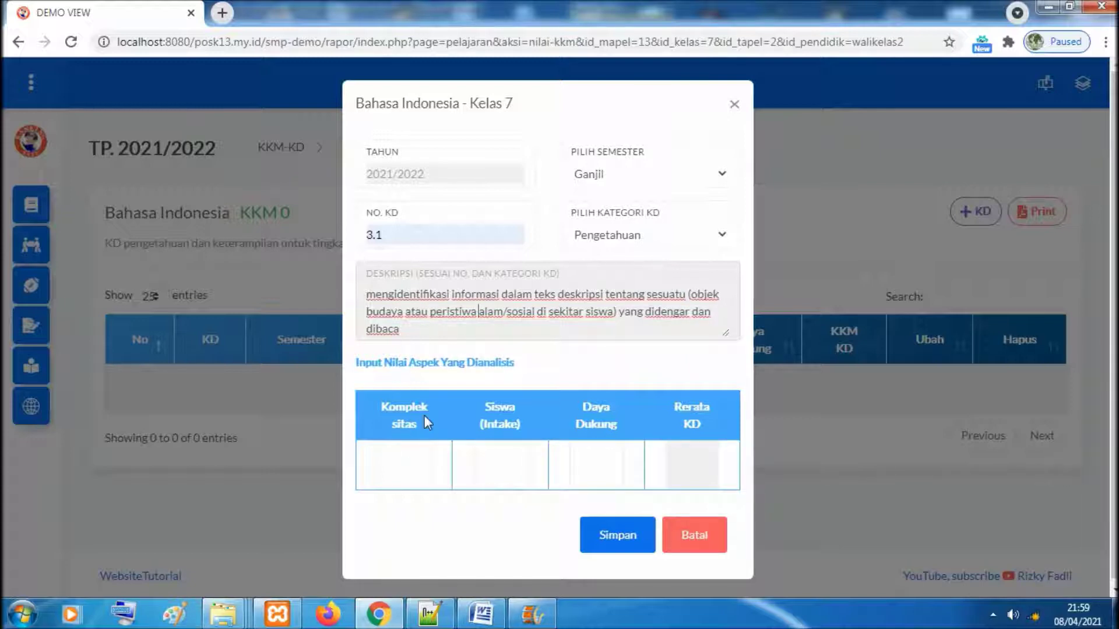
Enter 65 as the KD 3.1 Kompleksitas score
{"action": "left_click", "coordinate": [411, 460]}
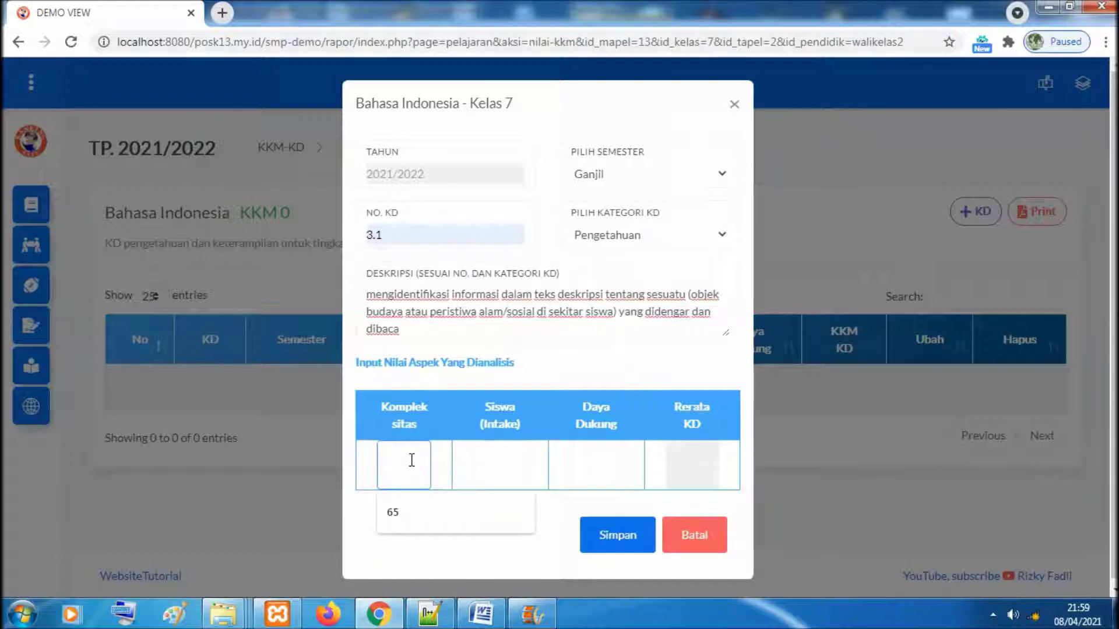
{"action": "type", "text": "65"}
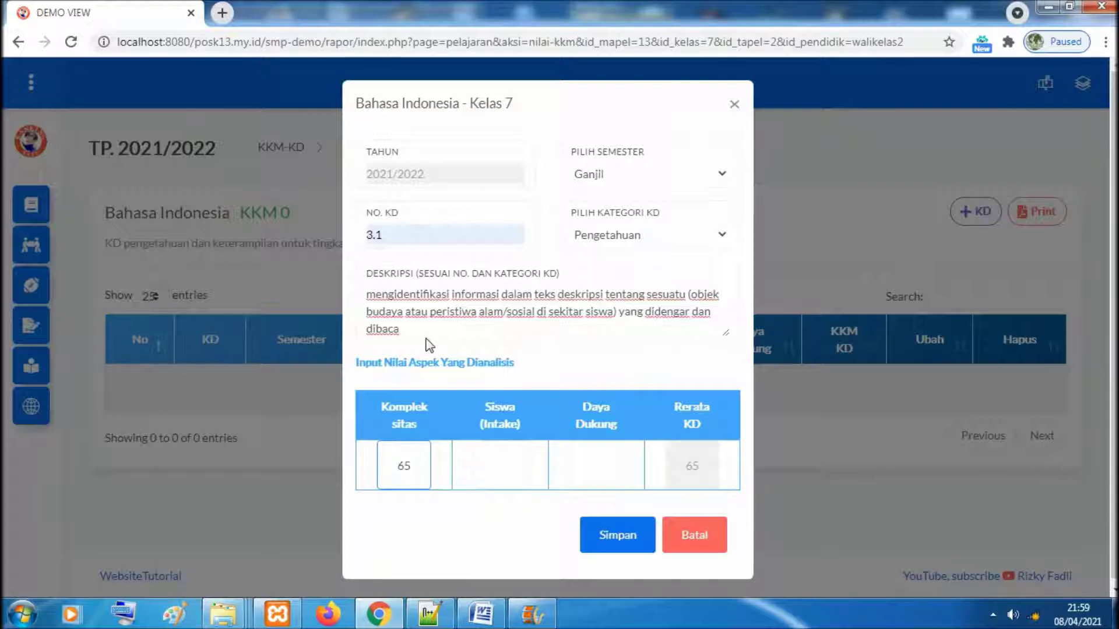
{"action": "left_click_drag", "start_coordinate": [410, 464], "coordinate": [392, 465]}
{"action": "key", "text": "BackSpace"}
{"action": "type", "text": "75"}
{"action": "key", "text": "BackSpace"}
{"action": "key", "text": "BackSpace"}
{"action": "type", "text": "65"}
Enter 70 for Siswa (Intake) and 80 for Daya Dukung, then save KD 3.1
{"action": "left_click", "coordinate": [511, 460]}
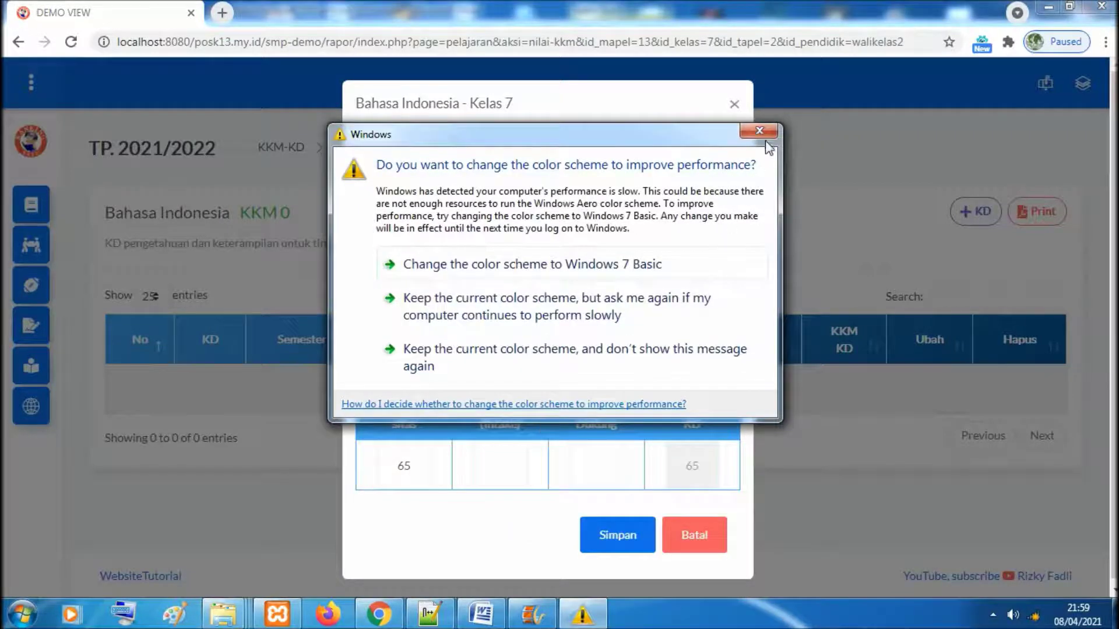
{"action": "left_click", "coordinate": [764, 135]}
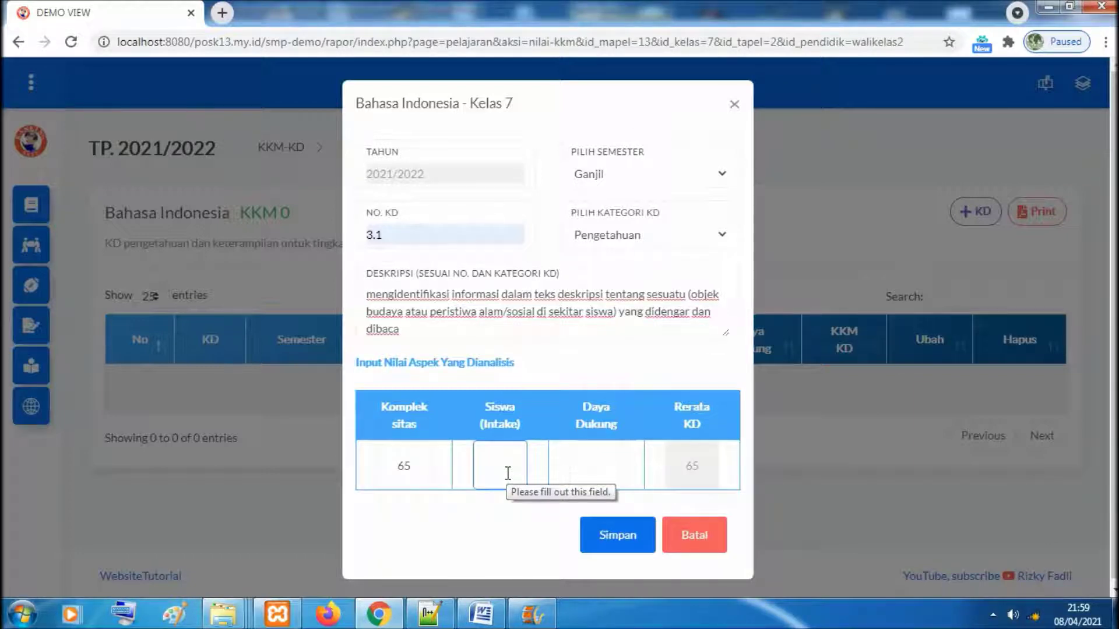
{"action": "type", "text": "70"}
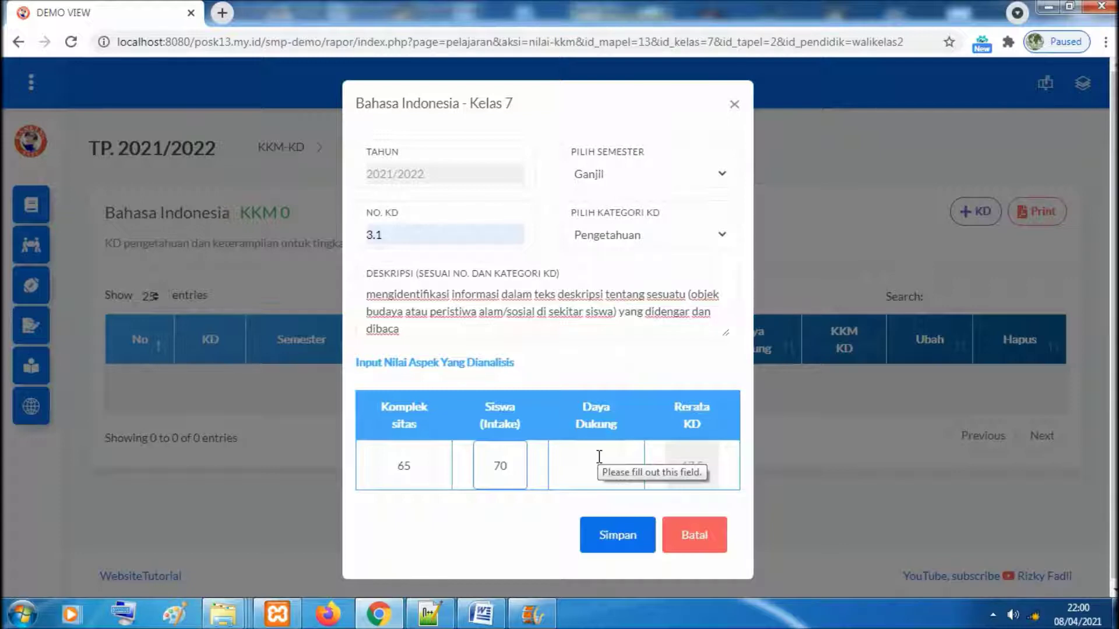
{"action": "left_click", "coordinate": [599, 457]}
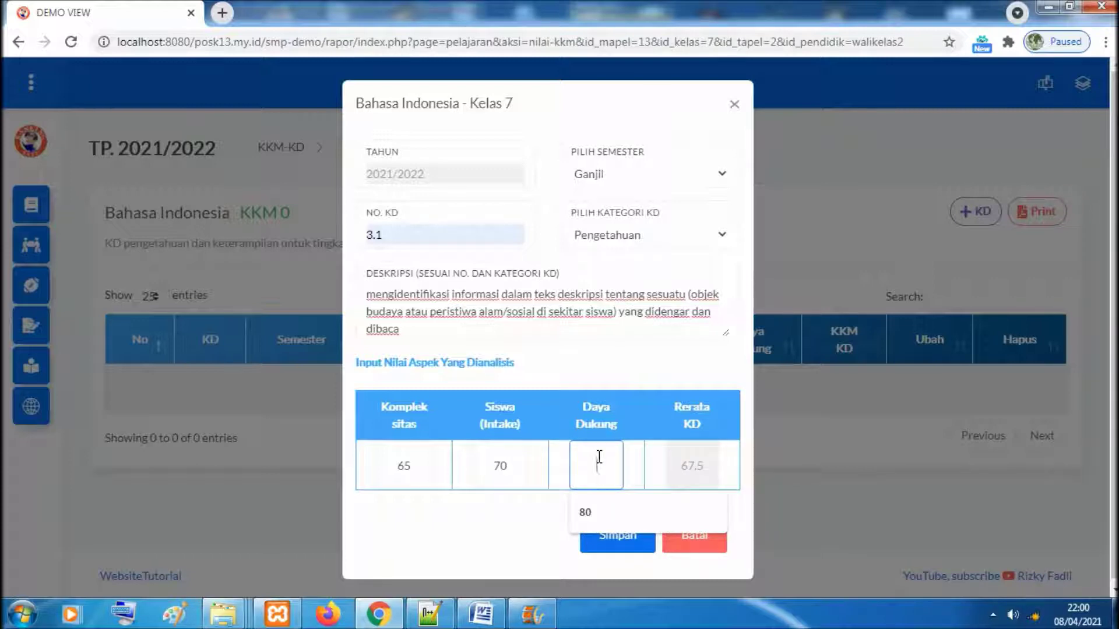
{"action": "type", "text": "80"}
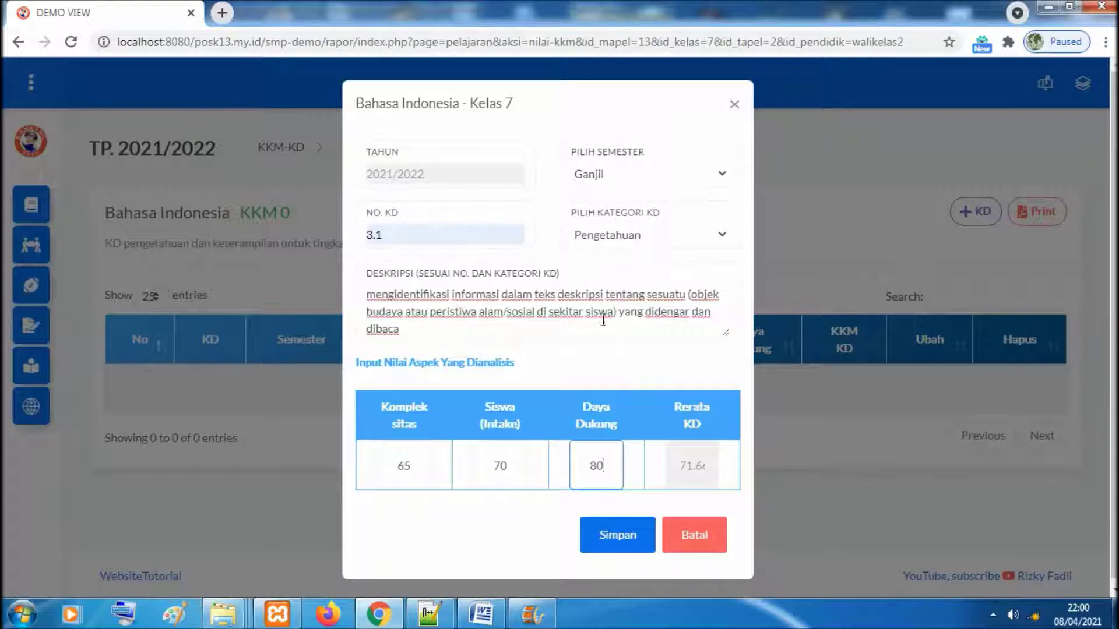
{"action": "left_click", "coordinate": [629, 534]}
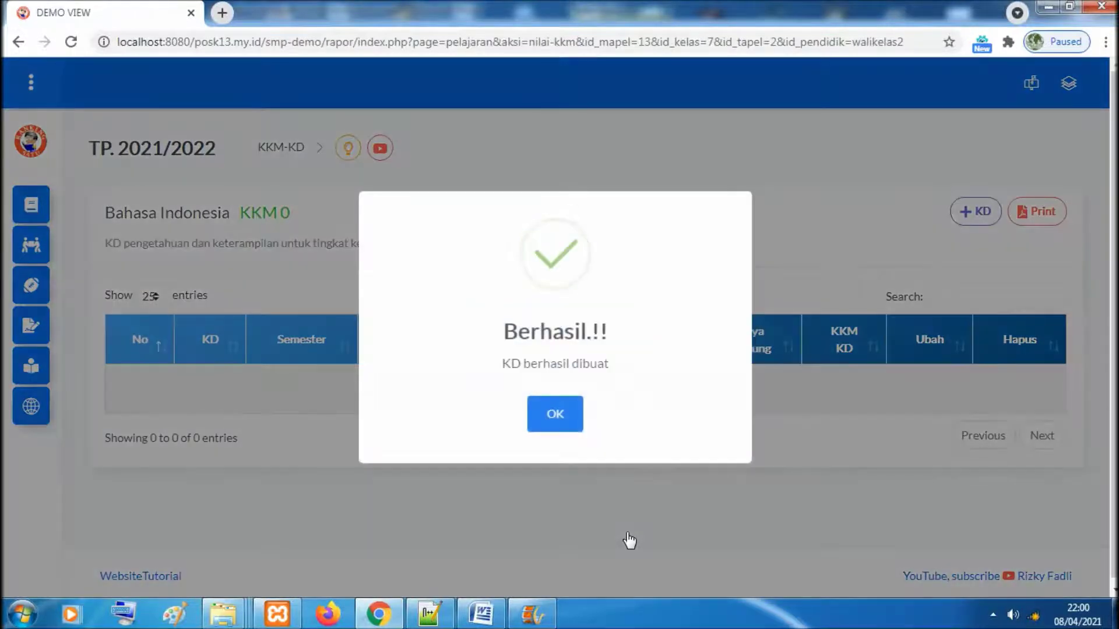
{"action": "left_click", "coordinate": [561, 418]}
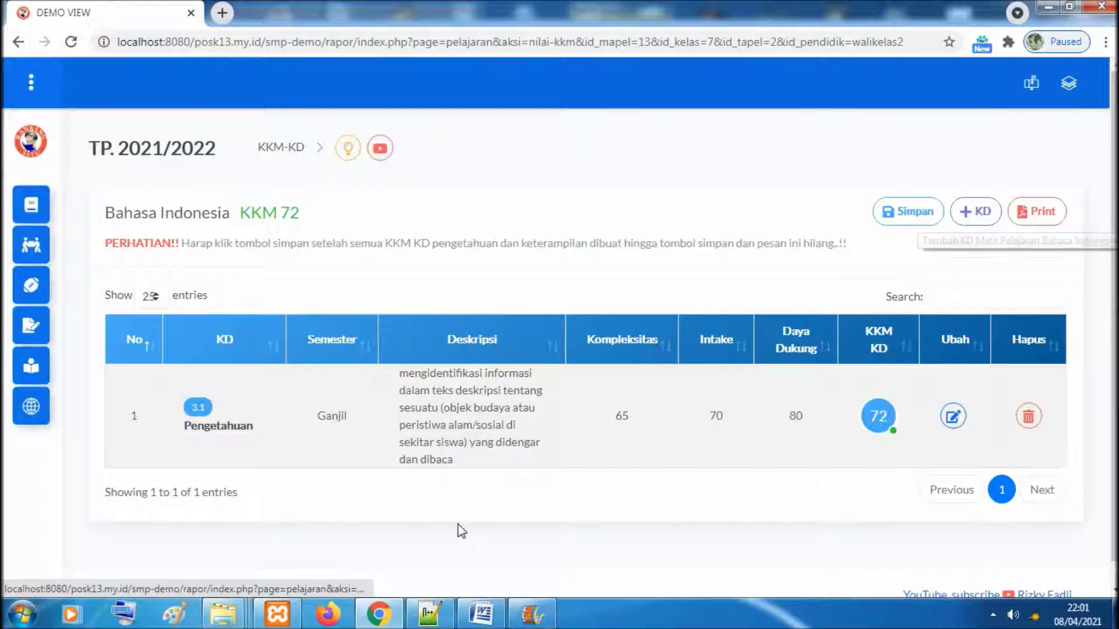
{"action": "left_click", "coordinate": [483, 615]}
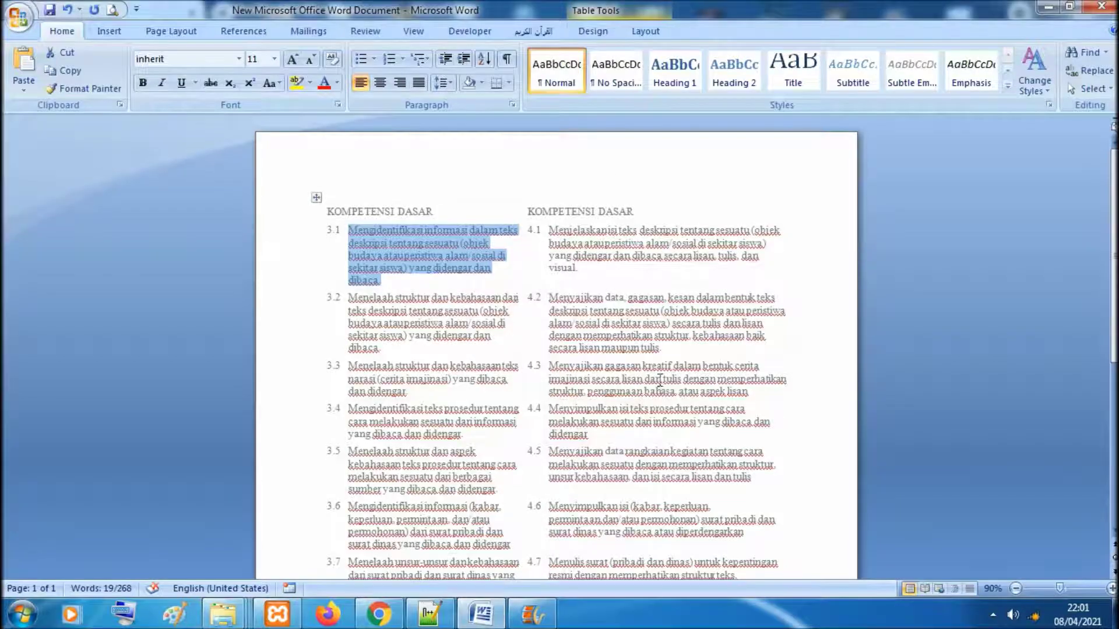
{"action": "scroll", "coordinate": [557, 350], "scroll_direction": "down", "scroll_amount": 1}
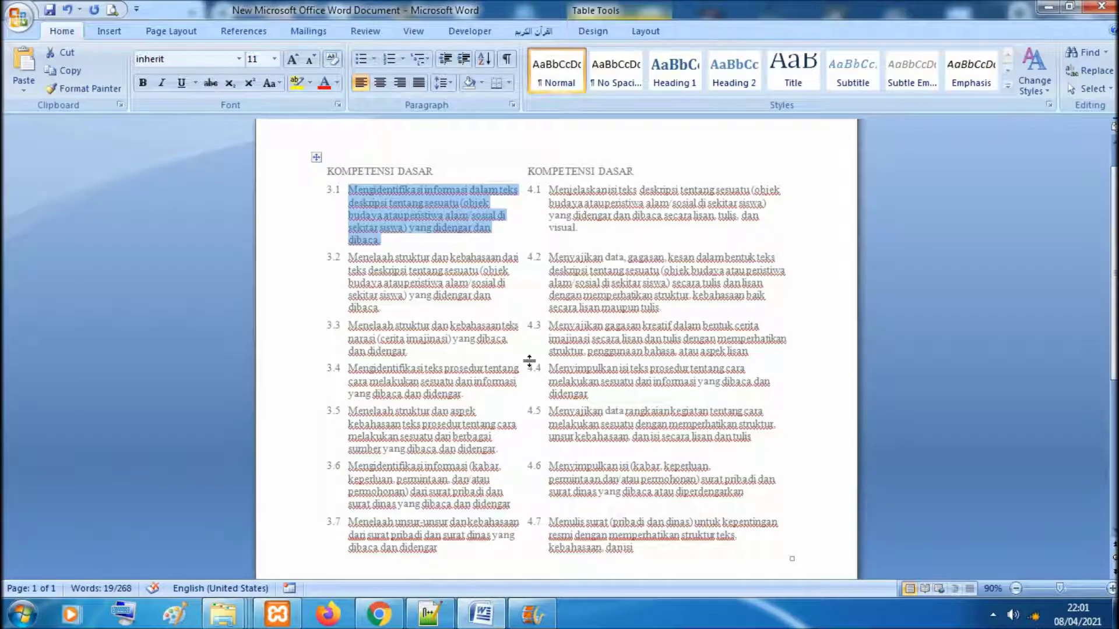
{"action": "left_click", "coordinate": [379, 614]}
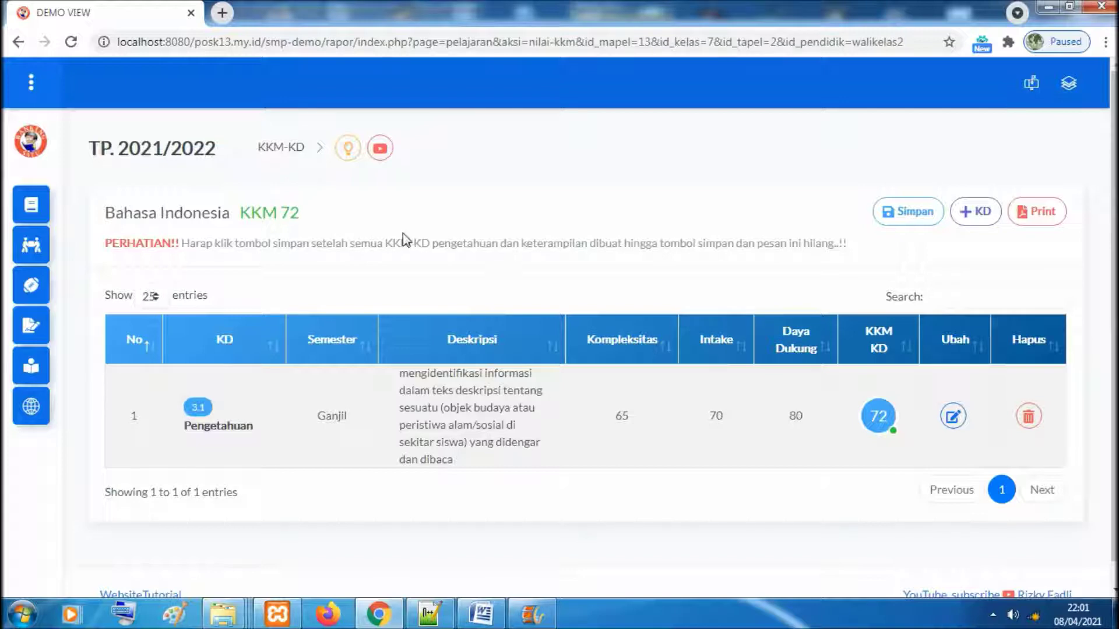
{"action": "left_click", "coordinate": [773, 133]}
Start a new Ganjil Keterampilan KD numbered 4.1
{"action": "left_click", "coordinate": [963, 210]}
{"action": "left_click", "coordinate": [652, 176]}
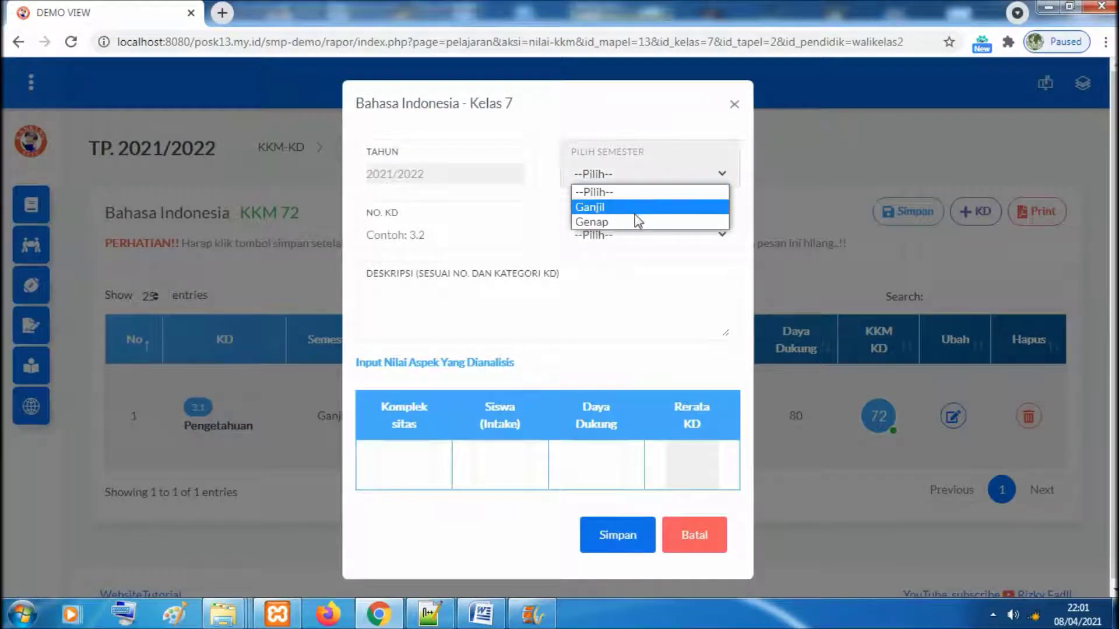
{"action": "left_click", "coordinate": [635, 210]}
{"action": "left_click", "coordinate": [635, 233]}
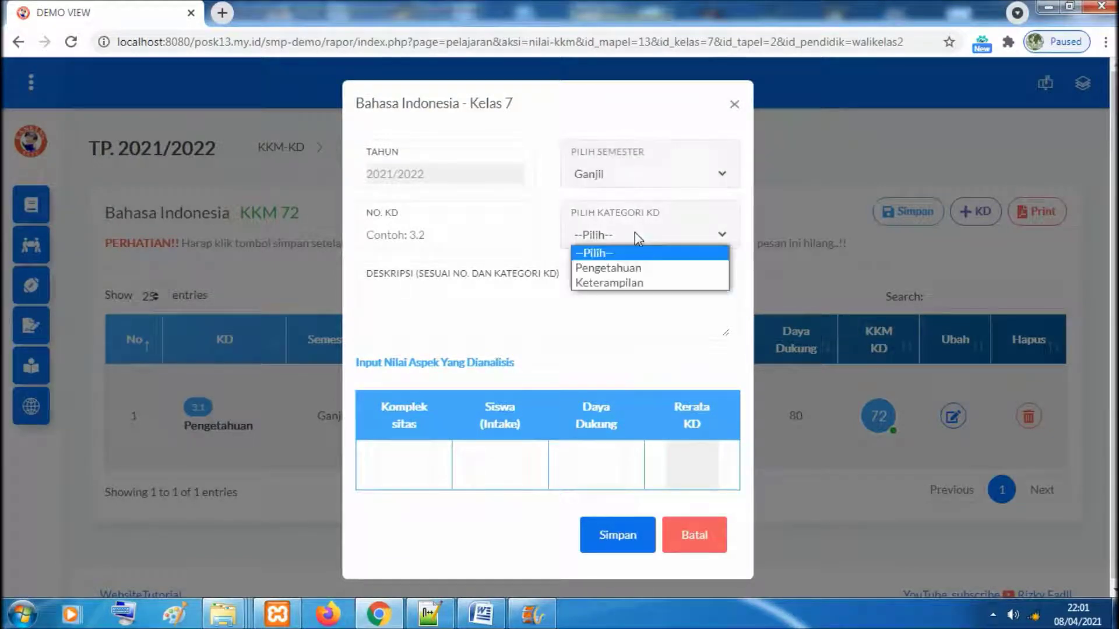
{"action": "left_click", "coordinate": [638, 282]}
{"action": "left_click", "coordinate": [478, 231]}
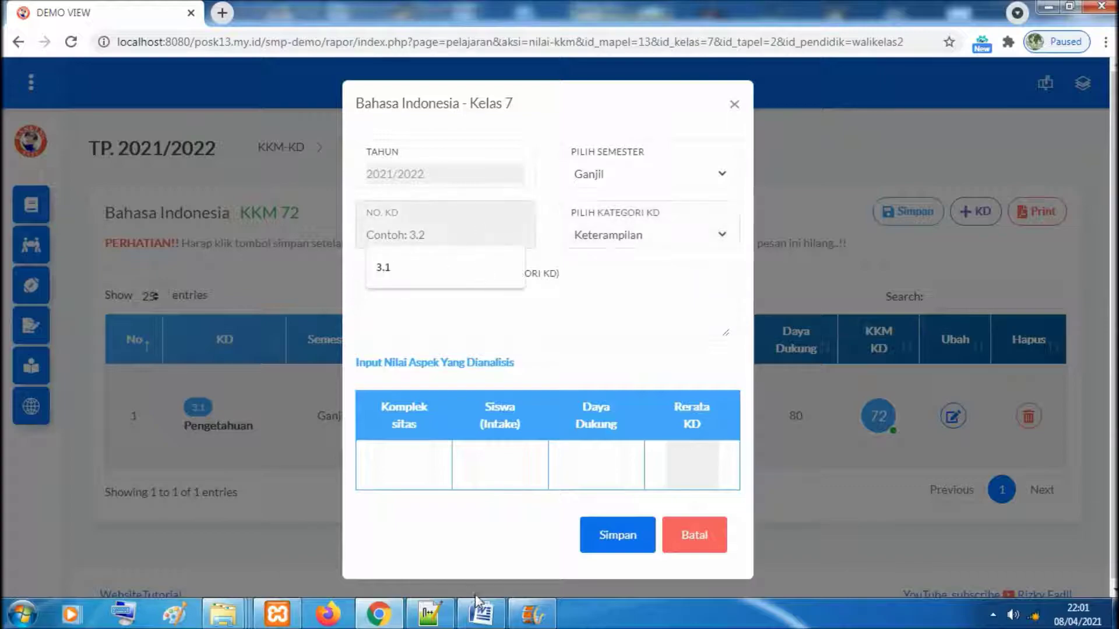
{"action": "left_click", "coordinate": [481, 613]}
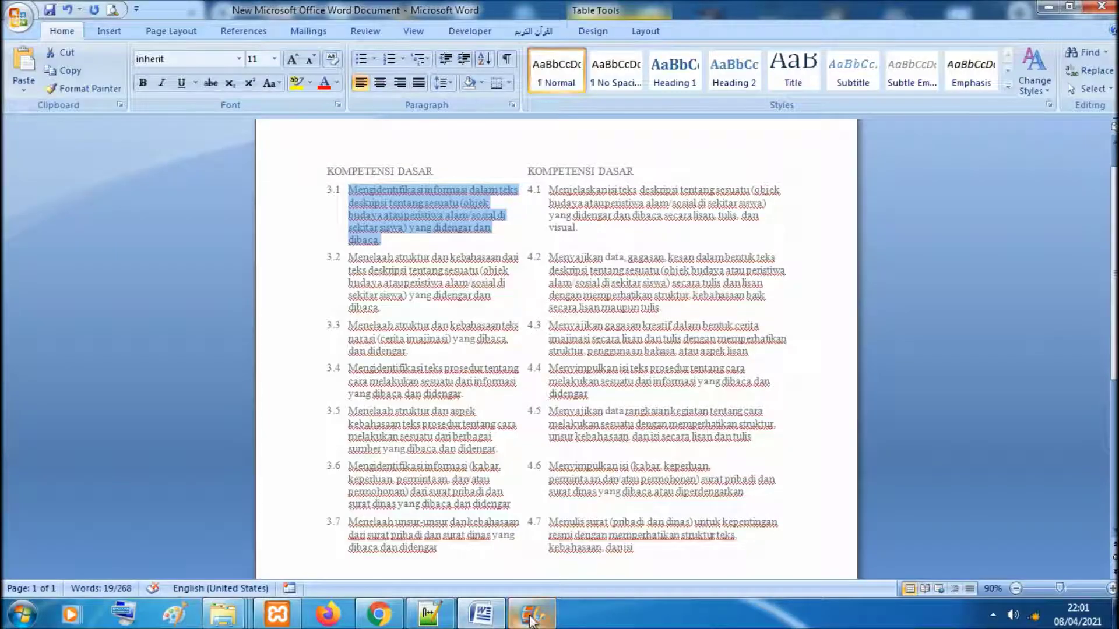
{"action": "left_click", "coordinate": [378, 613]}
{"action": "type", "text": "4.1"}
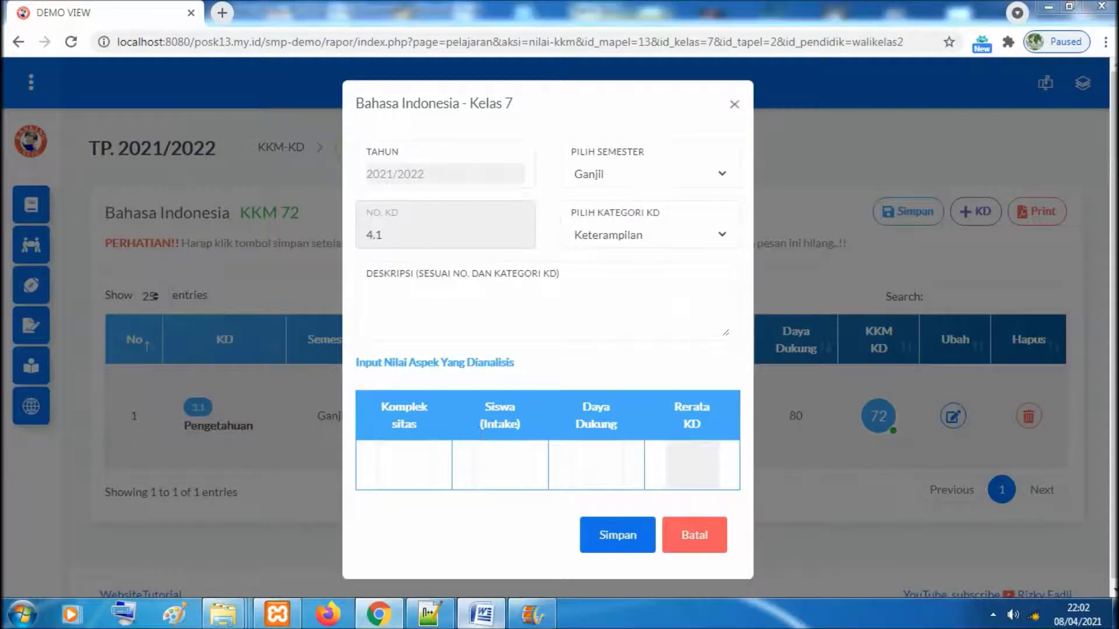
Paste competency 4.1's Word text into Deskripsi, beginning with lowercase 'menjelaskan'
{"action": "left_click", "coordinate": [482, 613]}
{"action": "left_click_drag", "start_coordinate": [549, 190], "coordinate": [582, 225]}
{"action": "key", "text": "ctrl+c"}
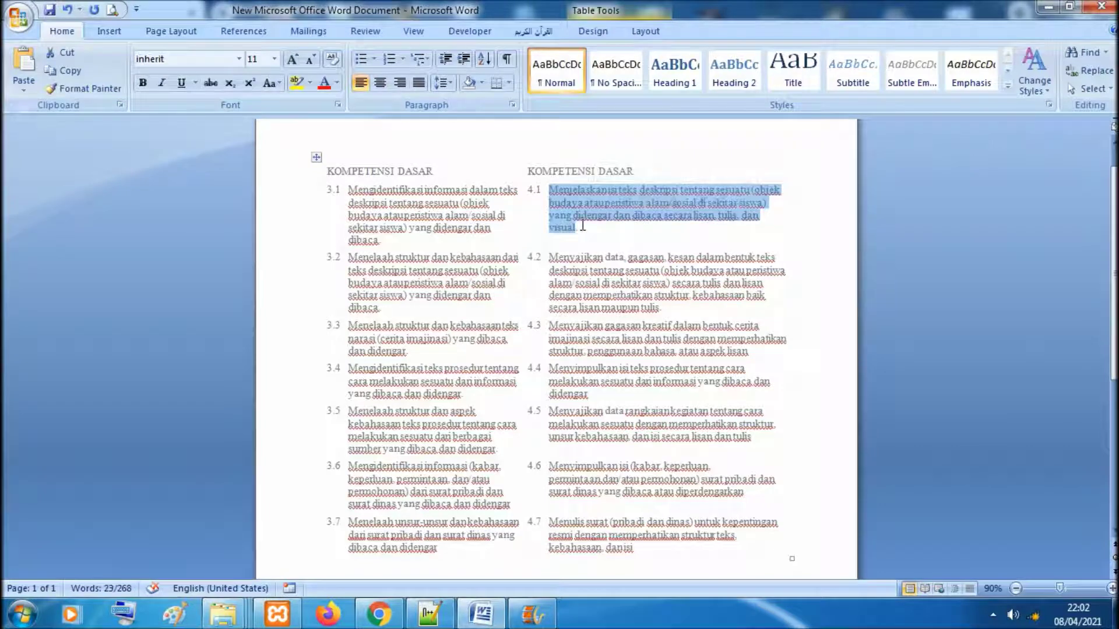
{"action": "left_click", "coordinate": [389, 621]}
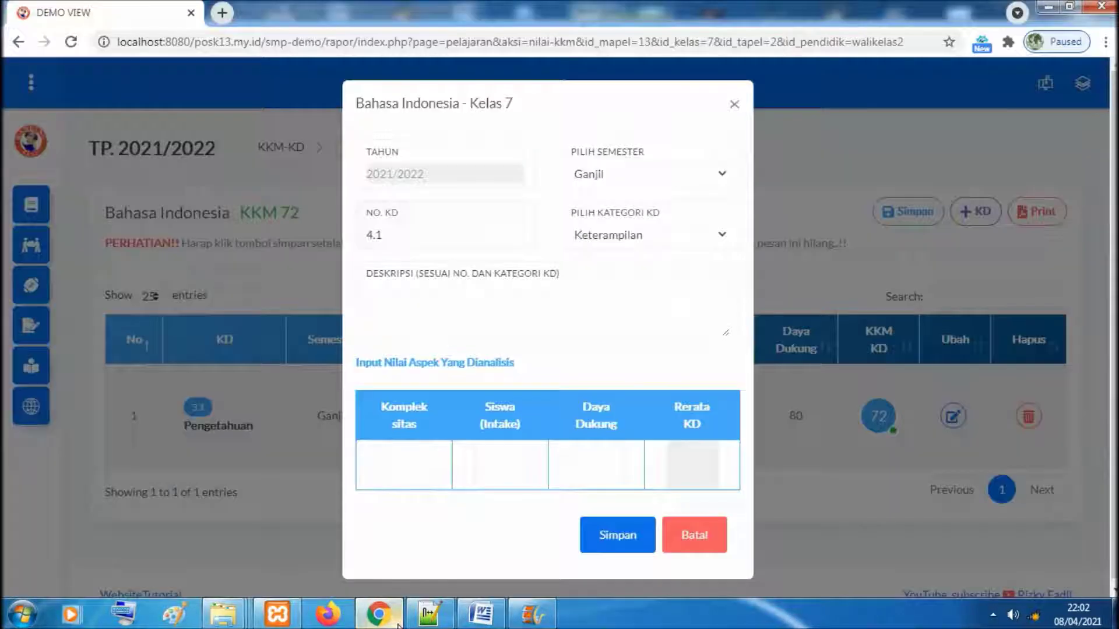
{"action": "left_click", "coordinate": [403, 327]}
{"action": "key", "text": "ctrl+v"}
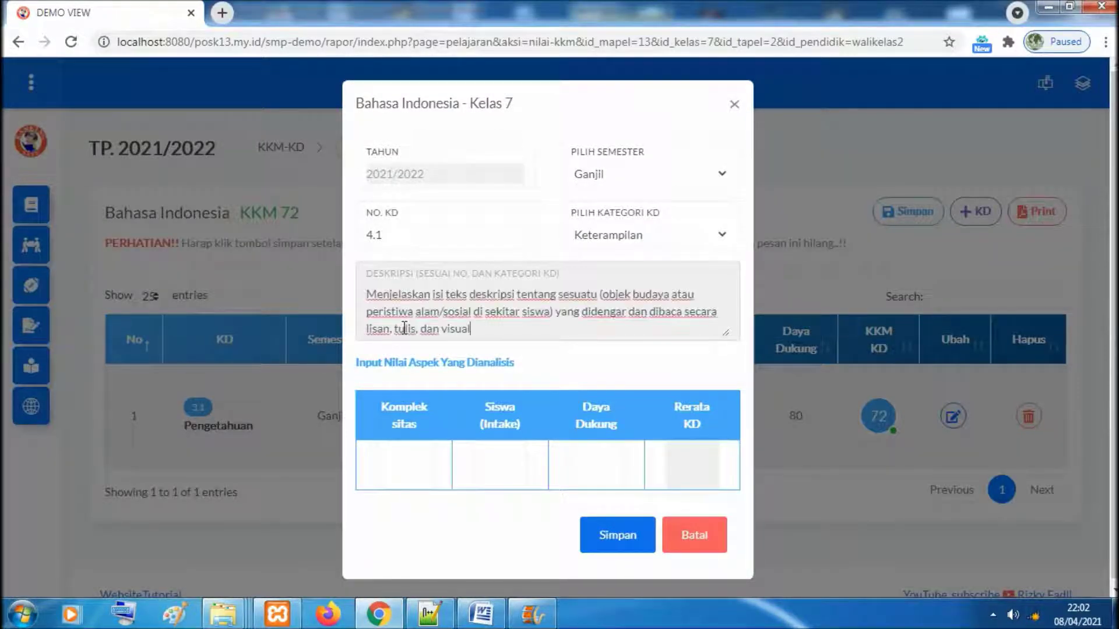
{"action": "left_click", "coordinate": [374, 293]}
{"action": "key", "text": "BackSpace"}
{"action": "type", "text": "m"}
{"action": "left_click", "coordinate": [517, 336]}
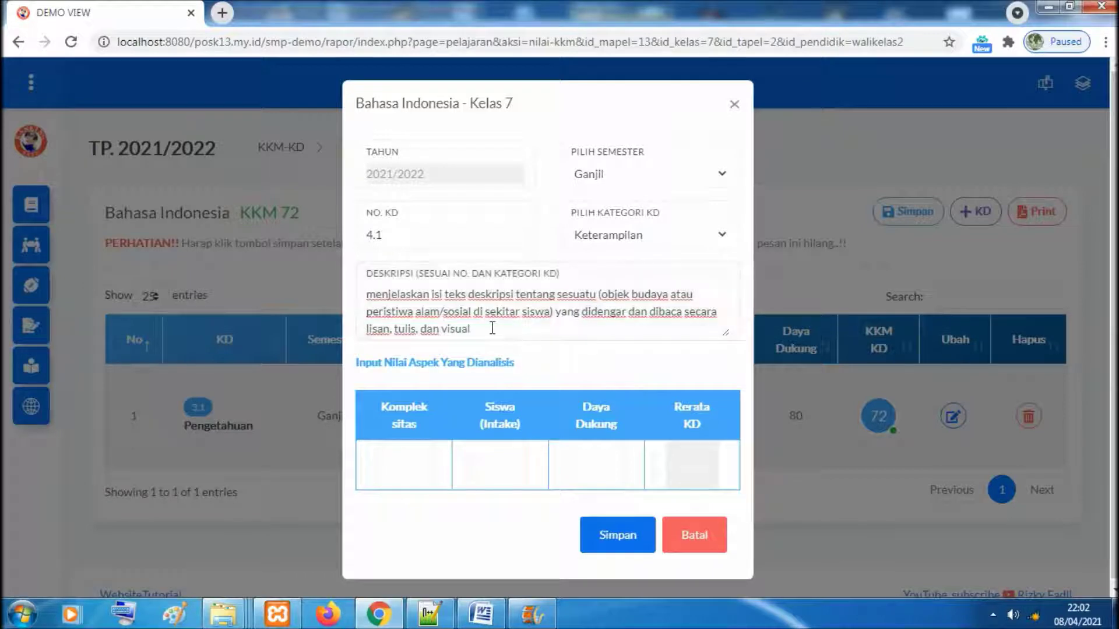
{"action": "left_click", "coordinate": [492, 329]}
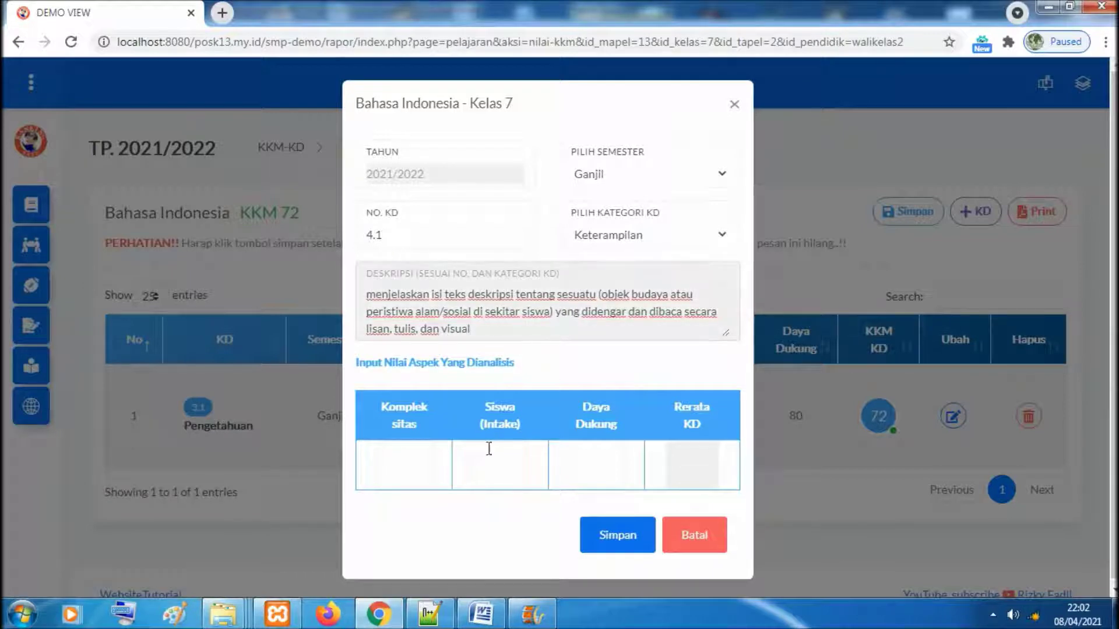
Pick Kompleksitas 65, Intake 70 and Daya Dukung 80, then save KD 4.1
{"action": "left_click", "coordinate": [417, 475]}
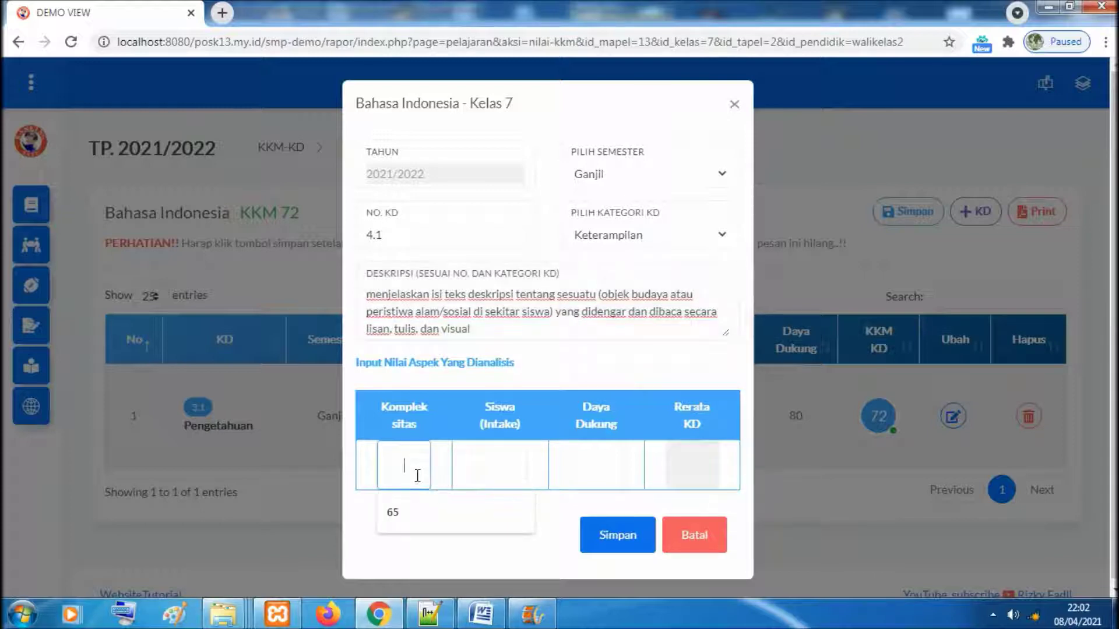
{"action": "left_click", "coordinate": [412, 512]}
{"action": "left_click", "coordinate": [503, 452]}
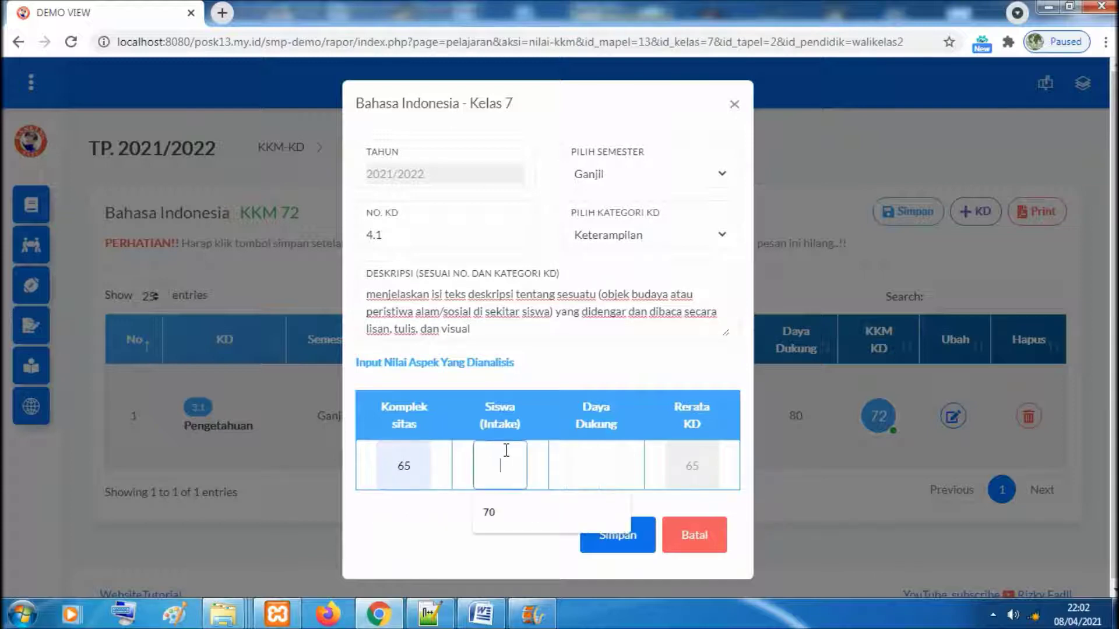
{"action": "left_click", "coordinate": [504, 515]}
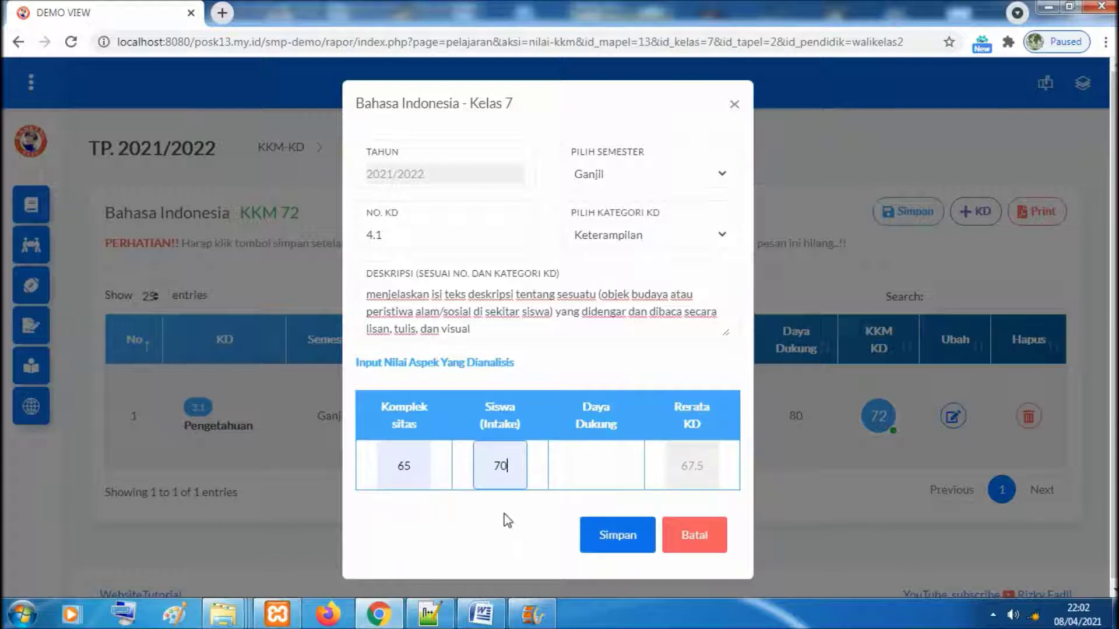
{"action": "left_click", "coordinate": [597, 464]}
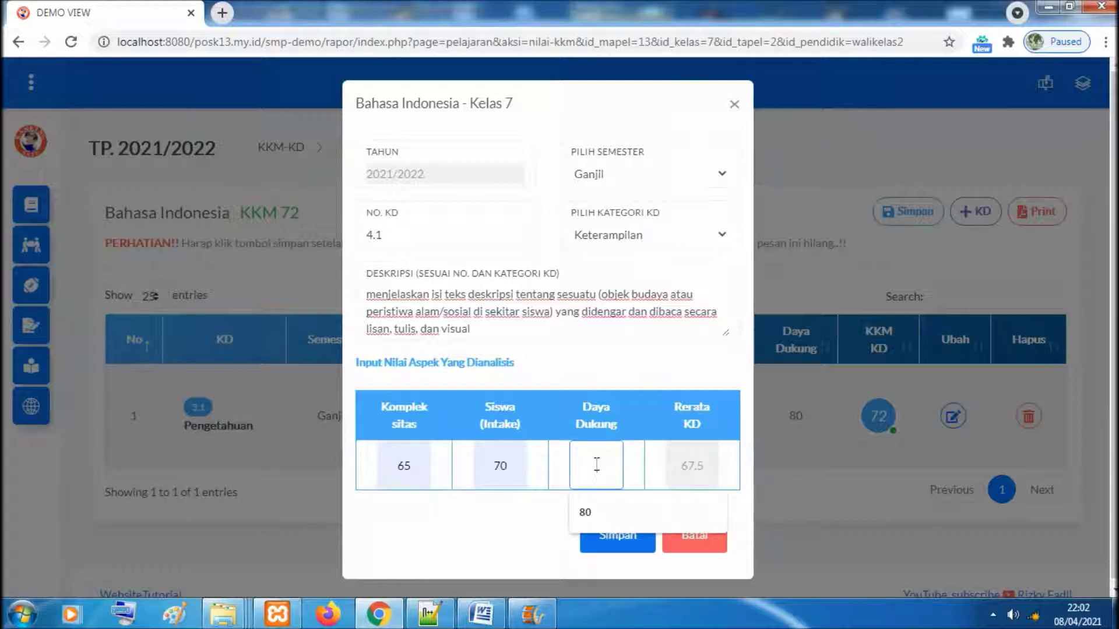
{"action": "left_click", "coordinate": [584, 512]}
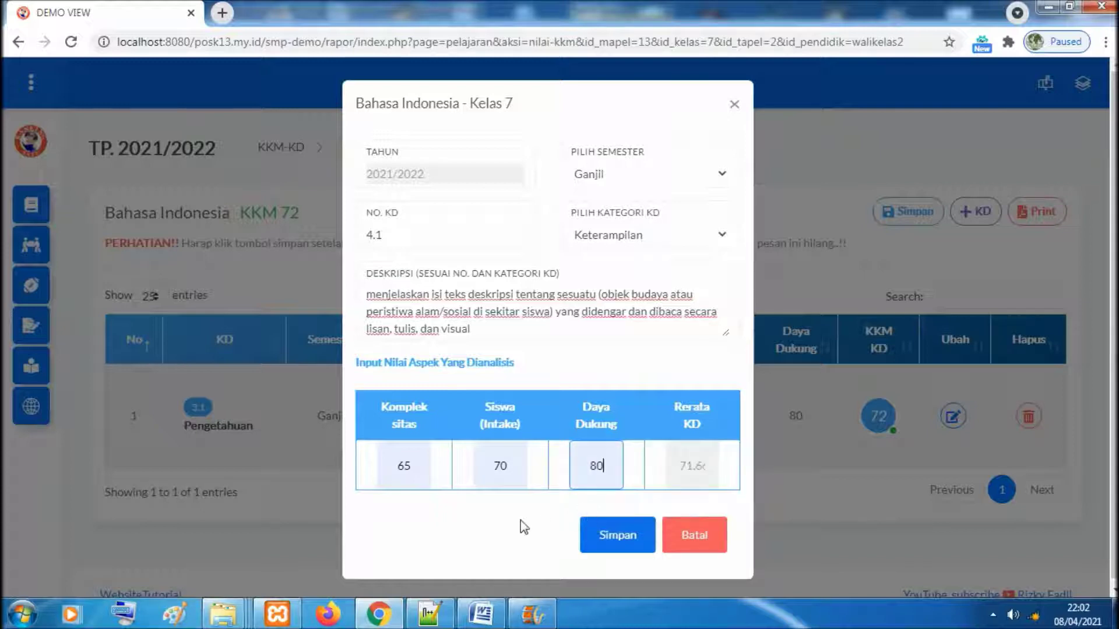
{"action": "left_click", "coordinate": [613, 535]}
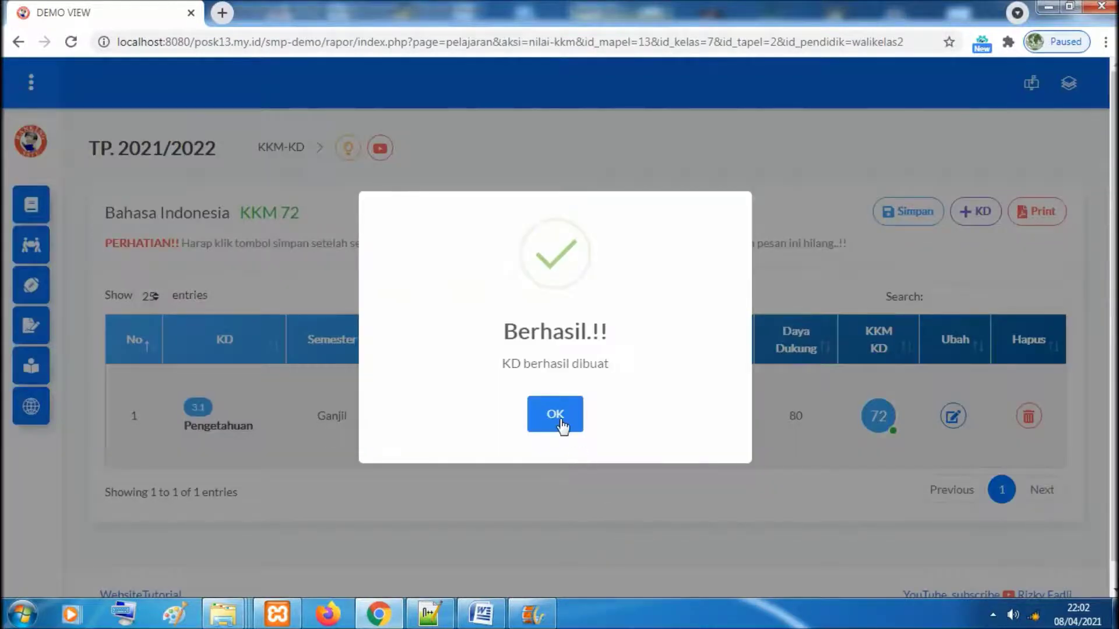
{"action": "left_click", "coordinate": [567, 423]}
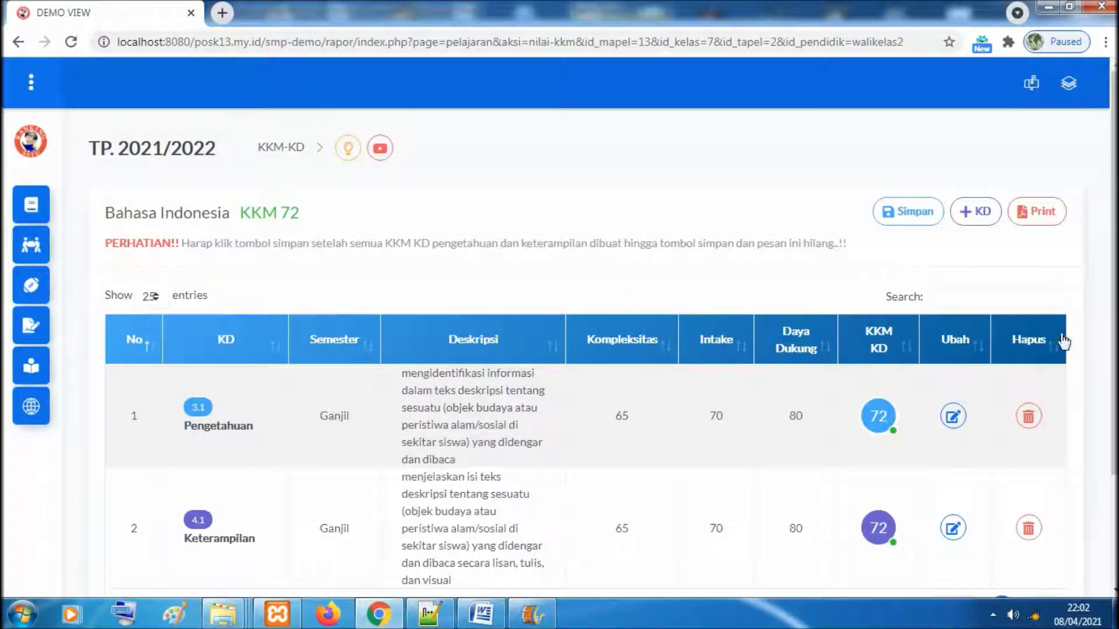
Check the new KD 4.1 row, glance at the Word competency list, then start a fresh add-KD form
{"action": "scroll", "coordinate": [733, 474], "scroll_direction": "down", "scroll_amount": 1}
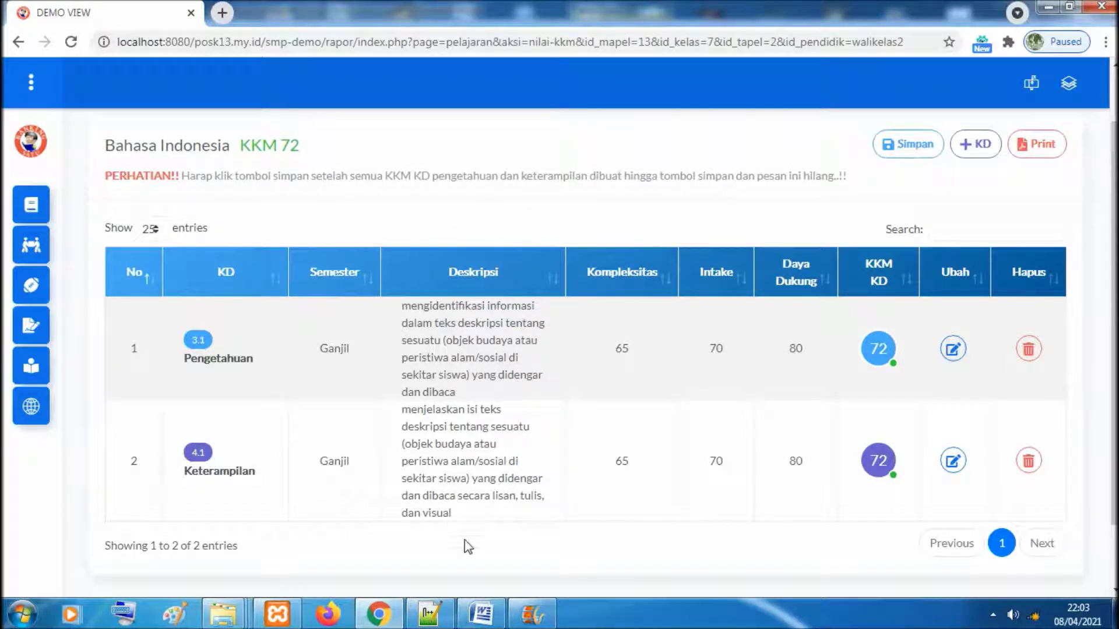
{"action": "left_click", "coordinate": [481, 614]}
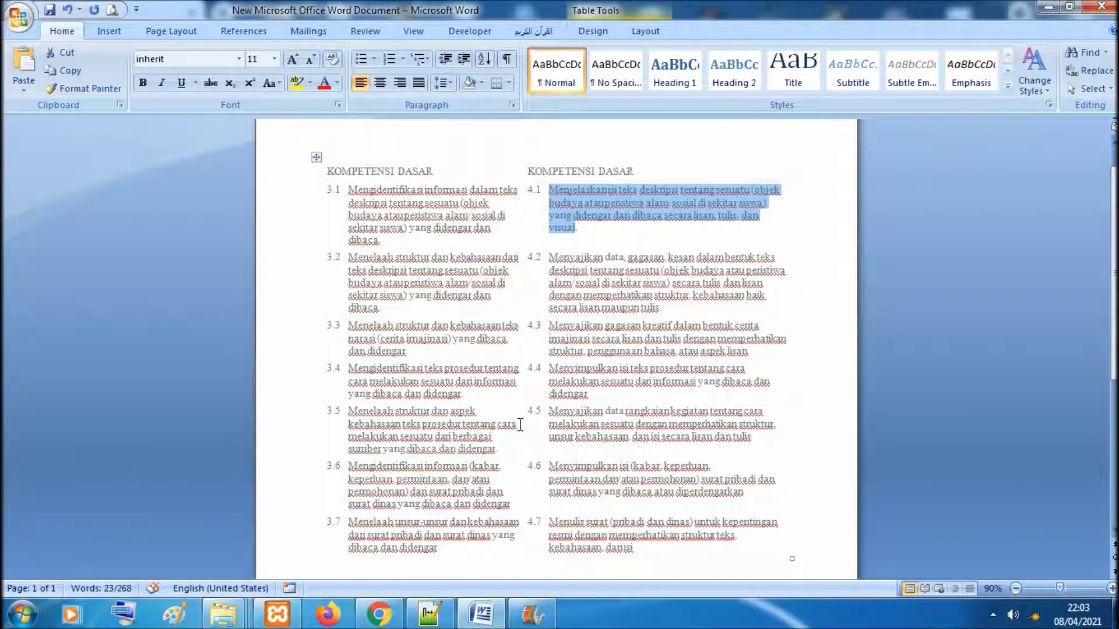
{"action": "mouse_move", "coordinate": [1114, 332]}
{"action": "left_mouse_down"}
{"action": "mouse_move", "coordinate": [1114, 375]}
{"action": "mouse_move", "coordinate": [1114, 340]}
{"action": "left_mouse_up"}
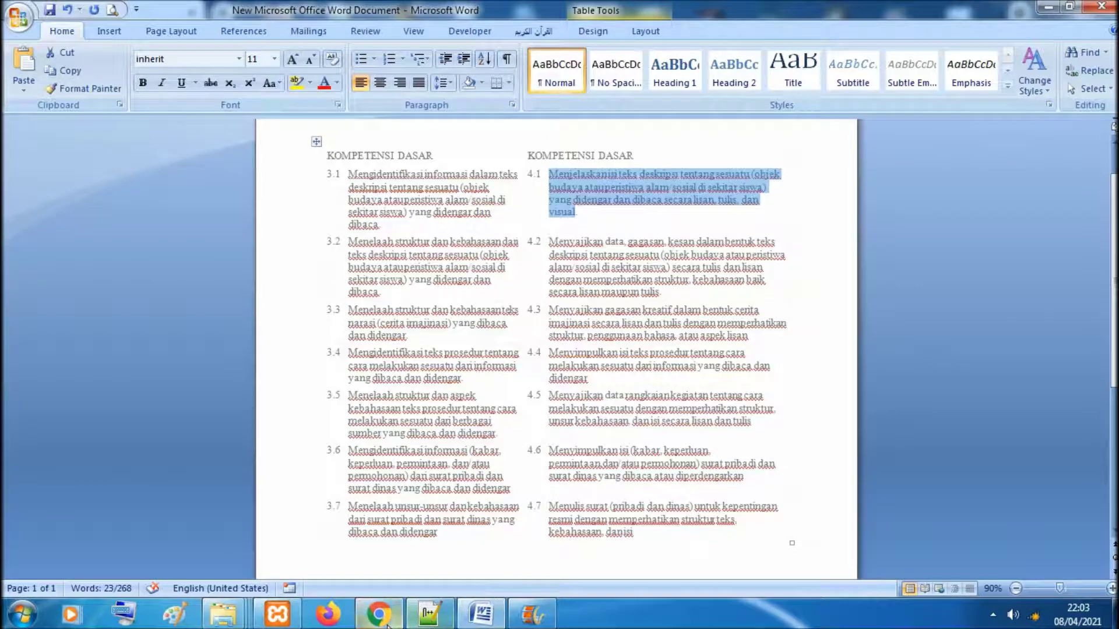
{"action": "left_click", "coordinate": [379, 613]}
{"action": "left_click", "coordinate": [958, 150]}
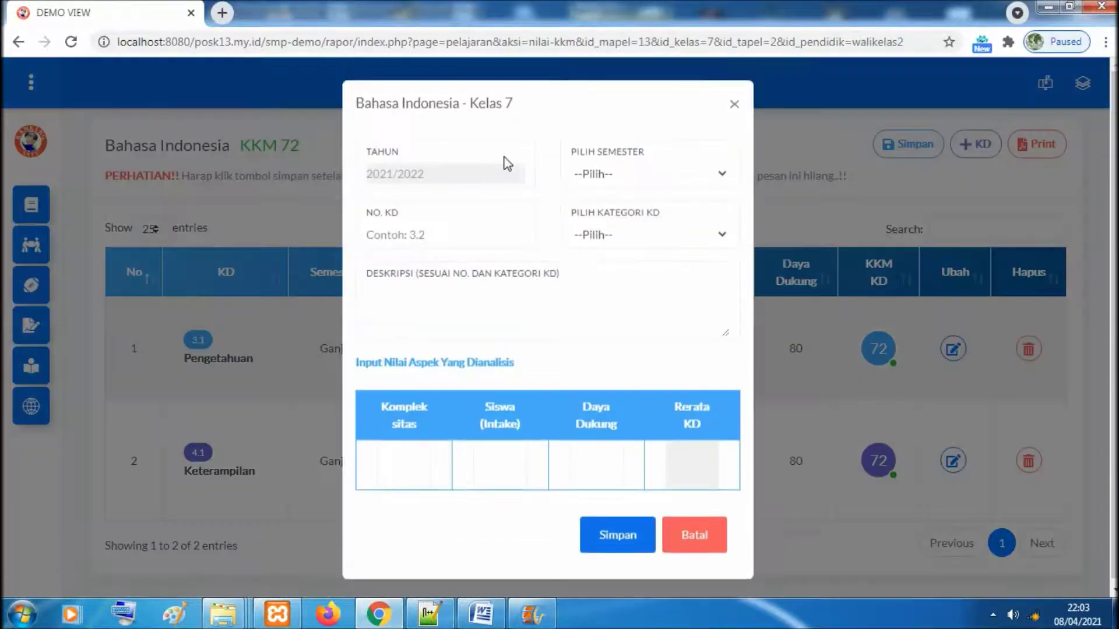
Set the new KD to Genap semester, Pengetahuan category, number 3.2
{"action": "left_click", "coordinate": [620, 177]}
{"action": "left_click", "coordinate": [617, 221]}
{"action": "left_click", "coordinate": [627, 233]}
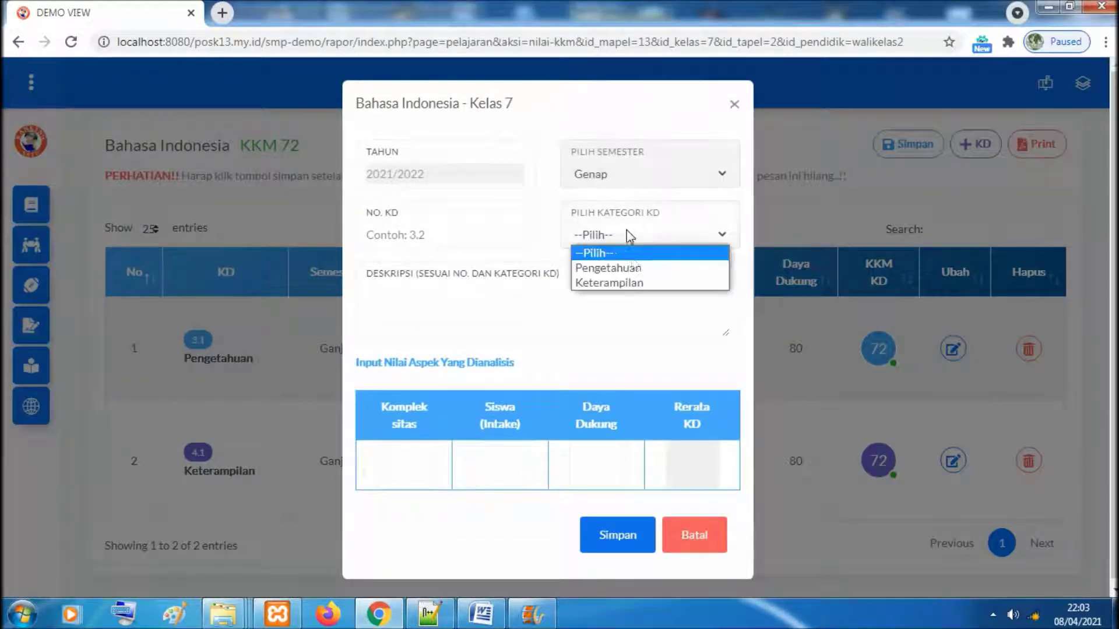
{"action": "left_click", "coordinate": [617, 268]}
{"action": "left_click", "coordinate": [466, 237]}
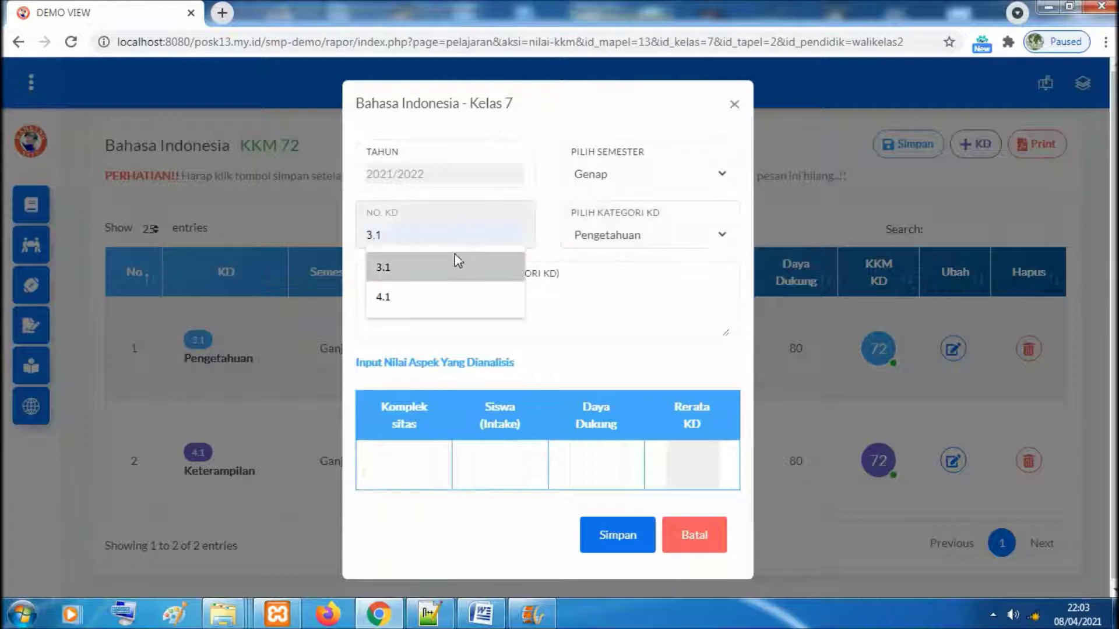
{"action": "left_click", "coordinate": [445, 269]}
{"action": "key", "text": "BackSpace"}
{"action": "type", "text": "2"}
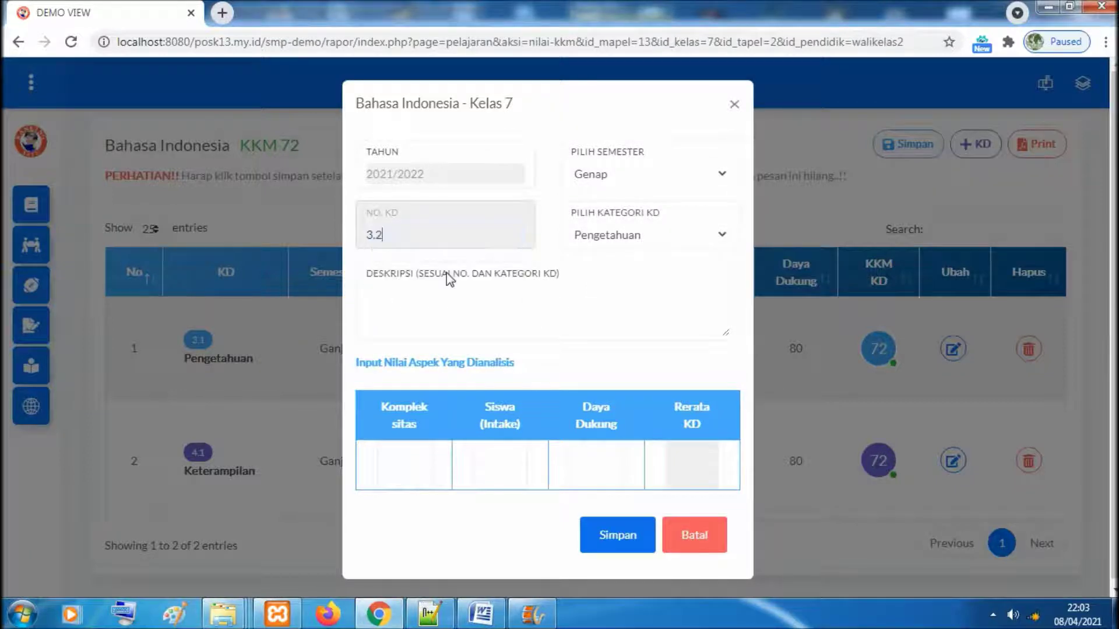
Paste competency 3.2's text from the Word list as the description, lowercasing its first letter
{"action": "left_click", "coordinate": [481, 614]}
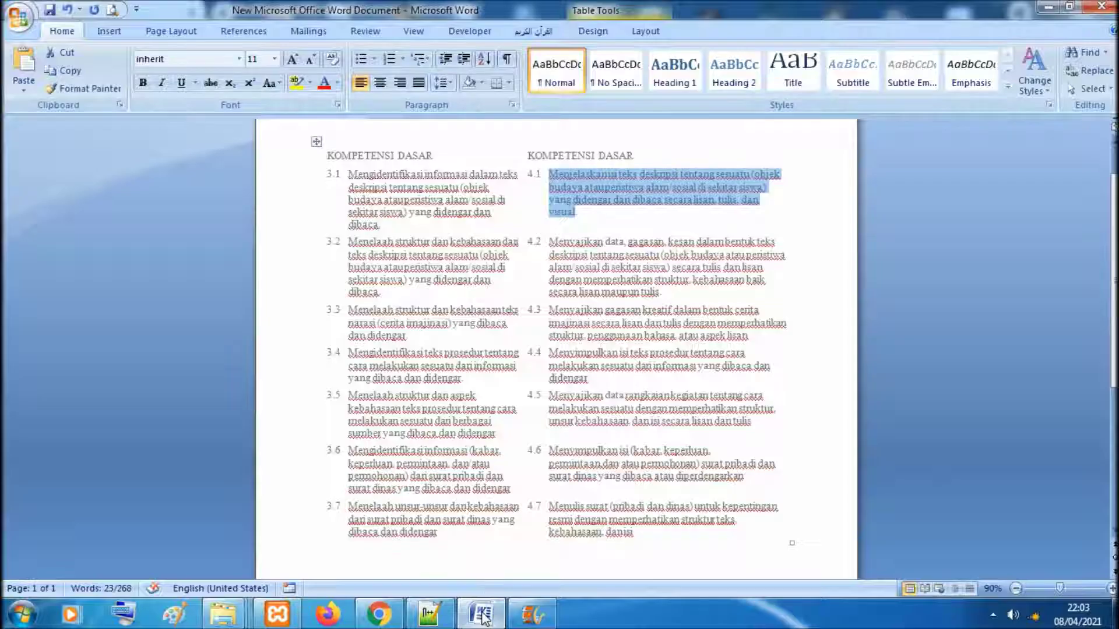
{"action": "left_click_drag", "start_coordinate": [348, 241], "coordinate": [379, 294]}
{"action": "left_click", "coordinate": [379, 613]}
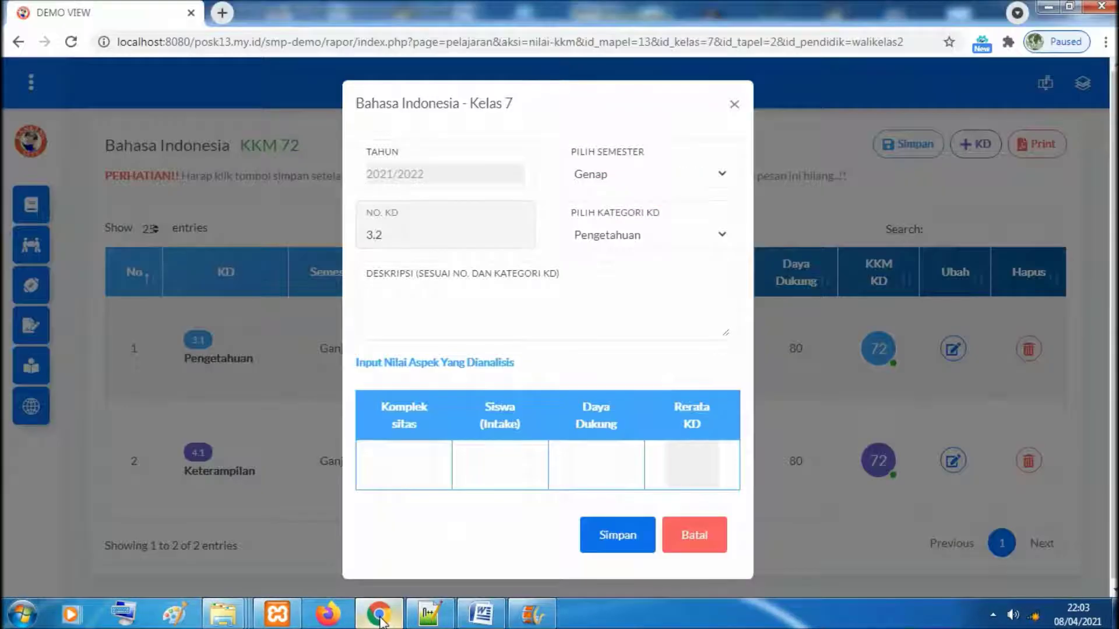
{"action": "left_click", "coordinate": [426, 317]}
{"action": "type", "text": "Menelaah struktur dan kebahasaan dari teks deskripsi tentang sesuatu (objek budaya atau peristiwa alam/sosial di sekitar siswa) yang didengar dan dibaca"}
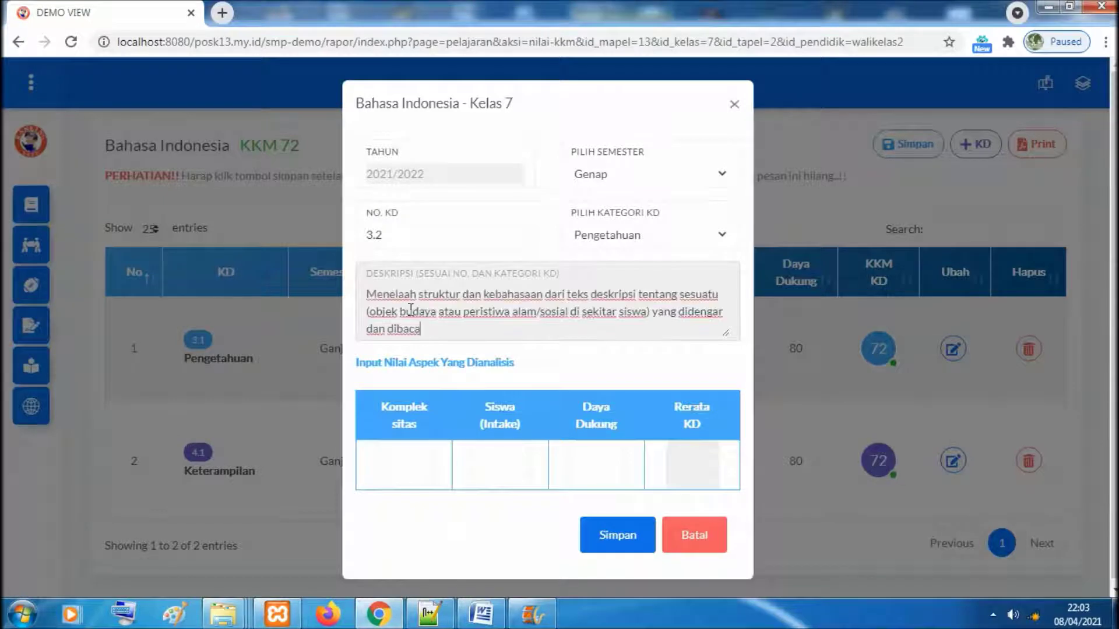
{"action": "left_click", "coordinate": [378, 296]}
{"action": "key", "text": "BackSpace"}
{"action": "type", "text": "m"}
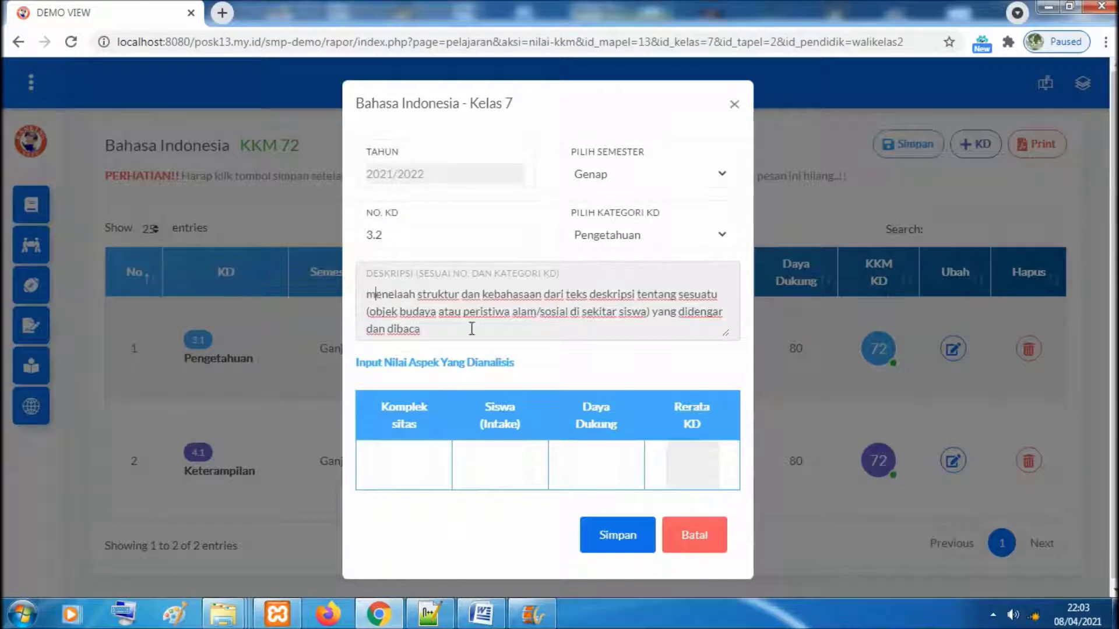
Score KD 3.2 with Kompleksitas 70, Intake 70, Daya Dukung 80 and save it
{"action": "left_click", "coordinate": [405, 469]}
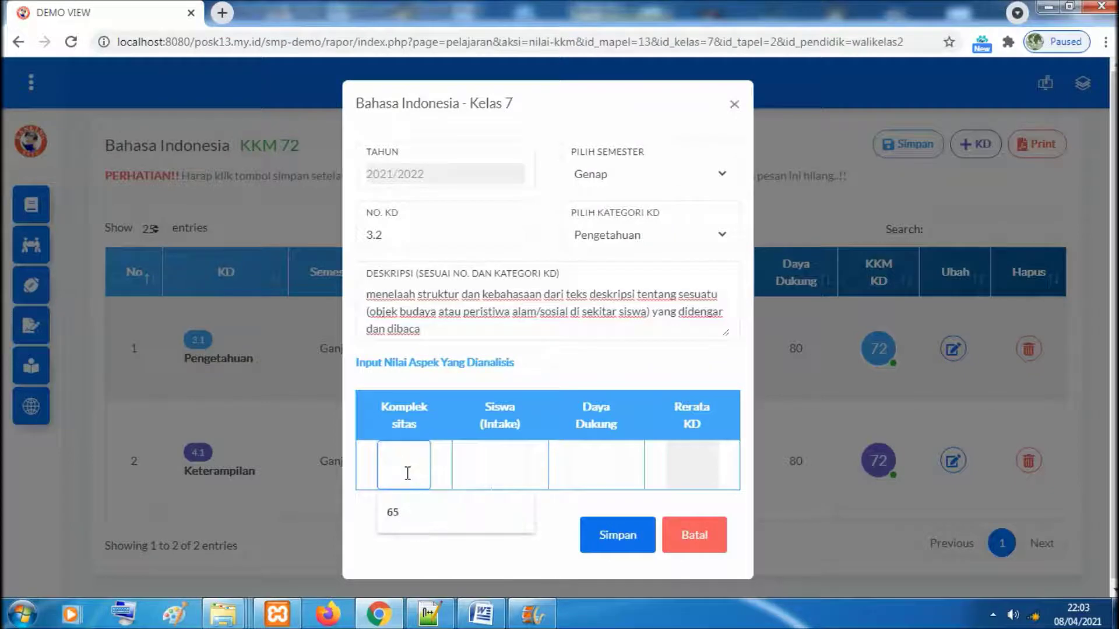
{"action": "type", "text": "70"}
{"action": "left_click", "coordinate": [493, 467]}
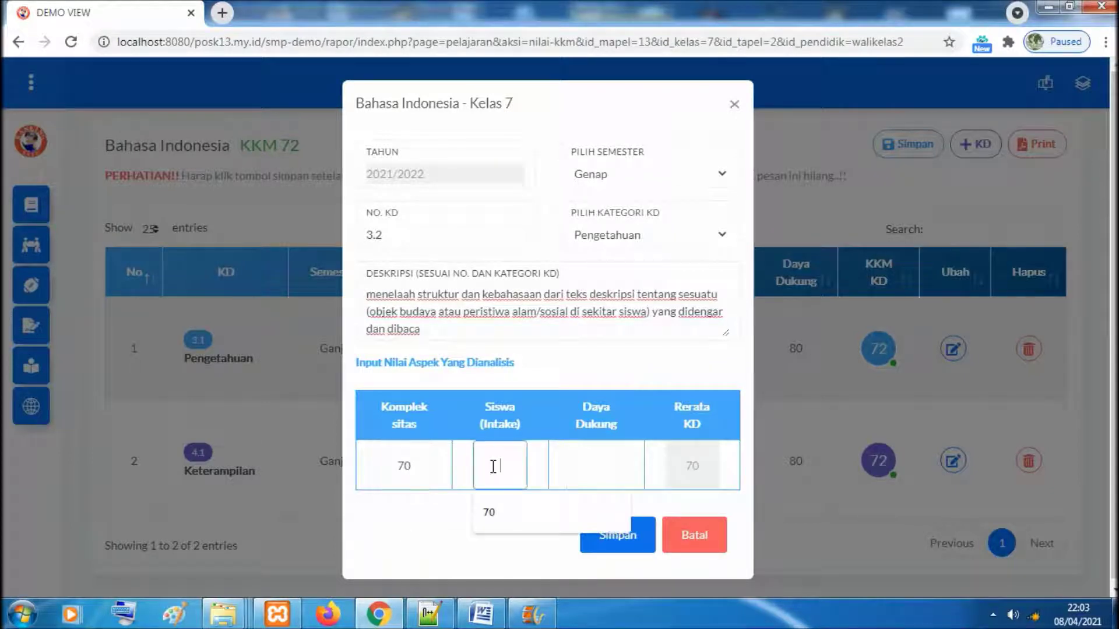
{"action": "type", "text": "70"}
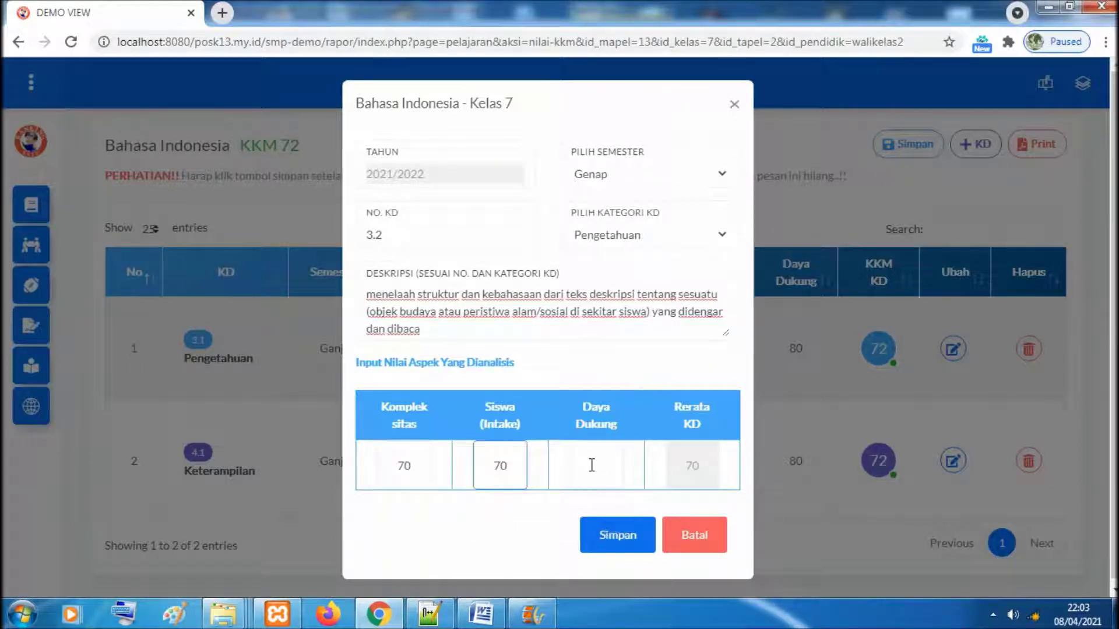
{"action": "left_click", "coordinate": [591, 465]}
{"action": "left_click", "coordinate": [588, 509]}
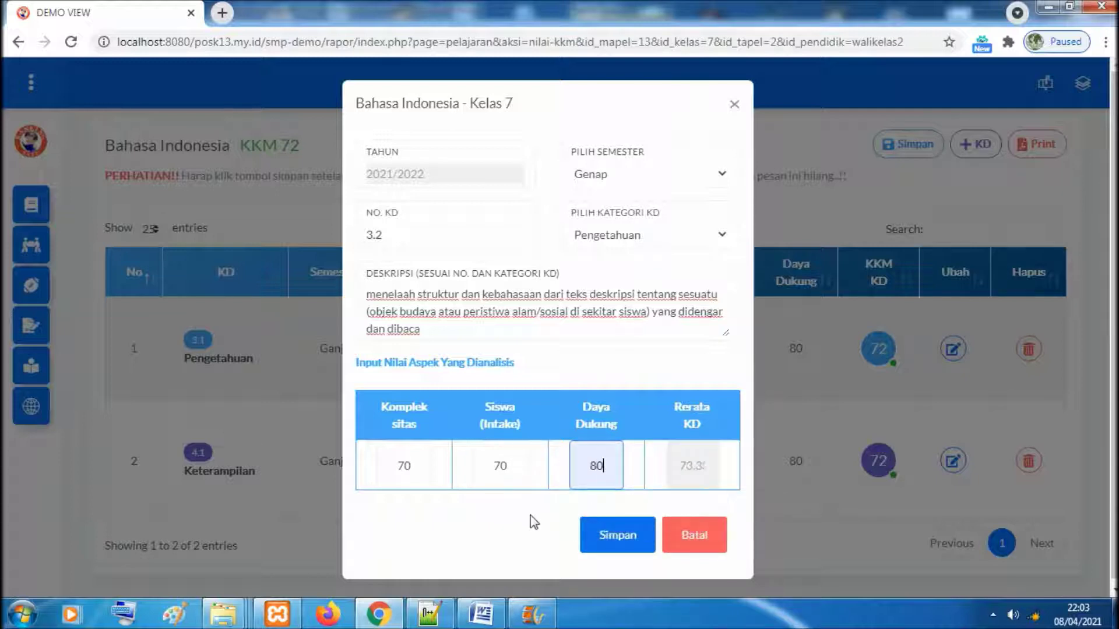
{"action": "left_click", "coordinate": [606, 536]}
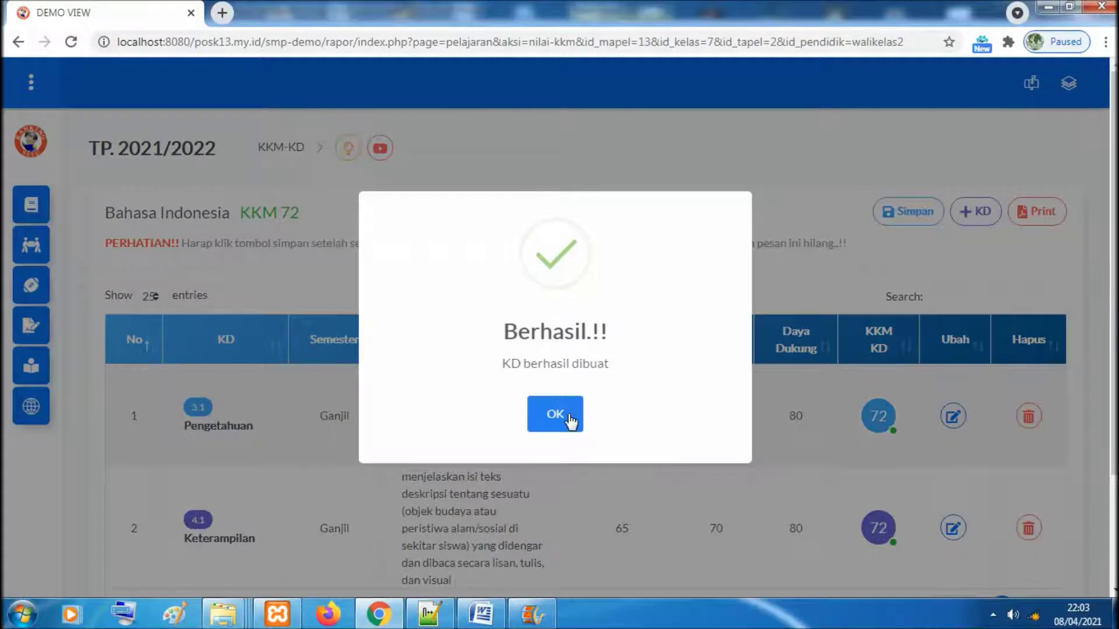
{"action": "left_click", "coordinate": [569, 416]}
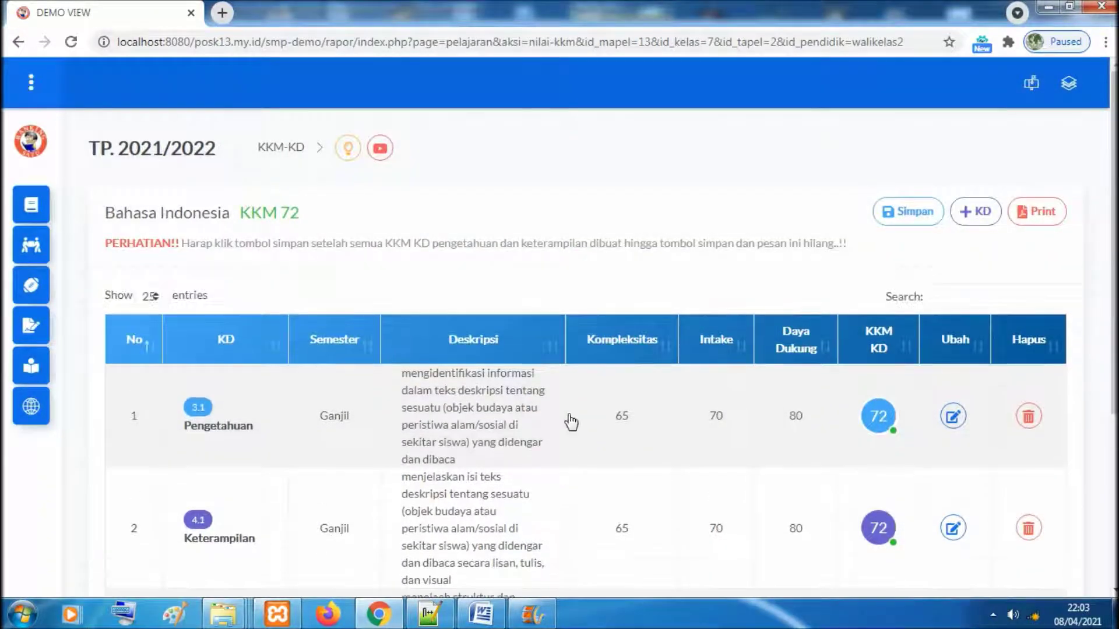
Start another KD set to Genap semester, Keterampilan category, number 4.2
{"action": "left_click", "coordinate": [979, 211]}
{"action": "left_click", "coordinate": [652, 182]}
{"action": "left_click", "coordinate": [635, 221]}
{"action": "left_click", "coordinate": [631, 235]}
{"action": "left_click", "coordinate": [629, 281]}
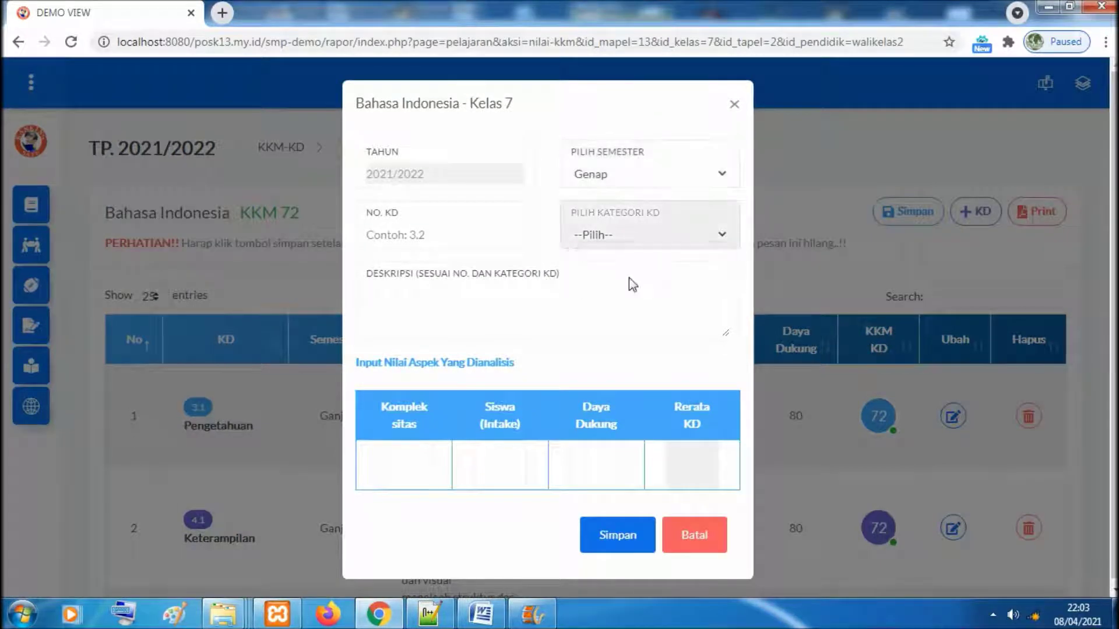
{"action": "left_click", "coordinate": [457, 236]}
{"action": "left_click", "coordinate": [432, 297]}
{"action": "key", "text": "BackSpace"}
{"action": "key", "text": "BackSpace"}
{"action": "type", "text": ".2"}
Paste competency 4.2's text from the Word list as the description, lowercasing the initial M
{"action": "left_click", "coordinate": [431, 304]}
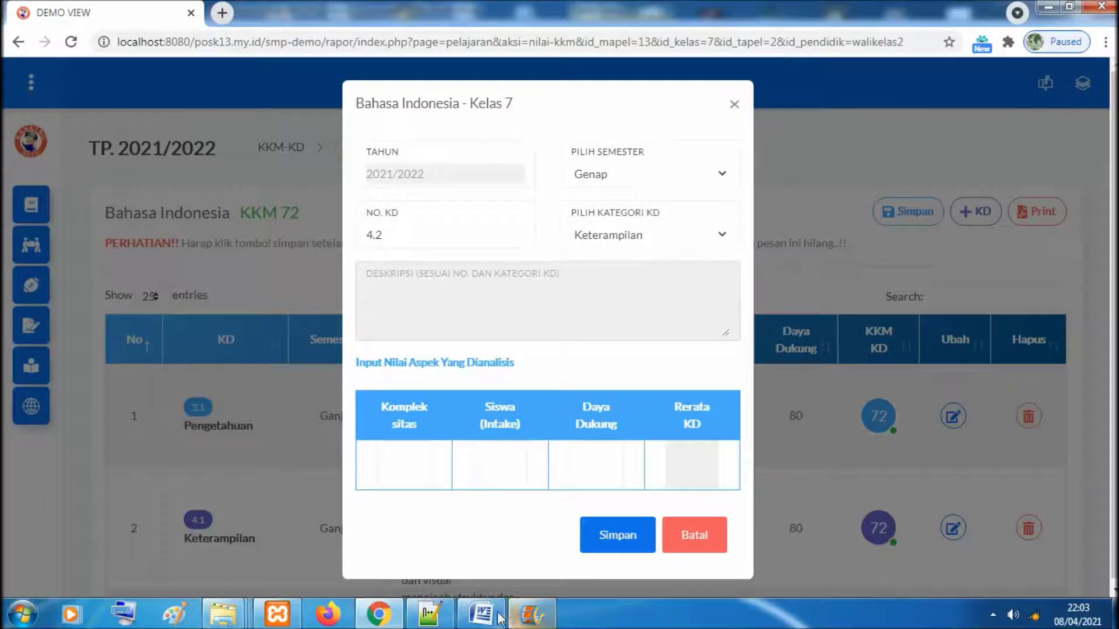
{"action": "left_click", "coordinate": [481, 614]}
{"action": "left_click_drag", "start_coordinate": [553, 243], "coordinate": [653, 300]}
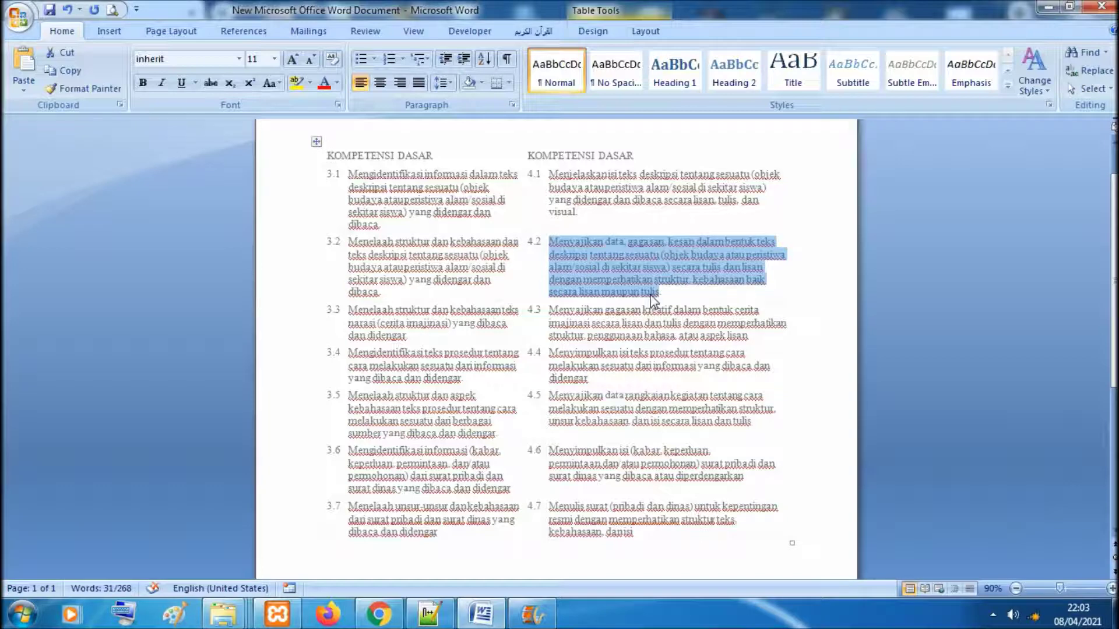
{"action": "left_click", "coordinate": [379, 613]}
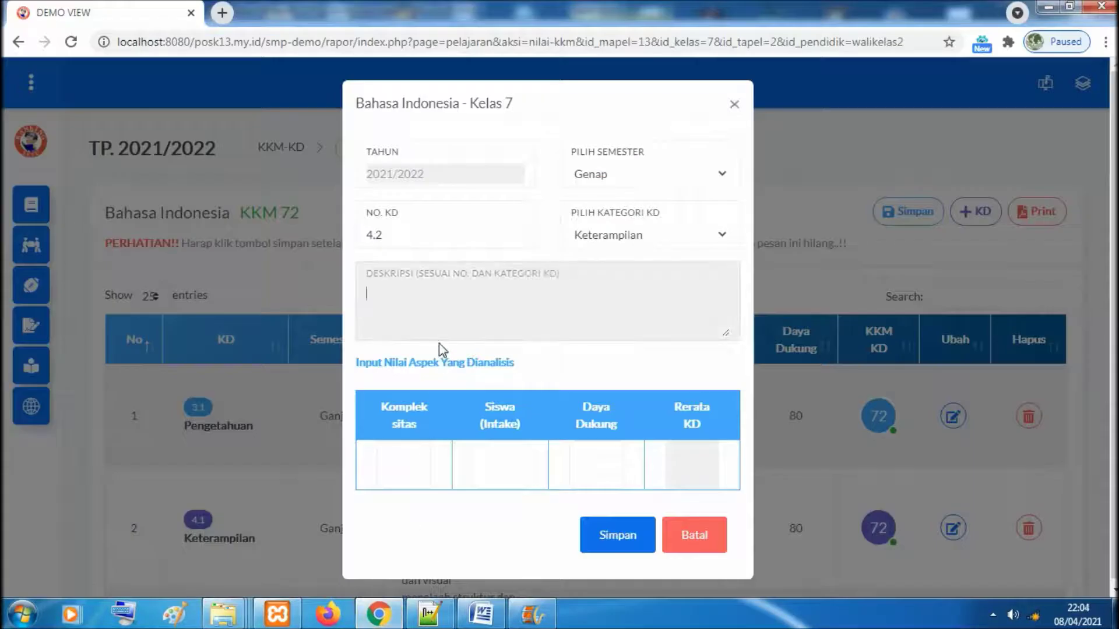
{"action": "key", "text": "ctrl+v"}
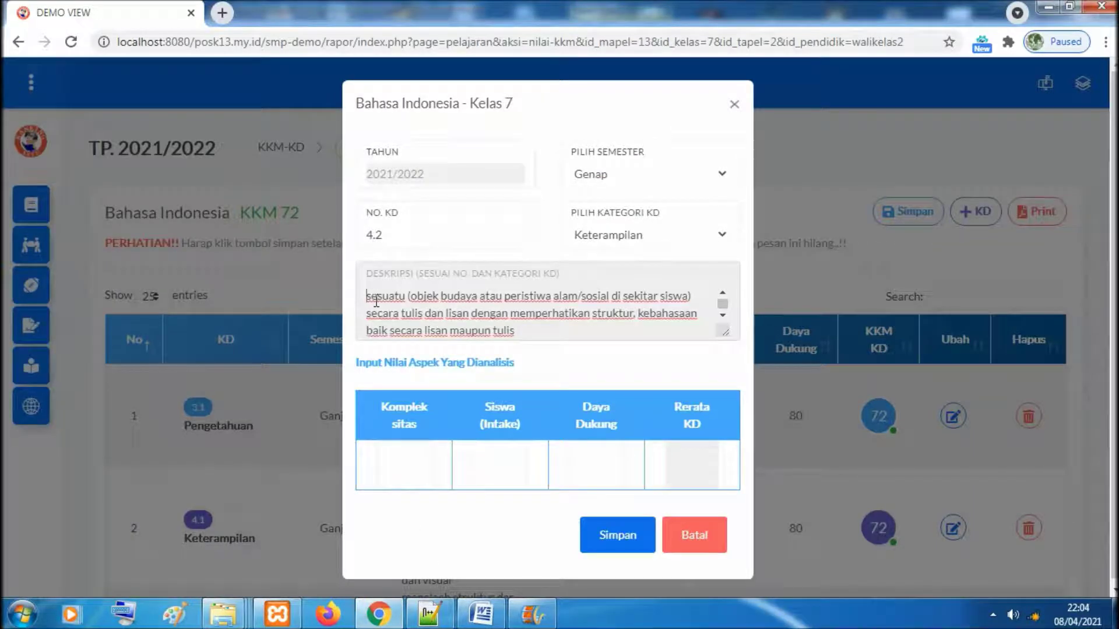
{"action": "scroll", "coordinate": [376, 302], "scroll_direction": "up", "scroll_amount": 1}
{"action": "left_click_drag", "start_coordinate": [376, 301], "coordinate": [376, 301]}
{"action": "type", "text": "m"}
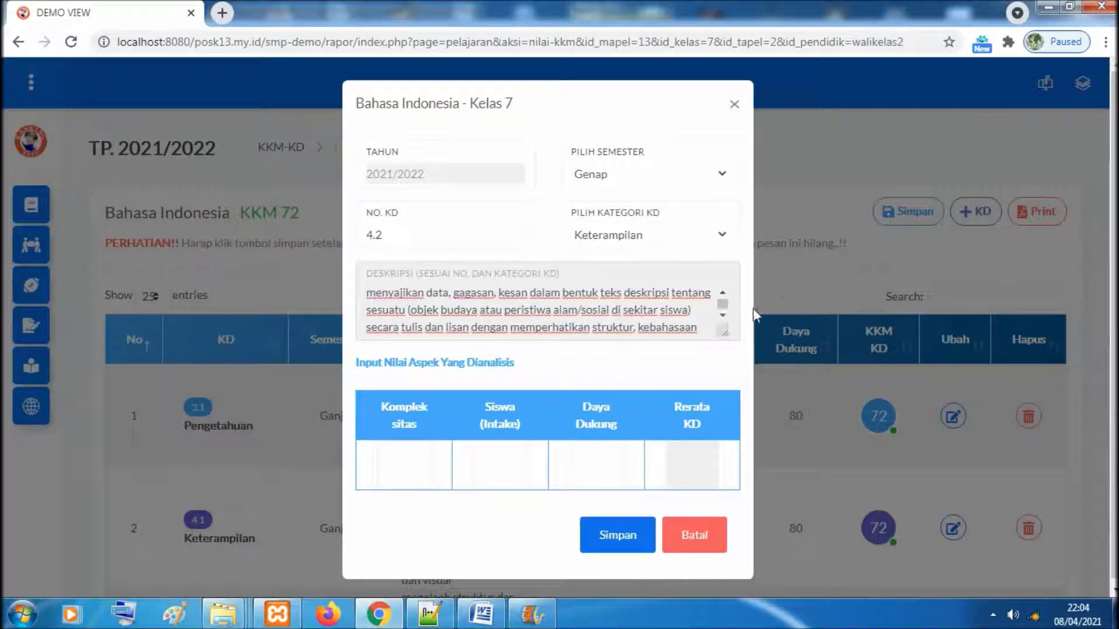
{"action": "left_click", "coordinate": [722, 314]}
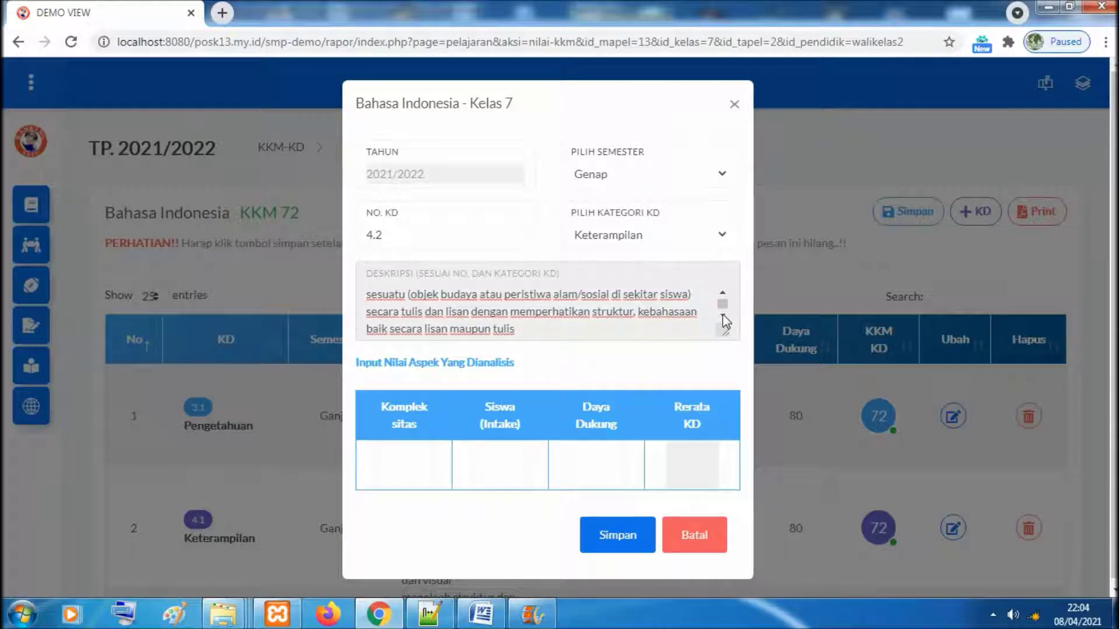
Score KD 4.2 with Kompleksitas 65, Intake 65, Daya Dukung 70 and save it
{"action": "left_click", "coordinate": [417, 470]}
{"action": "left_click", "coordinate": [407, 509]}
{"action": "left_click", "coordinate": [505, 460]}
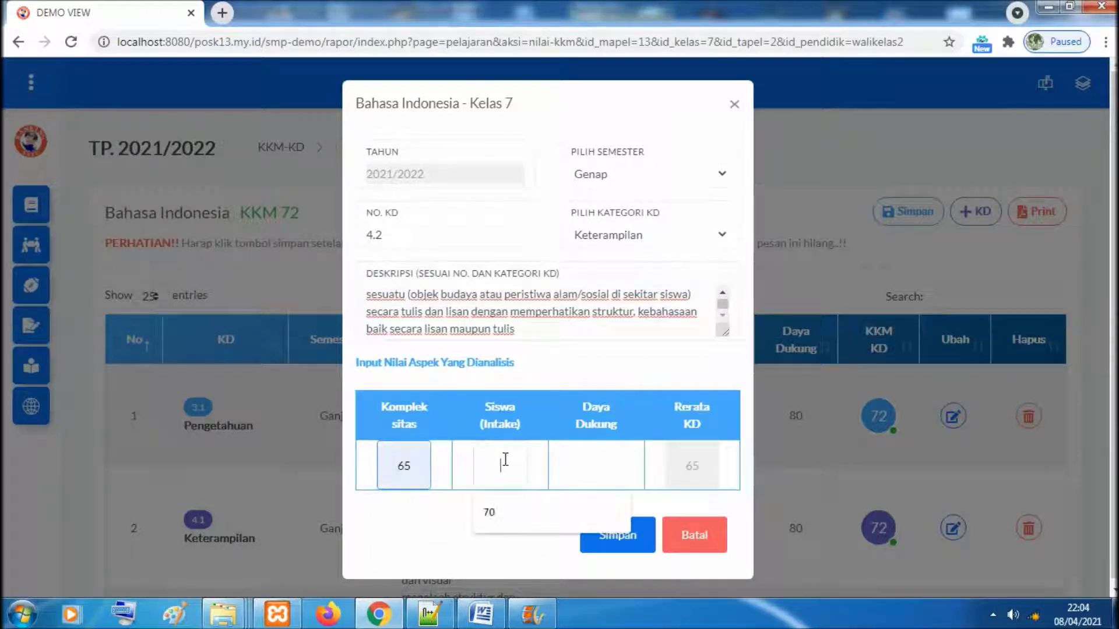
{"action": "type", "text": "65"}
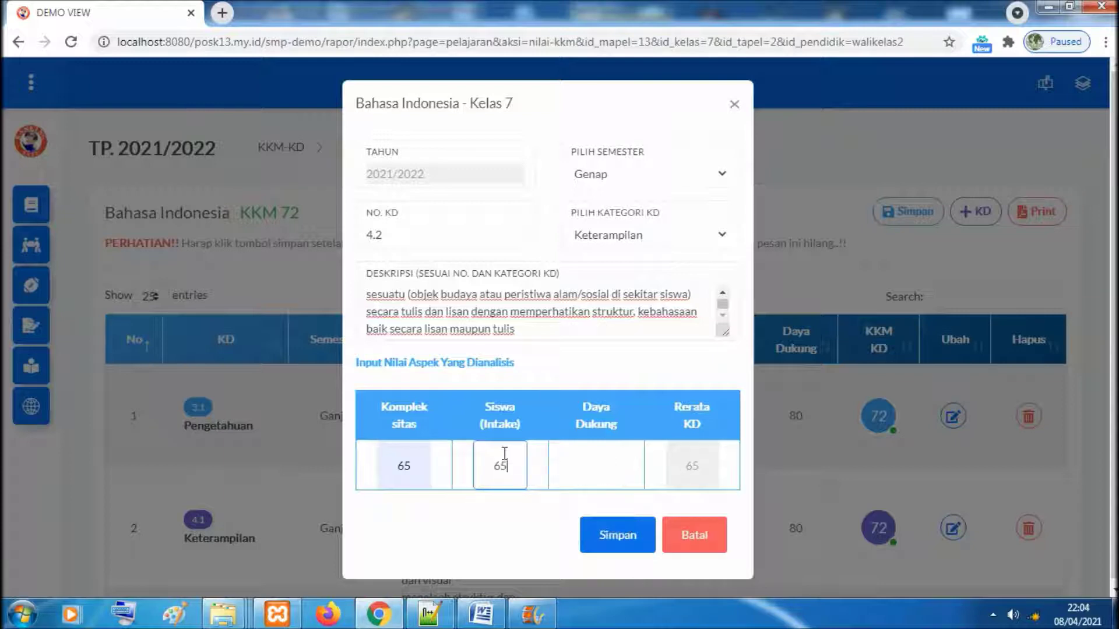
{"action": "left_click", "coordinate": [587, 458]}
{"action": "type", "text": "79"}
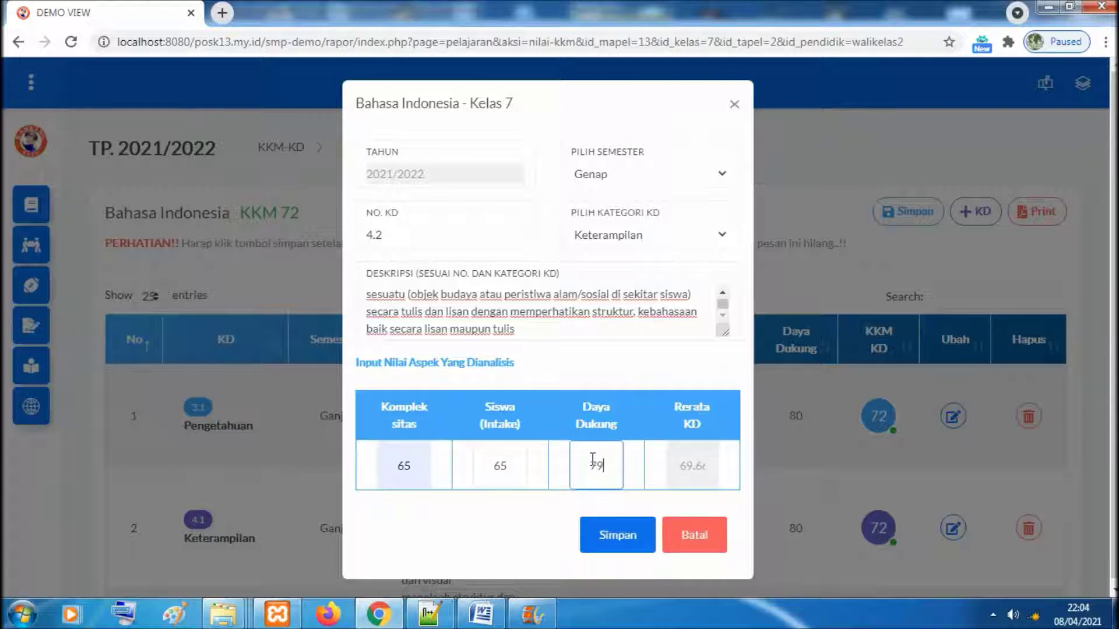
{"action": "type", "text": "0"}
{"action": "left_click", "coordinate": [631, 532]}
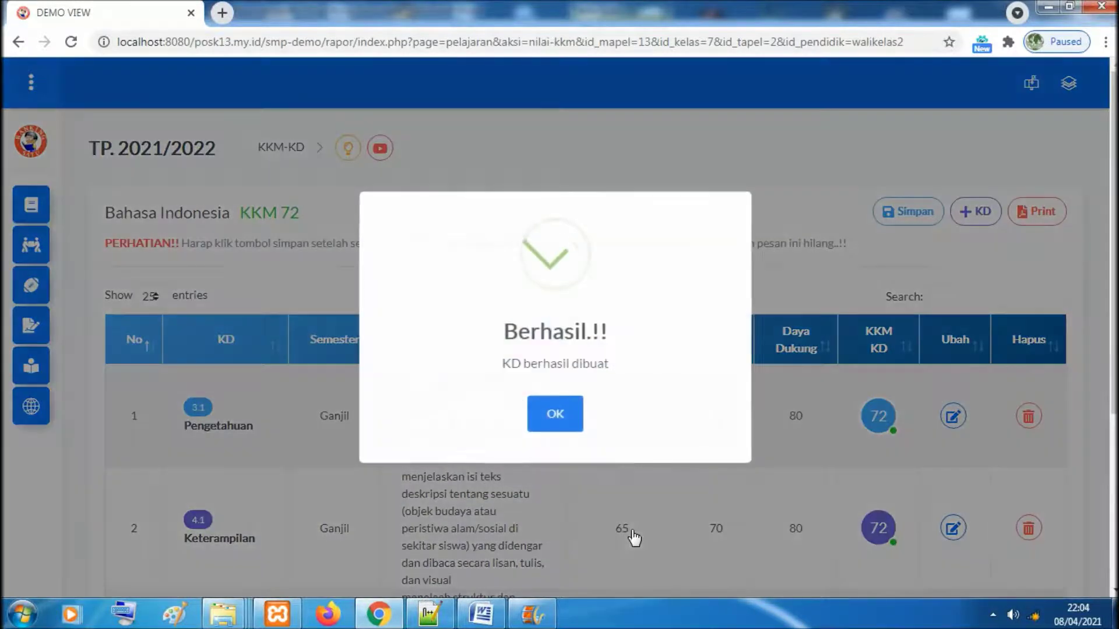
{"action": "left_click", "coordinate": [574, 412]}
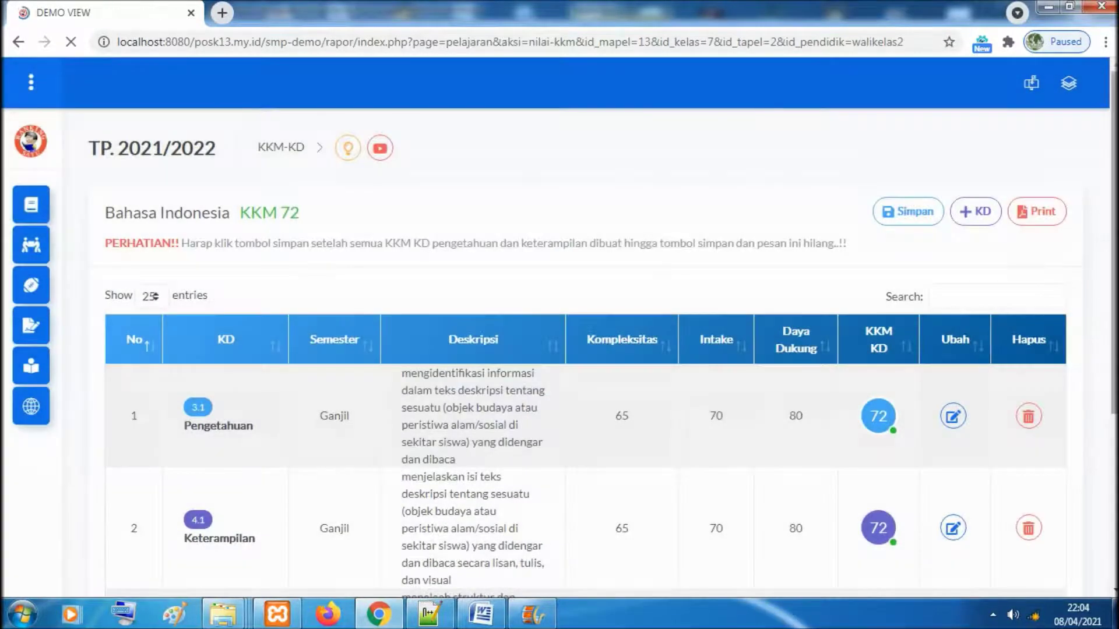
Review KD rows 3.1, 4.1, 3.2 and 4.2, then save Bahasa Indonesia's KKM of 71
{"action": "scroll", "coordinate": [583, 350], "scroll_direction": "down", "scroll_amount": 3}
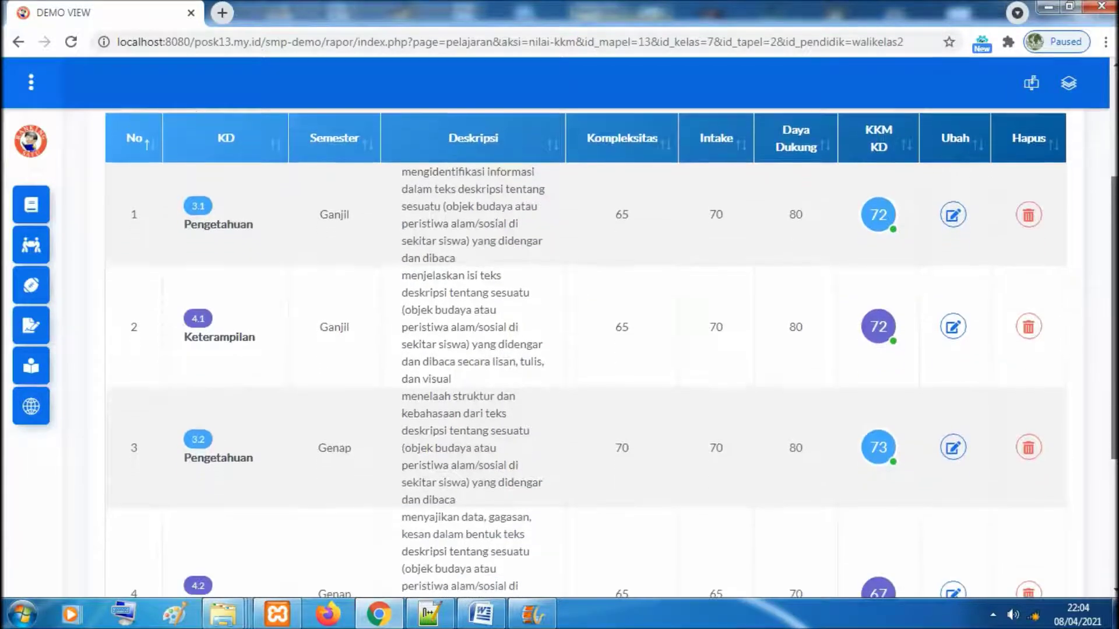
{"action": "scroll", "coordinate": [583, 350], "scroll_direction": "down", "scroll_amount": 2}
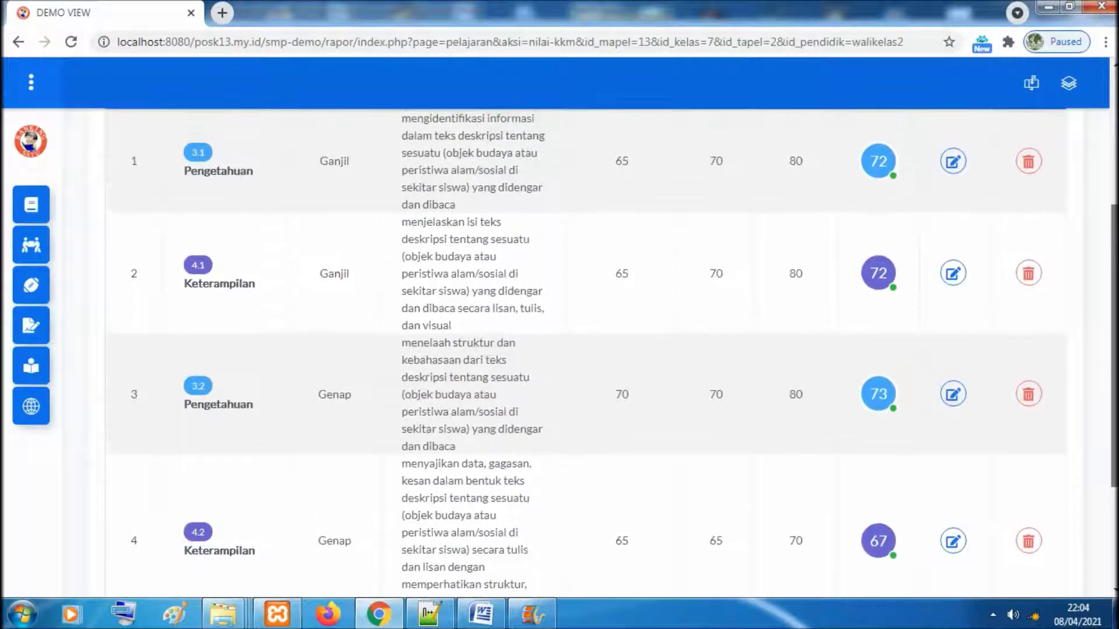
{"action": "scroll", "coordinate": [582, 349], "scroll_direction": "up", "scroll_amount": 3}
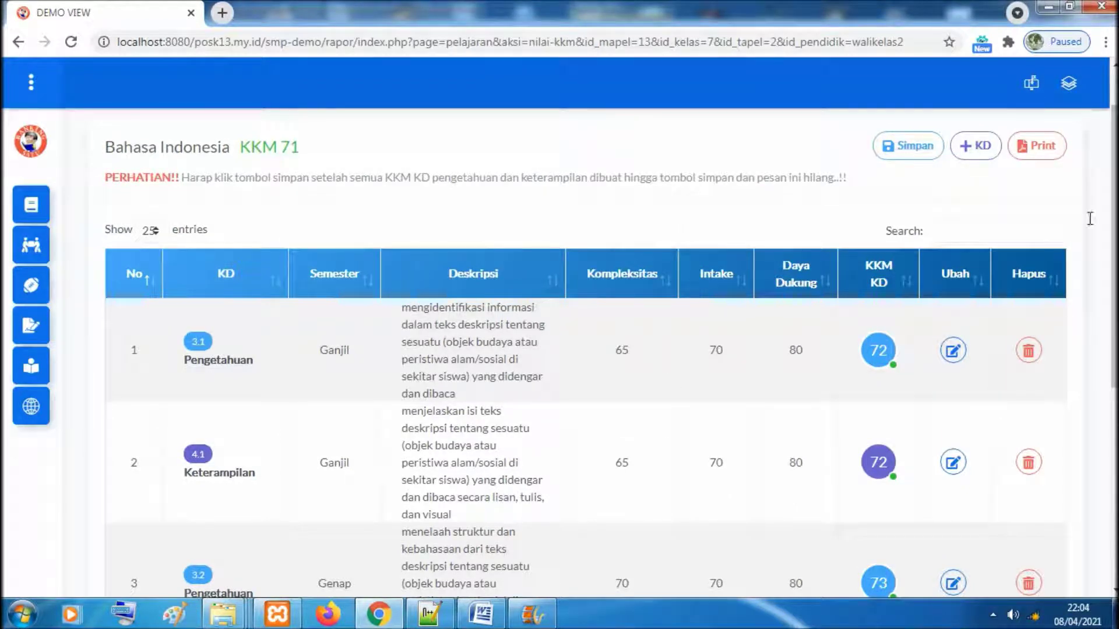
{"action": "scroll", "coordinate": [1003, 239], "scroll_direction": "up", "scroll_amount": 1}
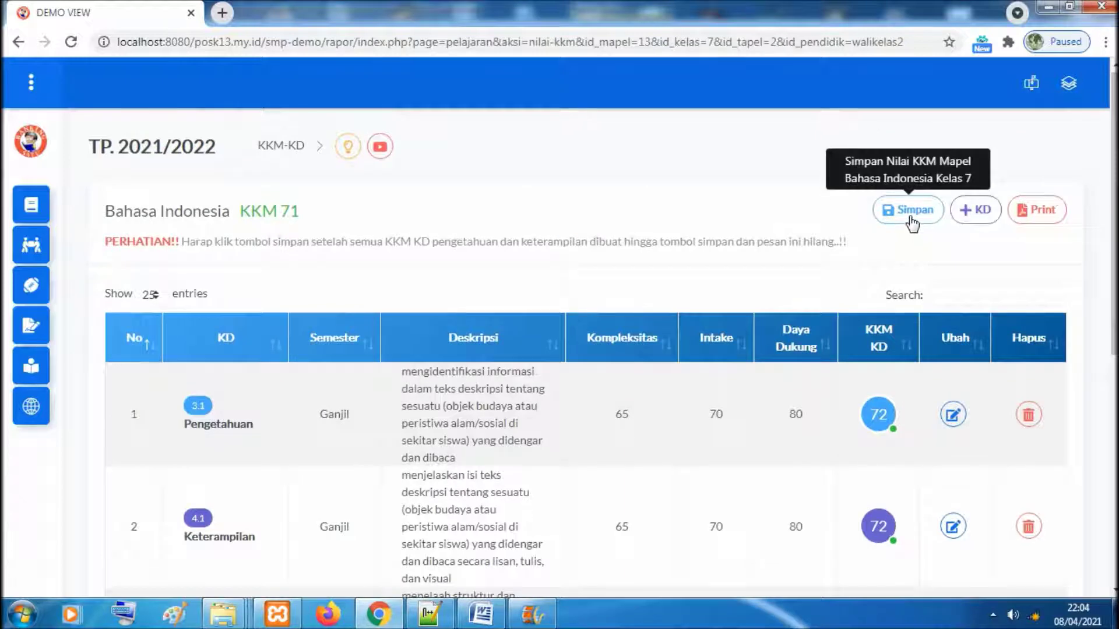
{"action": "left_click", "coordinate": [912, 221]}
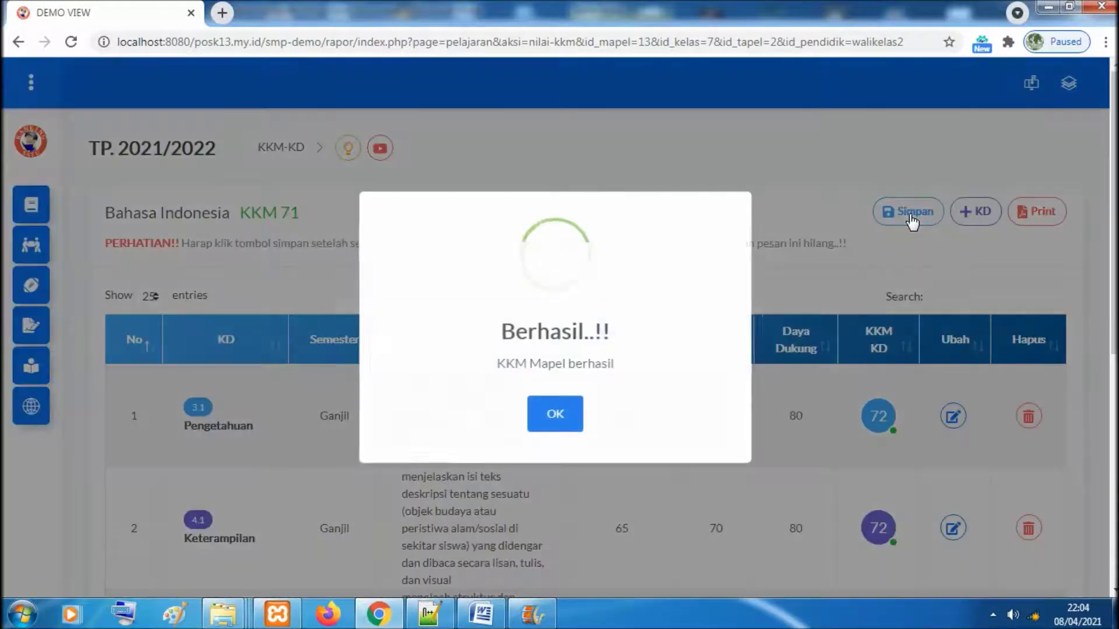
{"action": "left_click", "coordinate": [573, 423]}
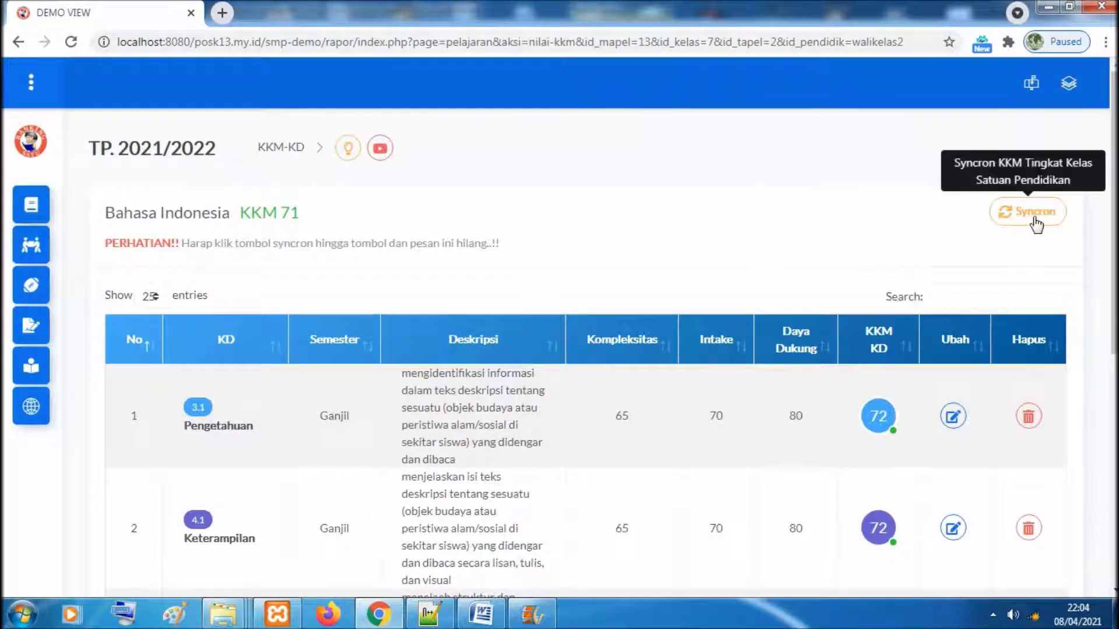
Sync the Bahasa Indonesia KKM of 71 to class 7 and confirm the warning is gone
{"action": "left_click", "coordinate": [1030, 219]}
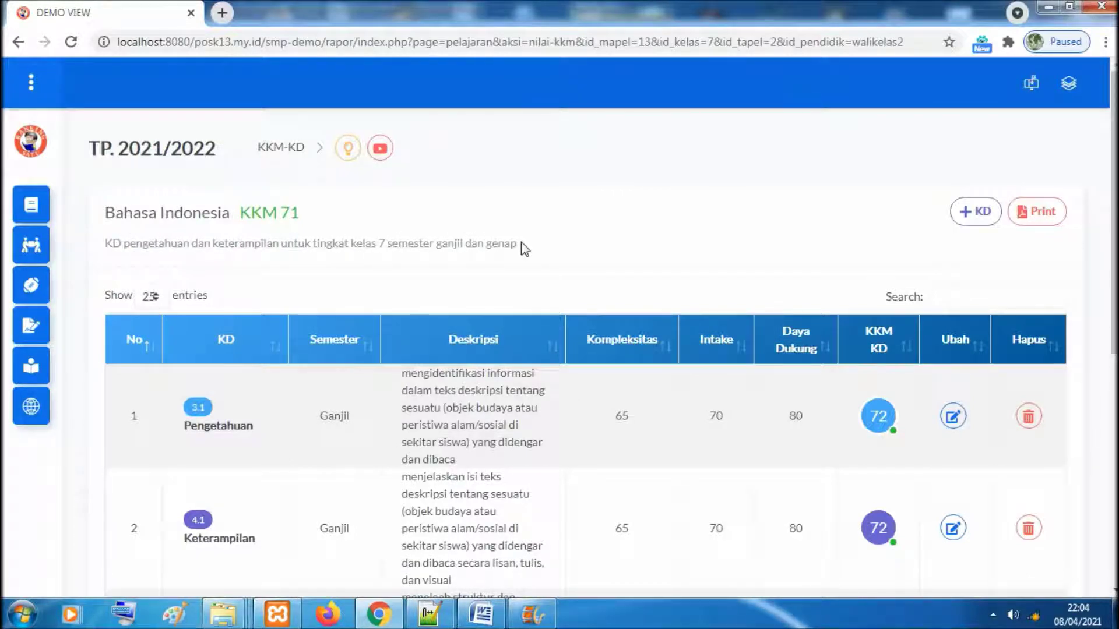
{"action": "scroll", "coordinate": [815, 232], "scroll_direction": "down", "scroll_amount": 1}
{"action": "scroll", "coordinate": [932, 224], "scroll_direction": "up", "scroll_amount": 1}
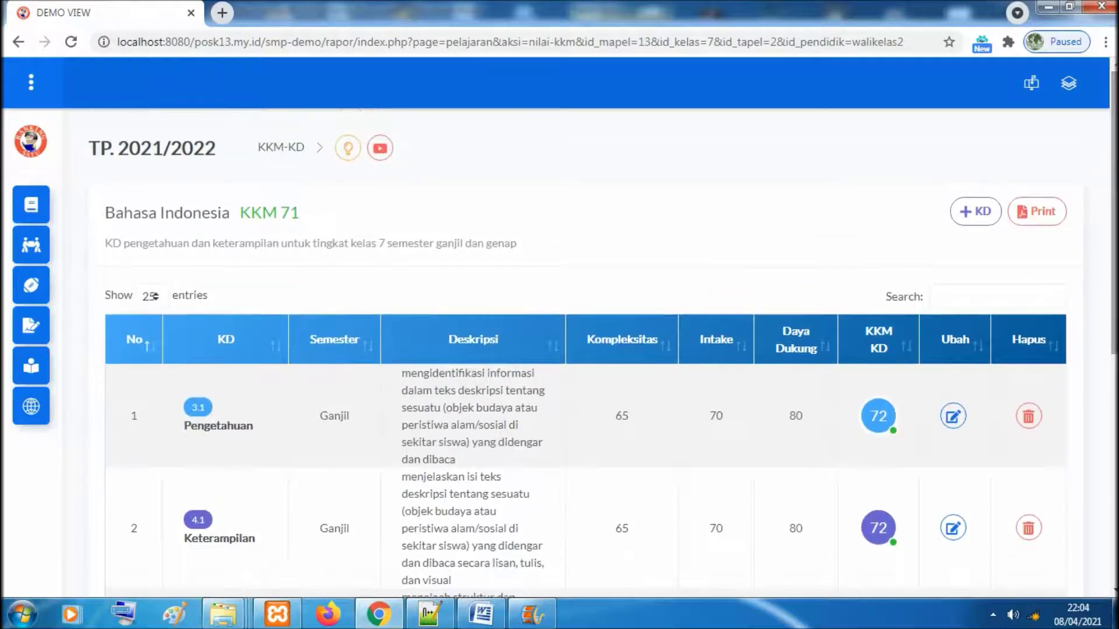
{"action": "left_click", "coordinate": [1041, 212]}
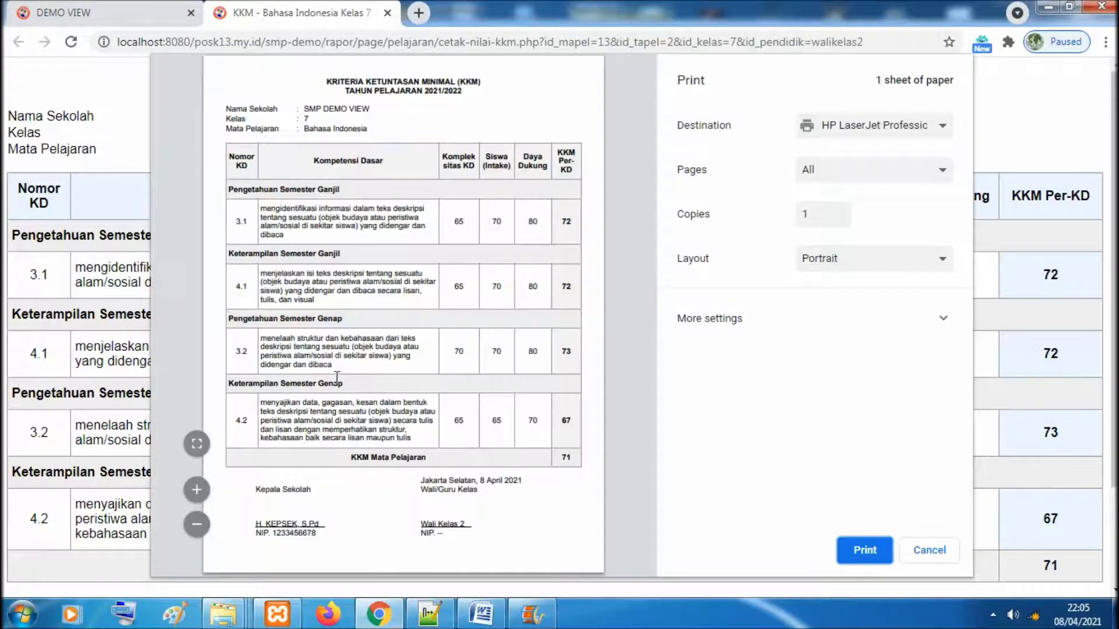
{"action": "left_click", "coordinate": [196, 444]}
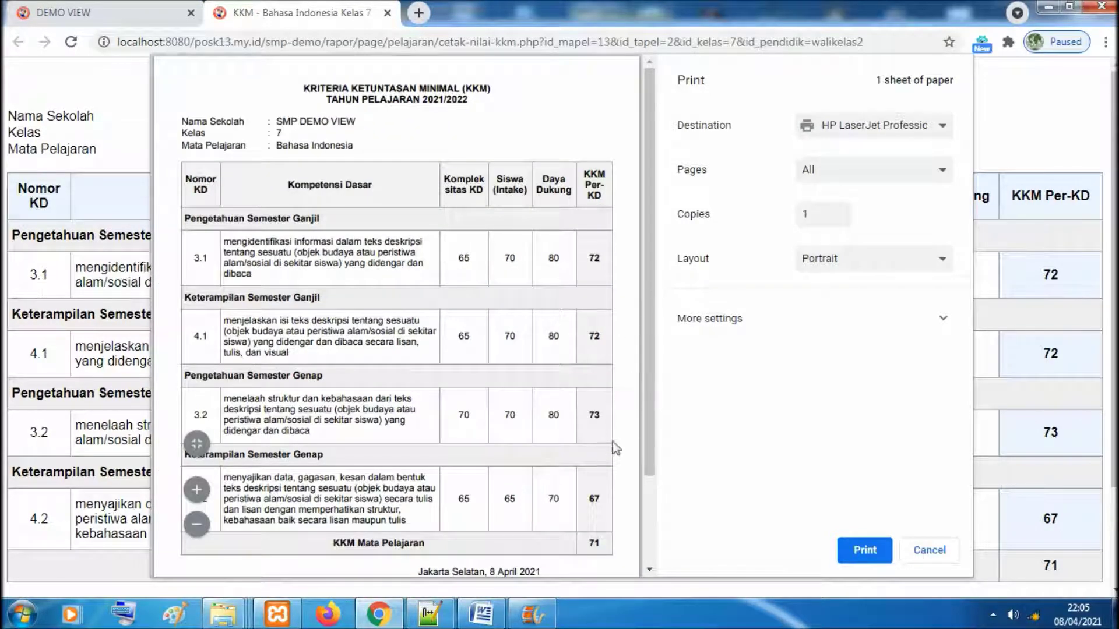
{"action": "left_click_drag", "start_coordinate": [647, 413], "coordinate": [645, 498]}
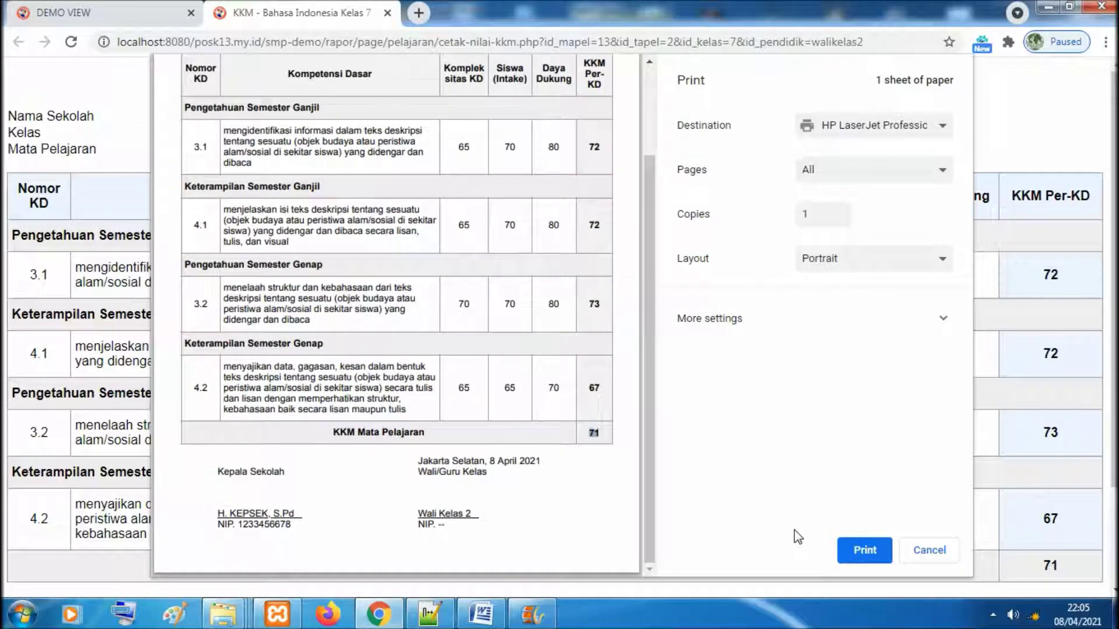
{"action": "left_click", "coordinate": [387, 12]}
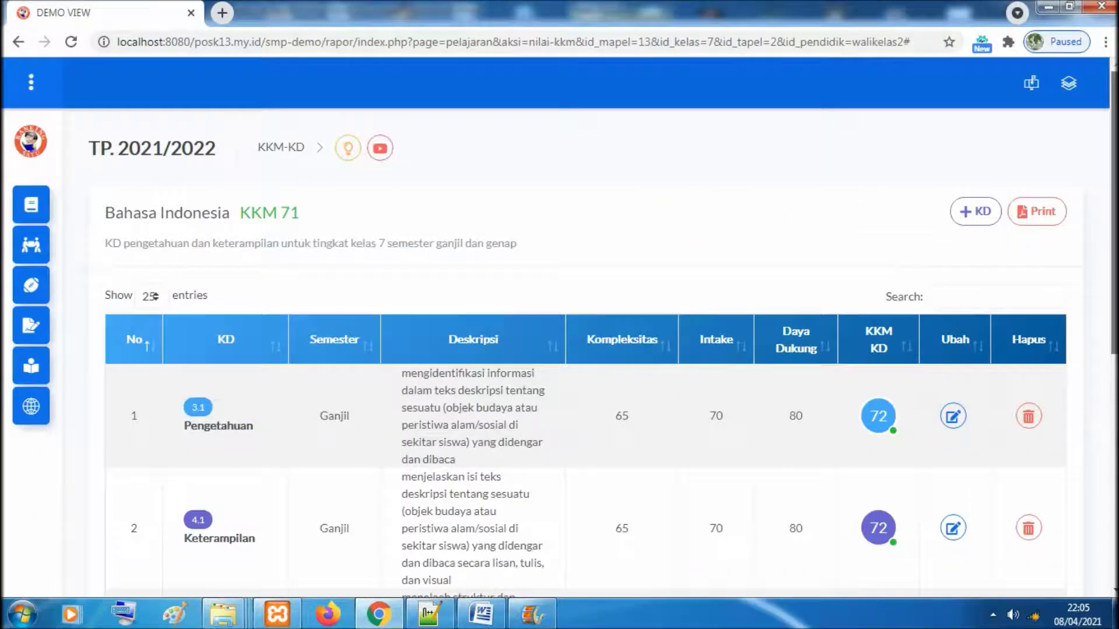
{"action": "scroll", "coordinate": [639, 391], "scroll_direction": "down", "scroll_amount": 7}
{"action": "left_click_drag", "start_coordinate": [1113, 282], "coordinate": [1114, 188]}
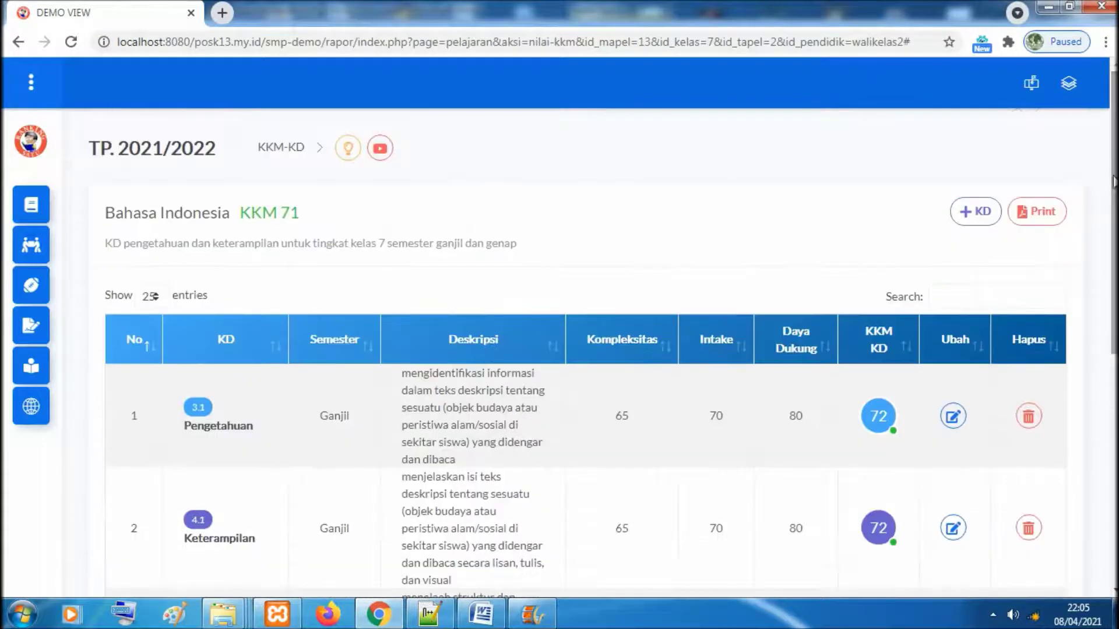
{"action": "left_click_drag", "start_coordinate": [240, 213], "coordinate": [309, 215]}
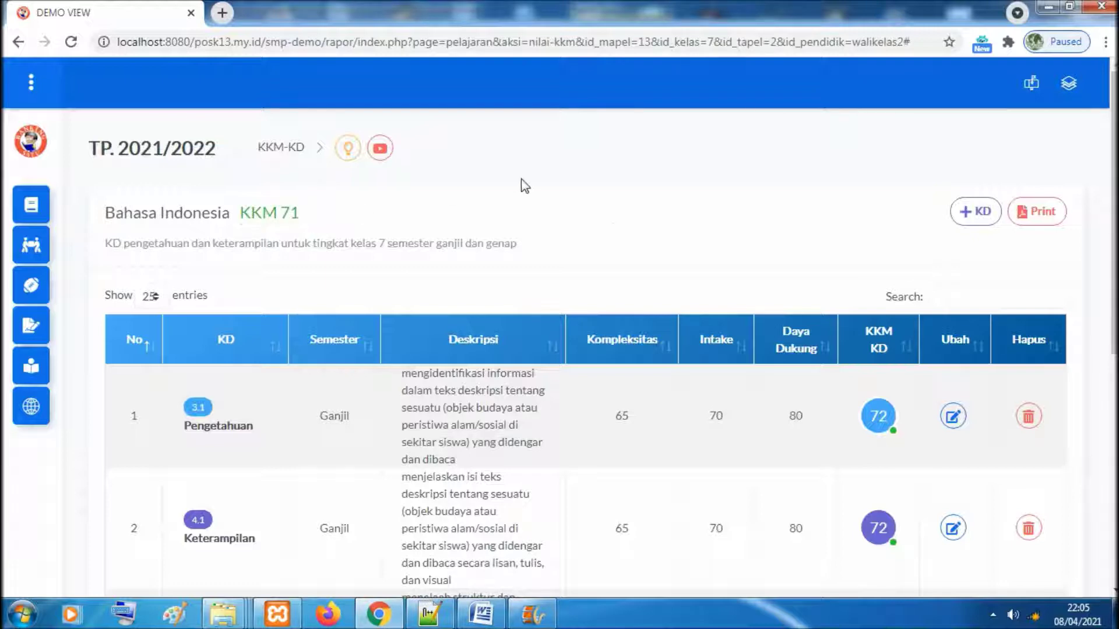
{"action": "left_click", "coordinate": [31, 84]}
Open the KKM overview and highlight class 7's KKM 71 and Bahasa Indonesia's 71
{"action": "left_click", "coordinate": [35, 82]}
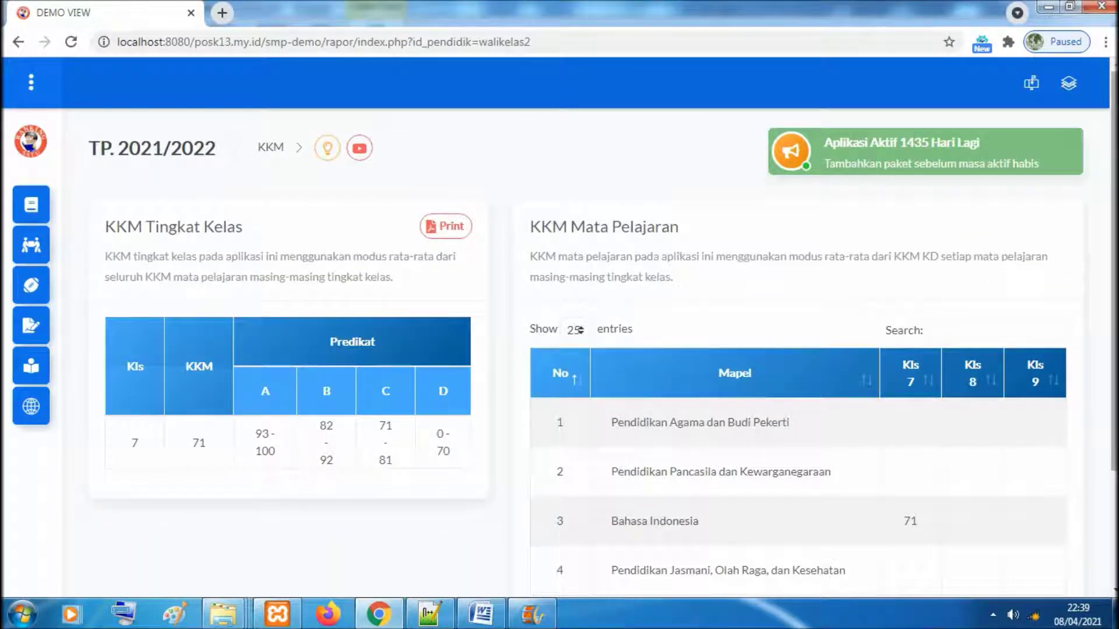
{"action": "scroll", "coordinate": [315, 358], "scroll_direction": "down", "scroll_amount": 2}
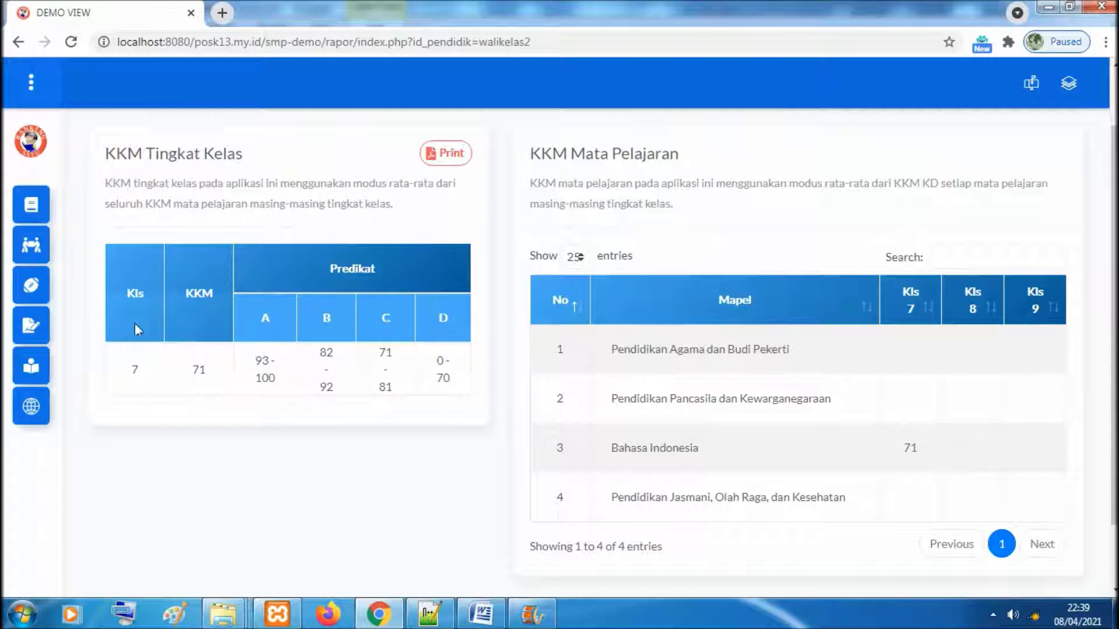
{"action": "double_click", "coordinate": [212, 363]}
{"action": "left_click", "coordinate": [215, 377]}
{"action": "left_click_drag", "start_coordinate": [912, 448], "coordinate": [919, 448]}
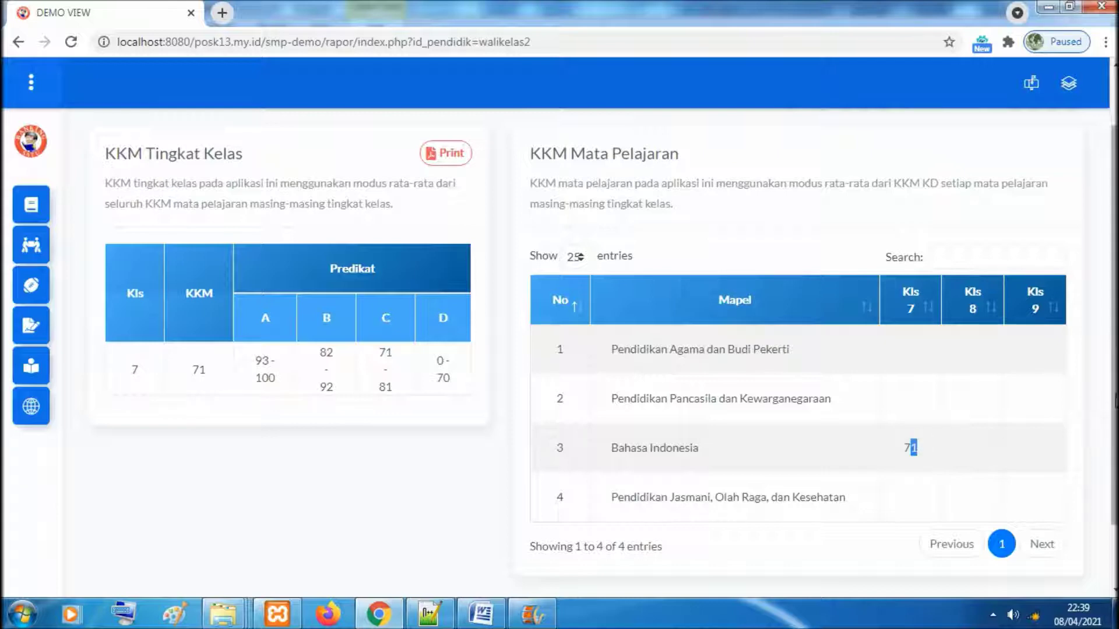
{"action": "scroll", "coordinate": [559, 347], "scroll_direction": "down", "scroll_amount": 1}
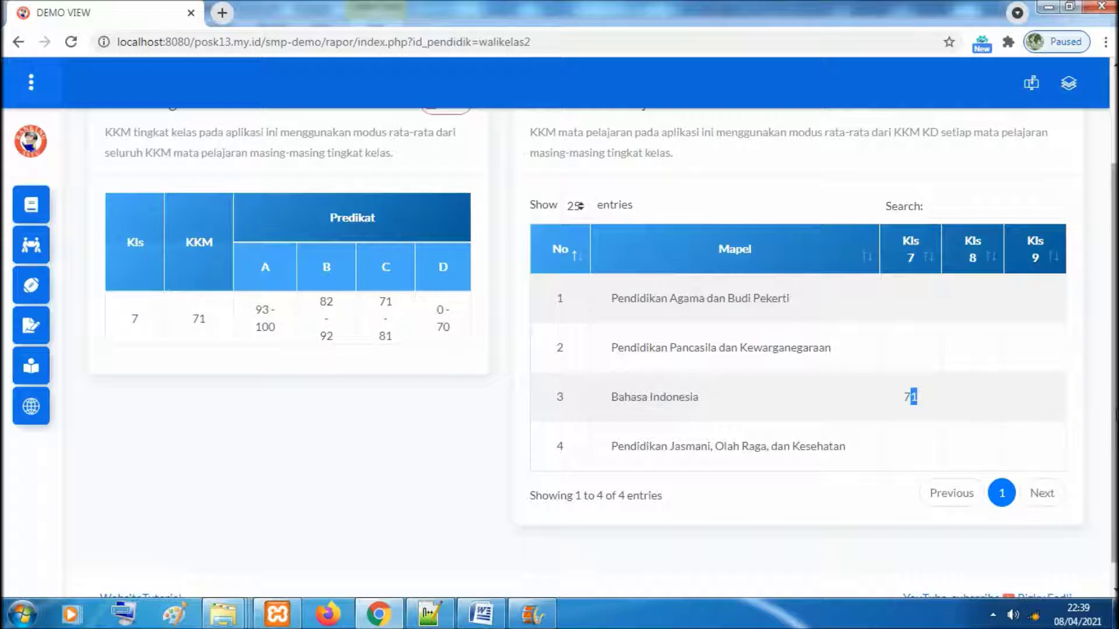
{"action": "scroll", "coordinate": [921, 448], "scroll_direction": "up", "scroll_amount": 2}
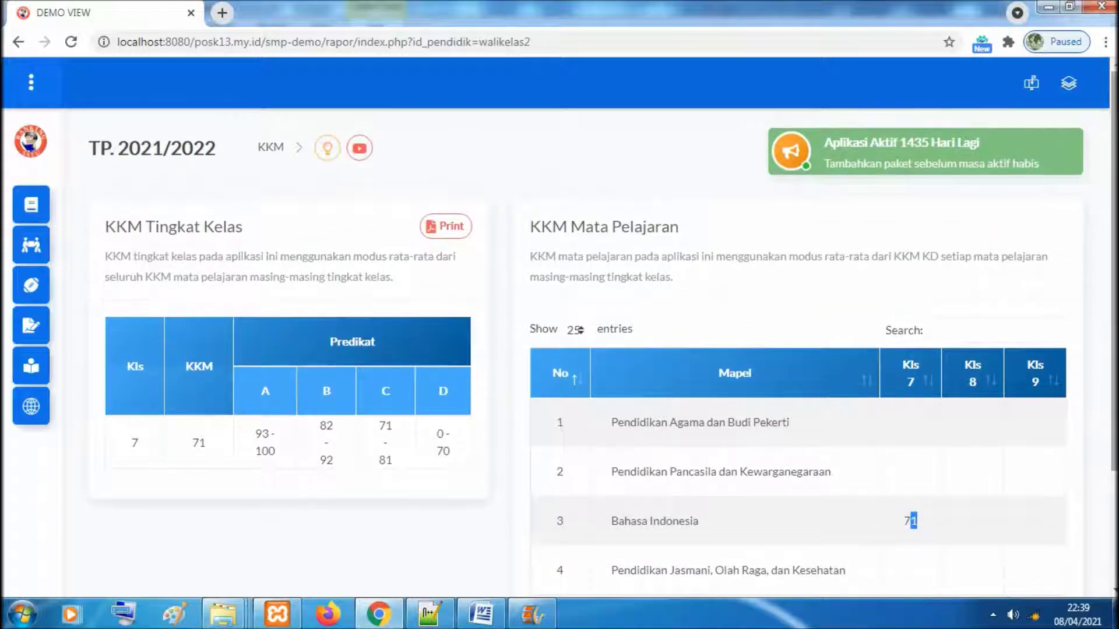
Go to the Mata Pelajaran list for class 7-B and dismiss the Windows colour-scheme prompt
{"action": "left_click", "coordinate": [50, 217]}
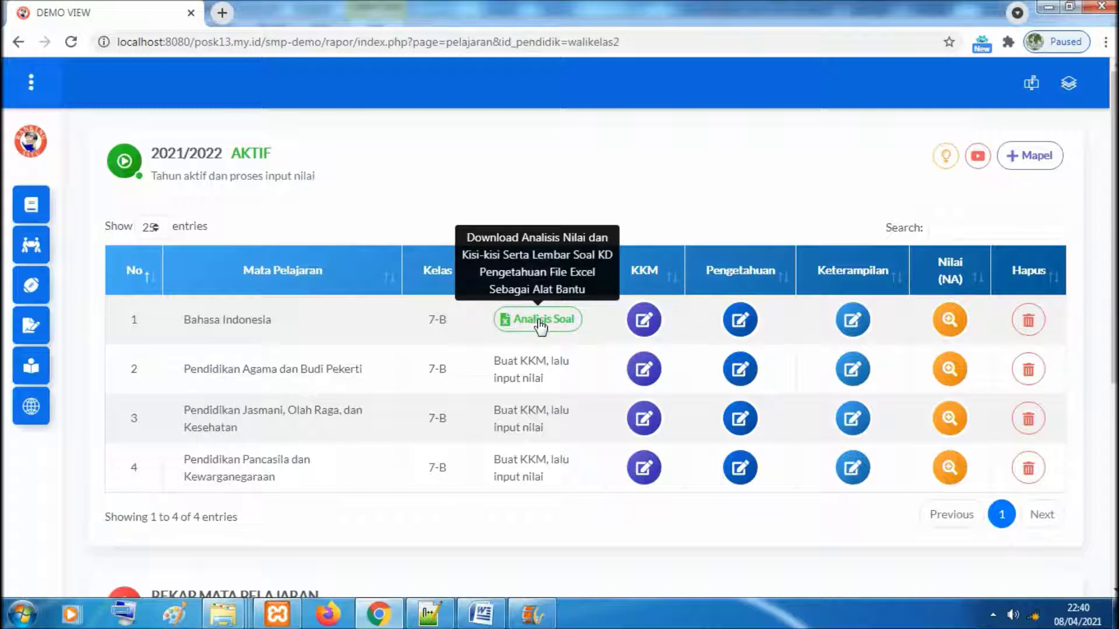
{"action": "left_click_drag", "start_coordinate": [498, 361], "coordinate": [548, 384]}
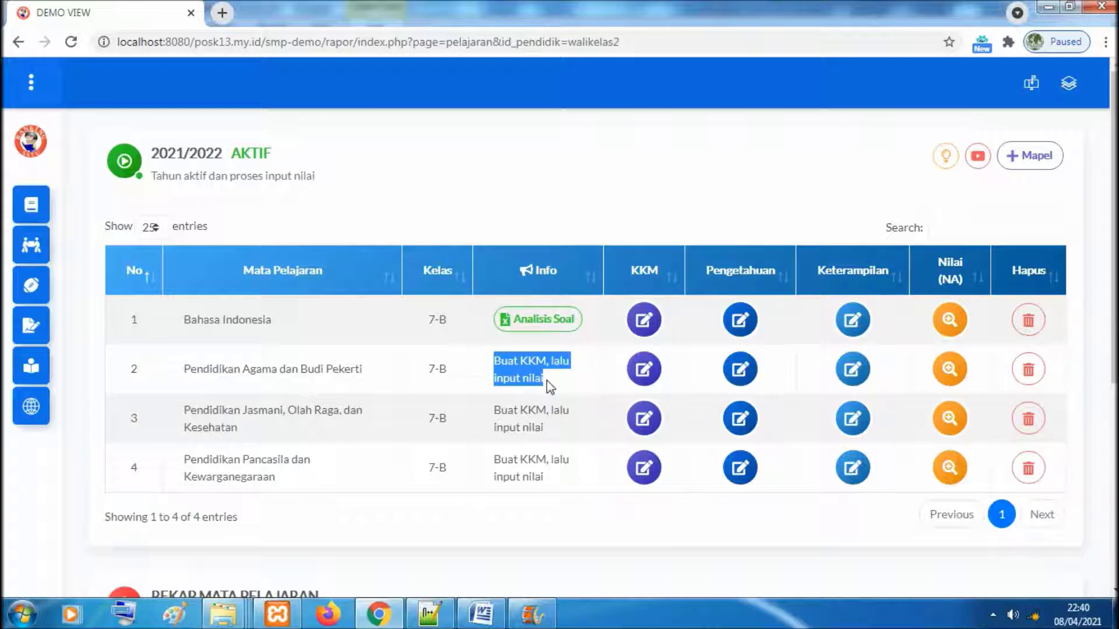
{"action": "left_click", "coordinate": [565, 366]}
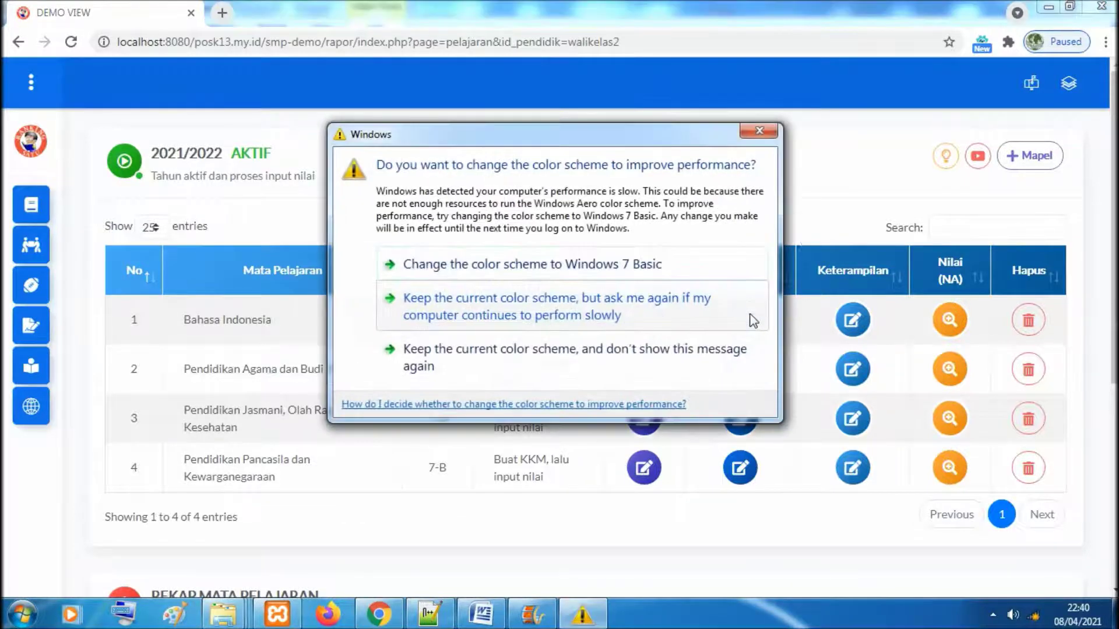
{"action": "left_click", "coordinate": [751, 131]}
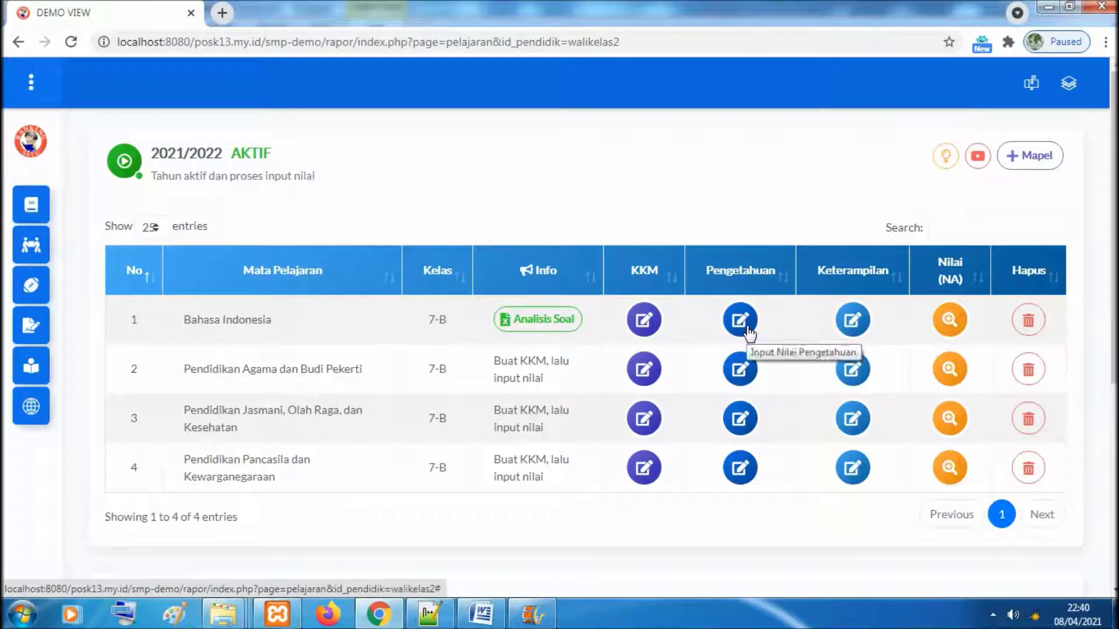
Open Bahasa Indonesia's Pengetahuan grades for Semester Ganjil and acknowledge the Lanjut! alert
{"action": "left_click", "coordinate": [741, 322]}
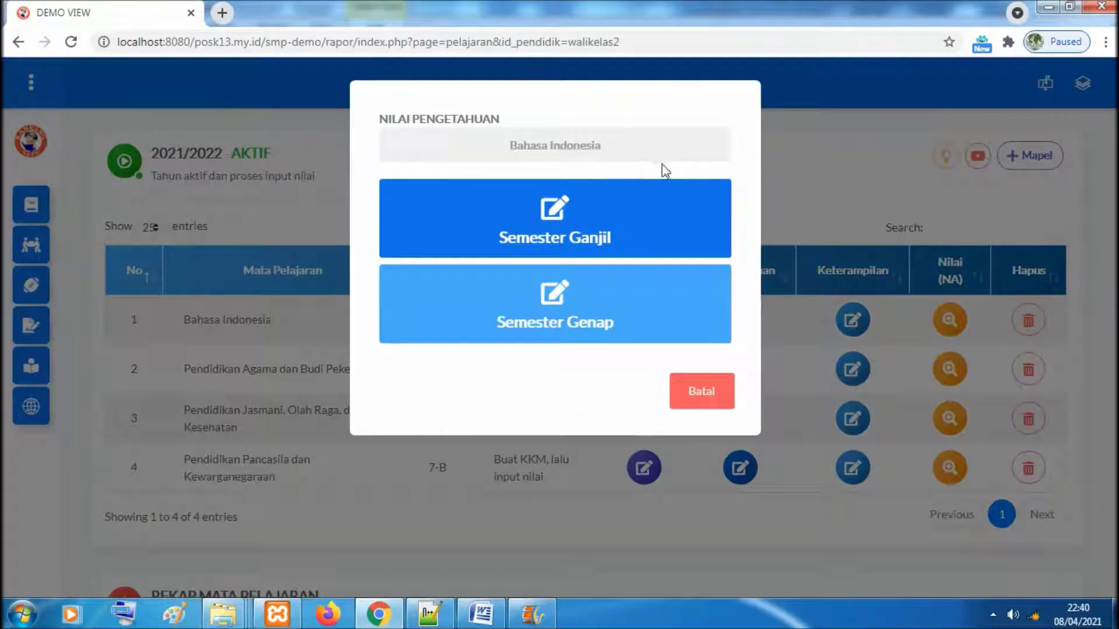
{"action": "left_click", "coordinate": [717, 396]}
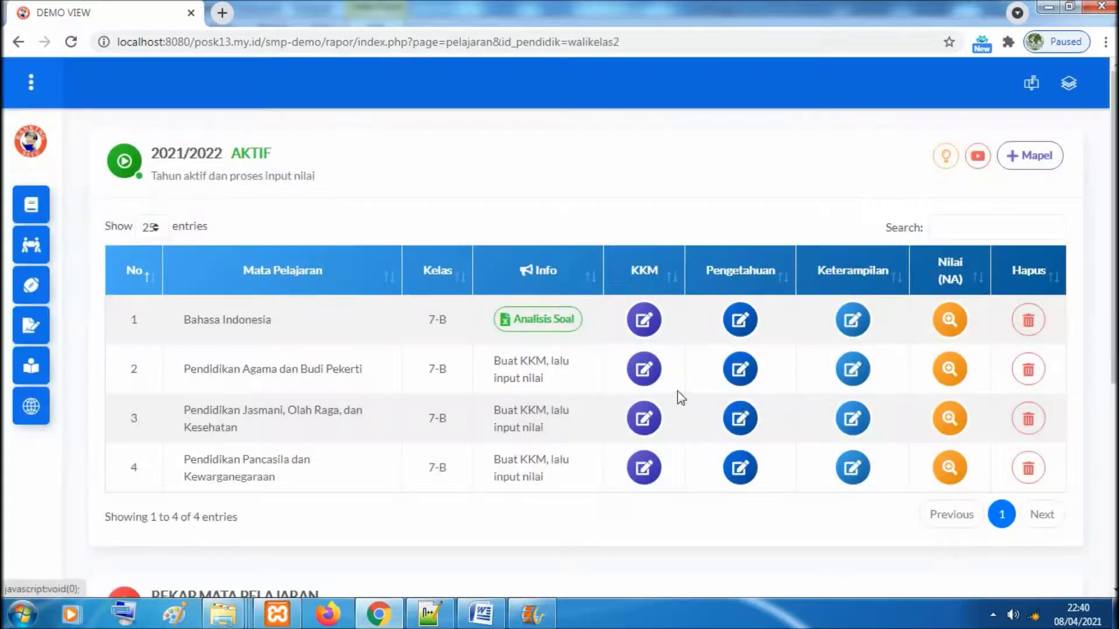
{"action": "left_click", "coordinate": [740, 375]}
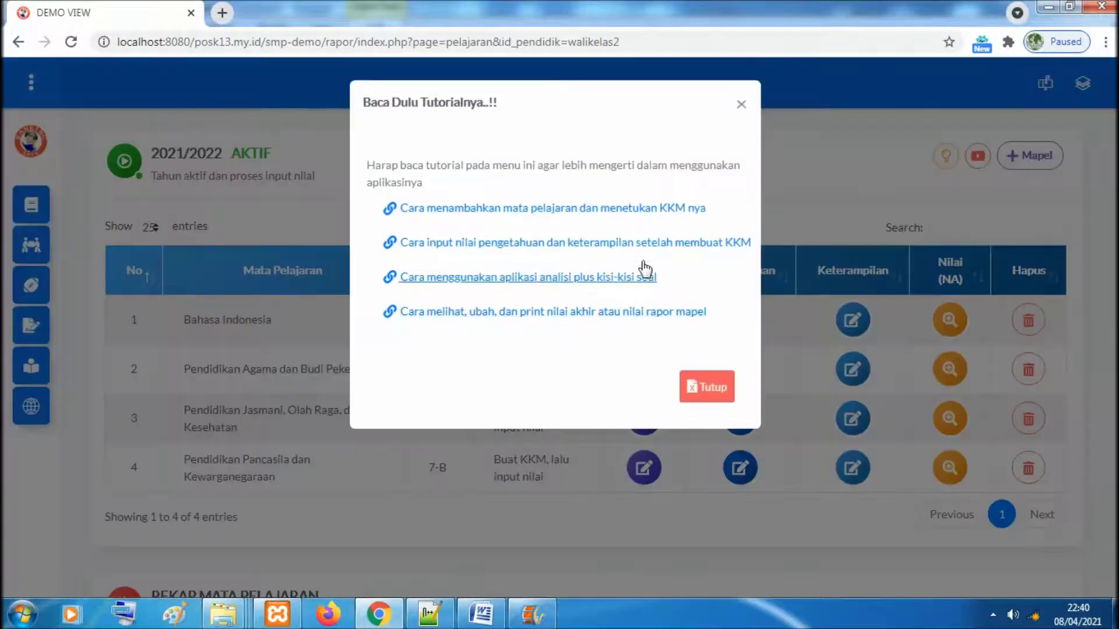
{"action": "left_click", "coordinate": [721, 395]}
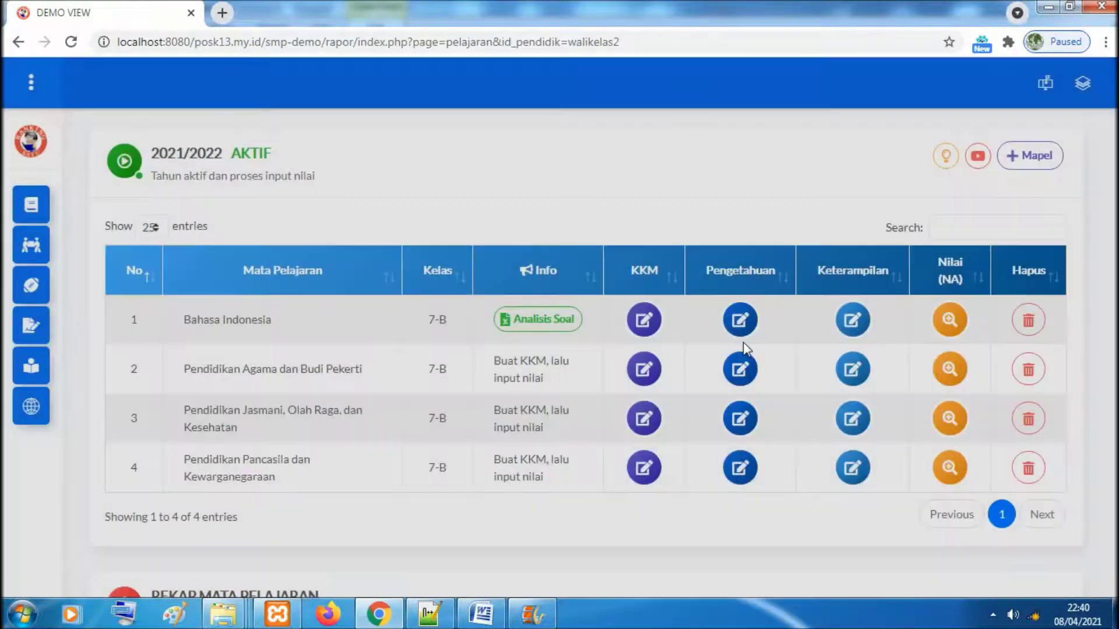
{"action": "left_click", "coordinate": [741, 320]}
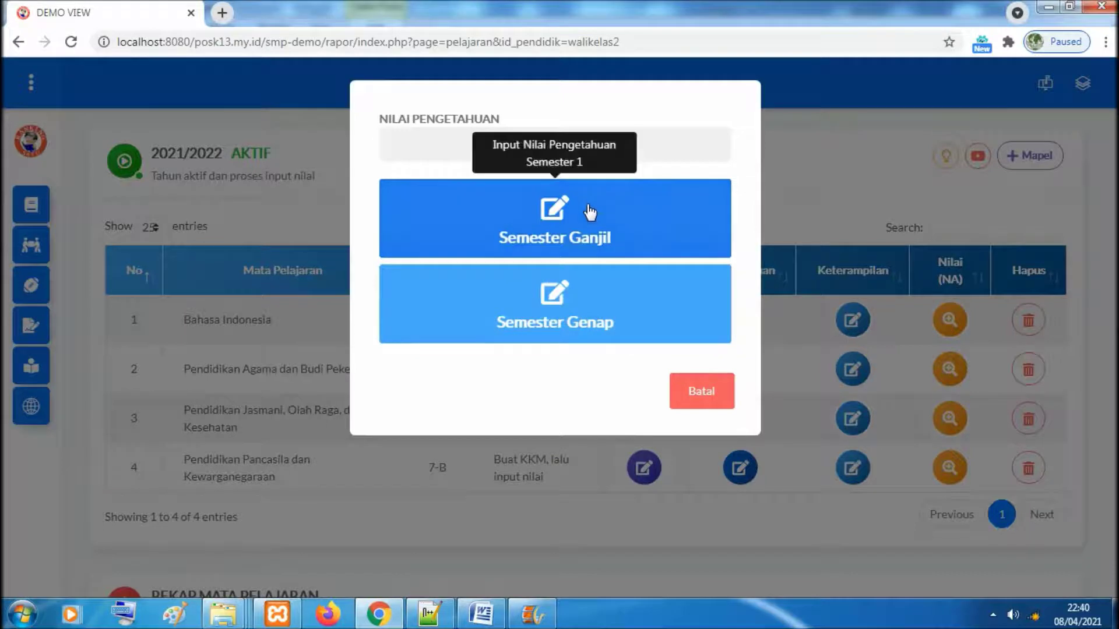
{"action": "left_click", "coordinate": [590, 232]}
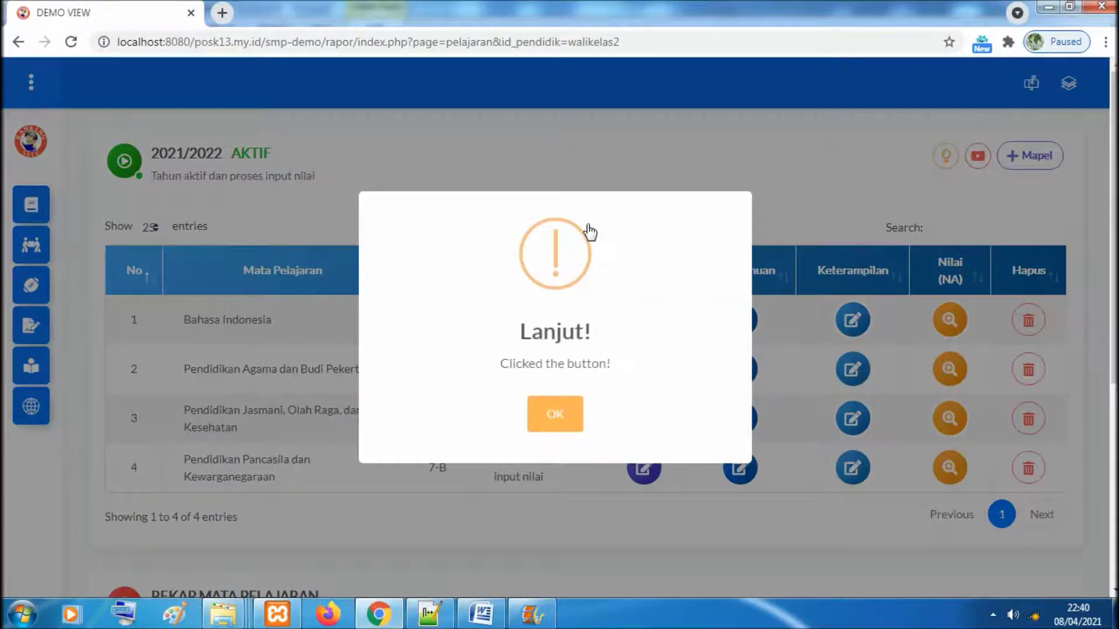
{"action": "left_click", "coordinate": [555, 417]}
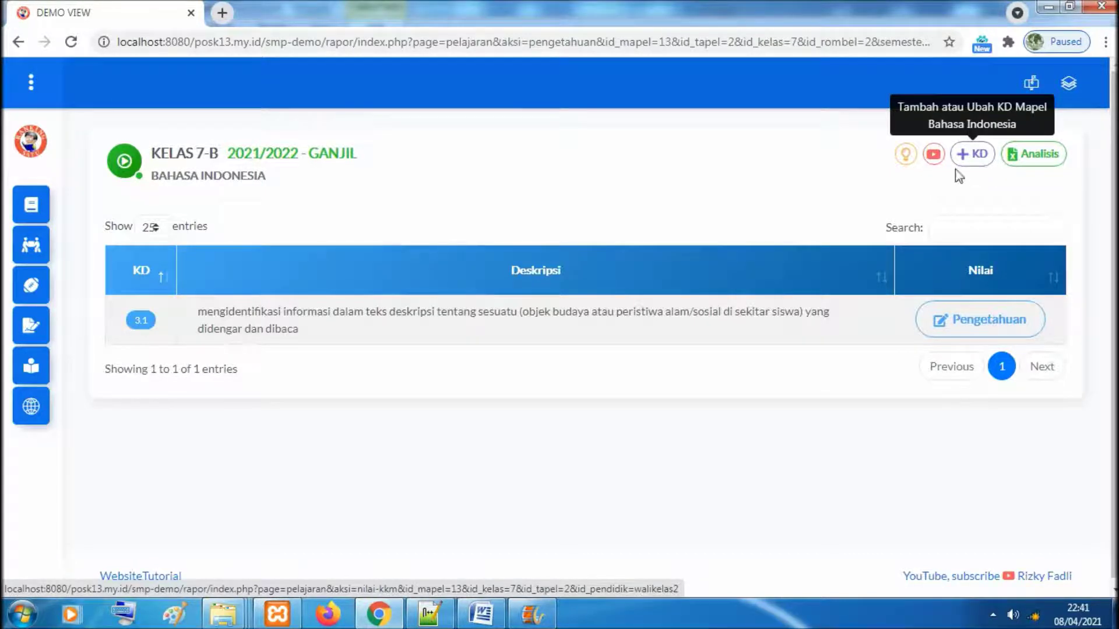
{"action": "left_click", "coordinate": [903, 155]}
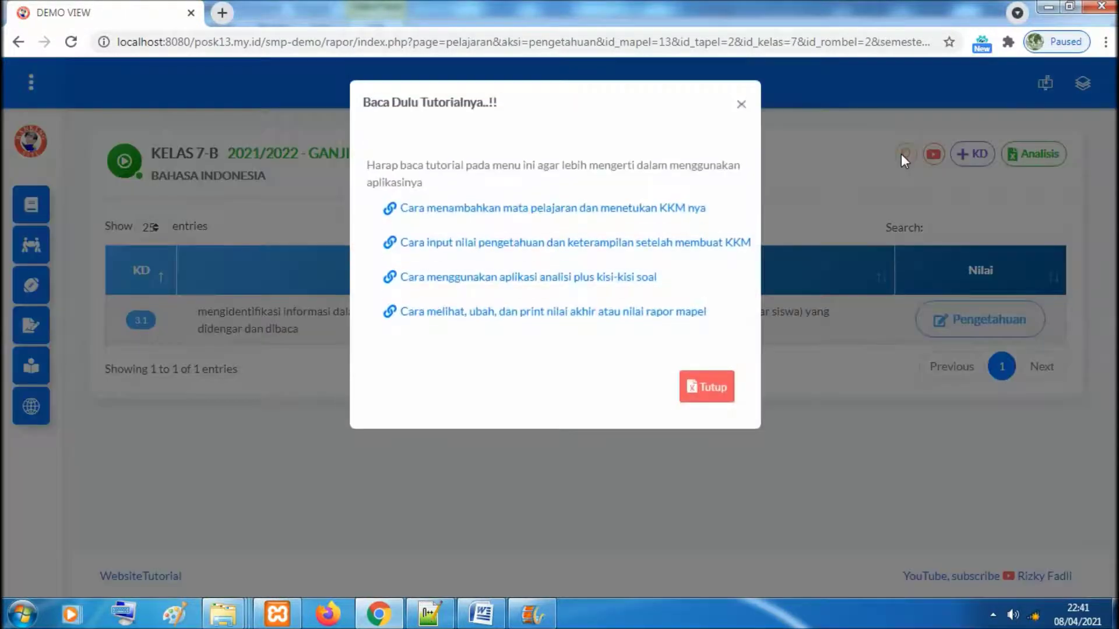
{"action": "left_click", "coordinate": [740, 108]}
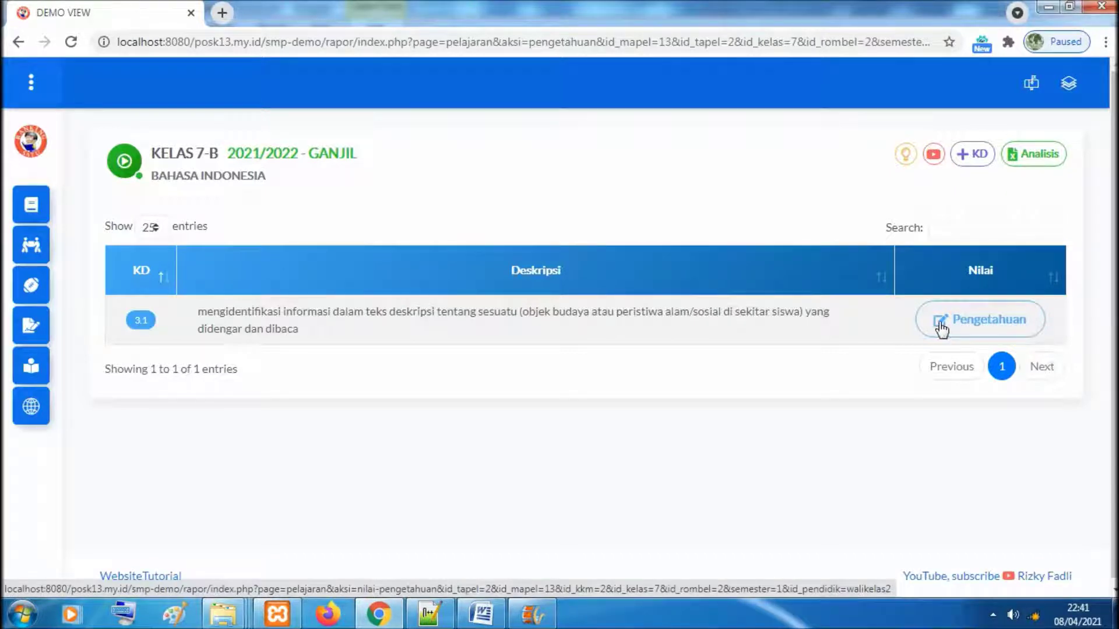
Open the KD 3.1 knowledge score sheet
{"action": "left_click", "coordinate": [994, 327]}
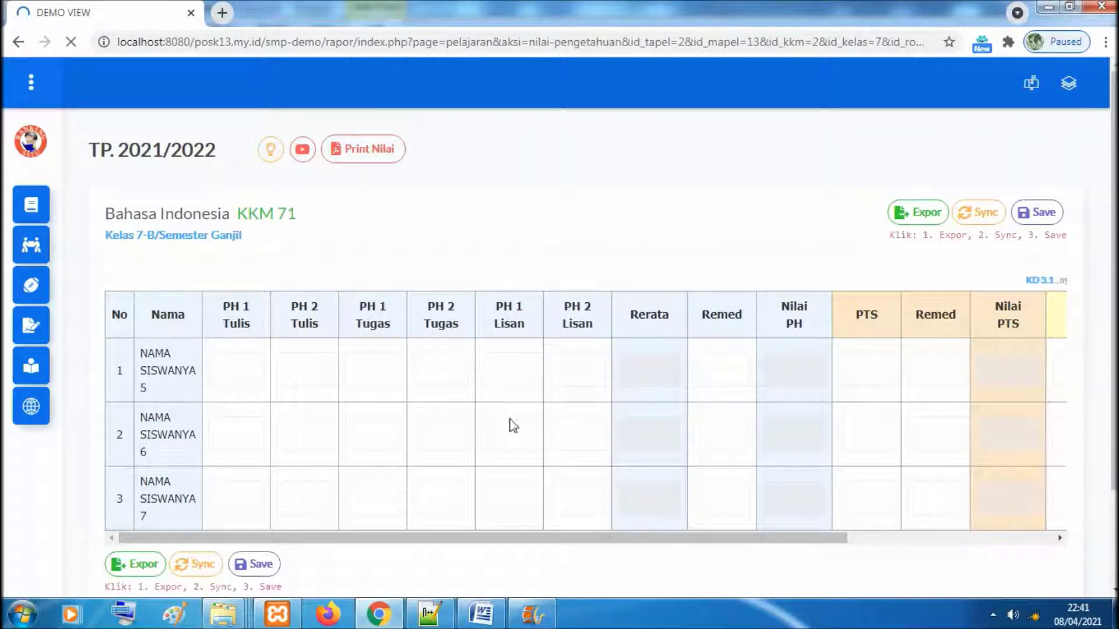
{"action": "scroll", "coordinate": [500, 404], "scroll_direction": "down", "scroll_amount": 1}
{"action": "scroll", "coordinate": [742, 492], "scroll_direction": "up", "scroll_amount": 1}
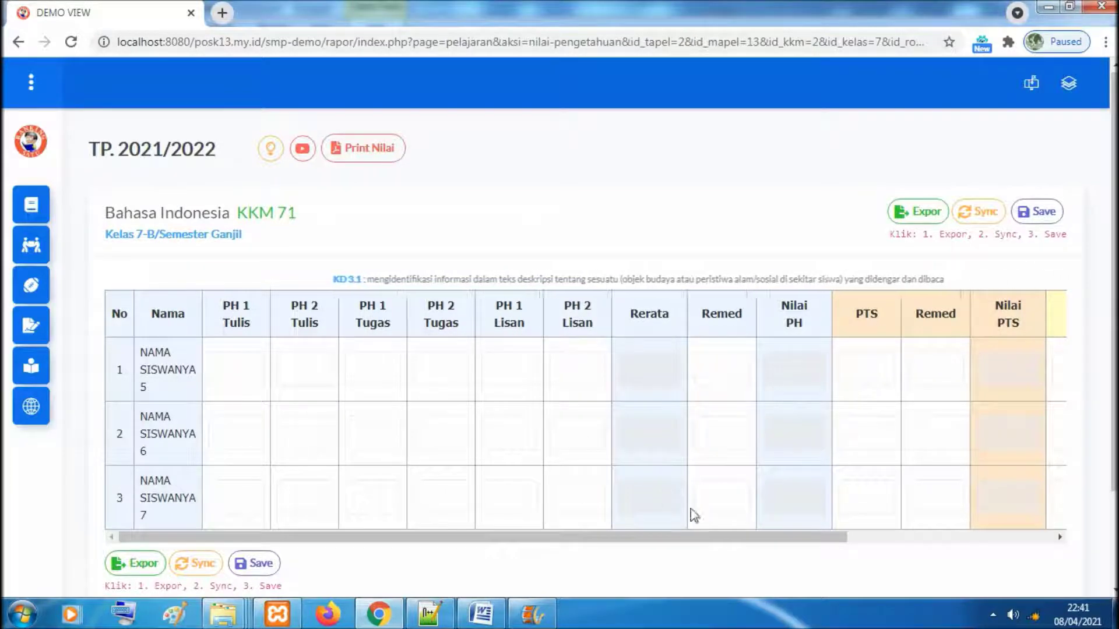
{"action": "mouse_move", "coordinate": [719, 542]}
{"action": "left_mouse_down"}
{"action": "mouse_move", "coordinate": [956, 563]}
{"action": "mouse_move", "coordinate": [887, 536]}
{"action": "mouse_move", "coordinate": [810, 556]}
{"action": "mouse_move", "coordinate": [727, 548]}
{"action": "left_mouse_up"}
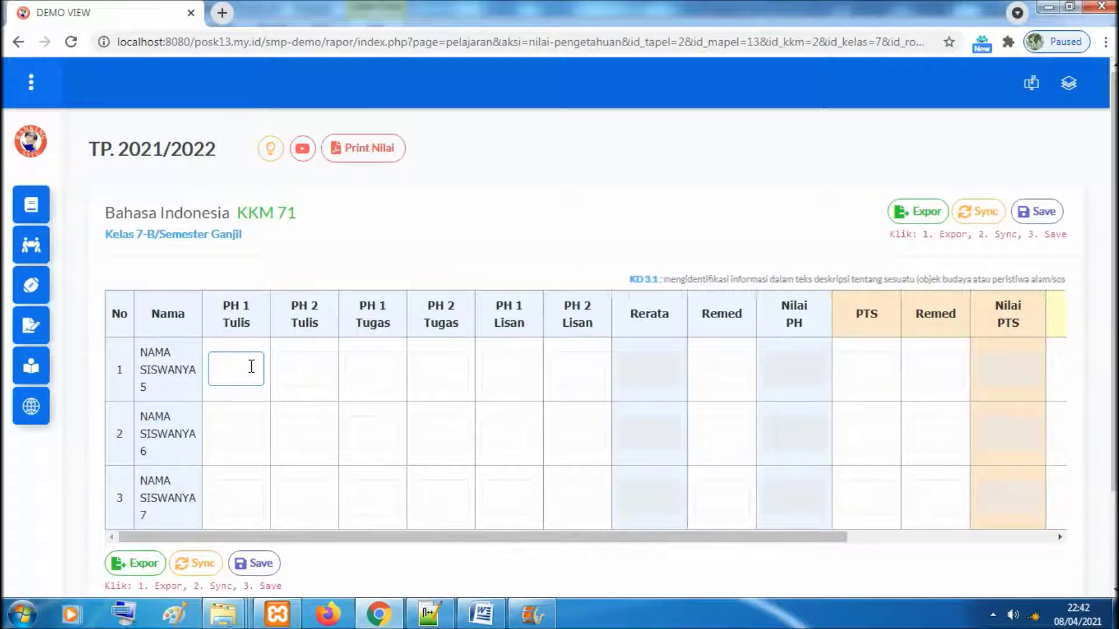
Enter PH 1 Tulis scores 75 and 80 for the first two students, attempting 76 for the third
{"action": "type", "text": "75"}
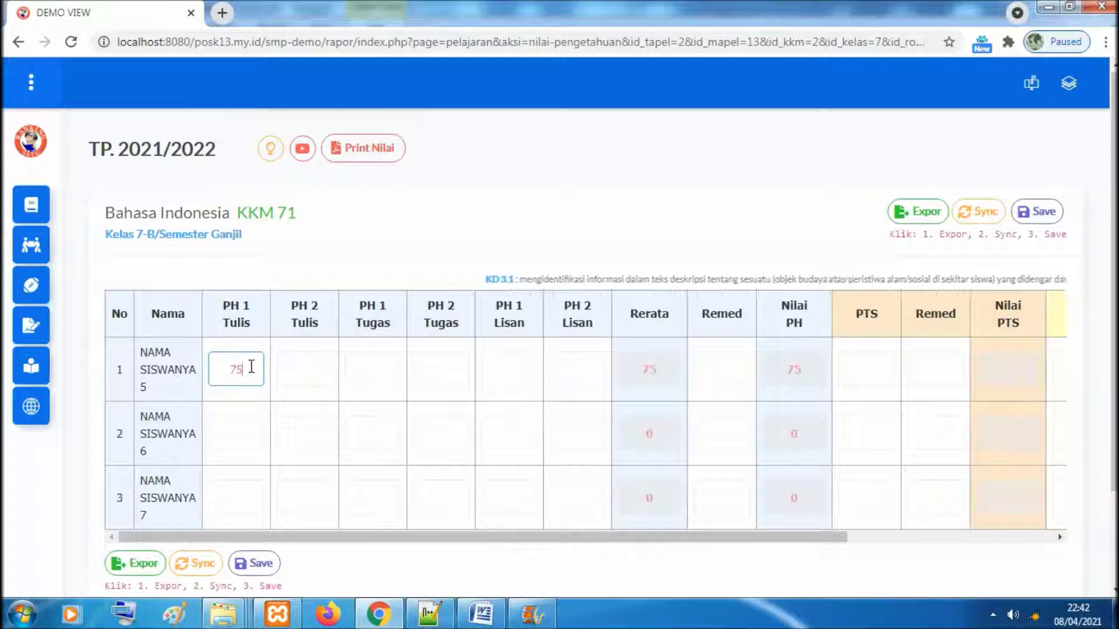
{"action": "left_click", "coordinate": [240, 437]}
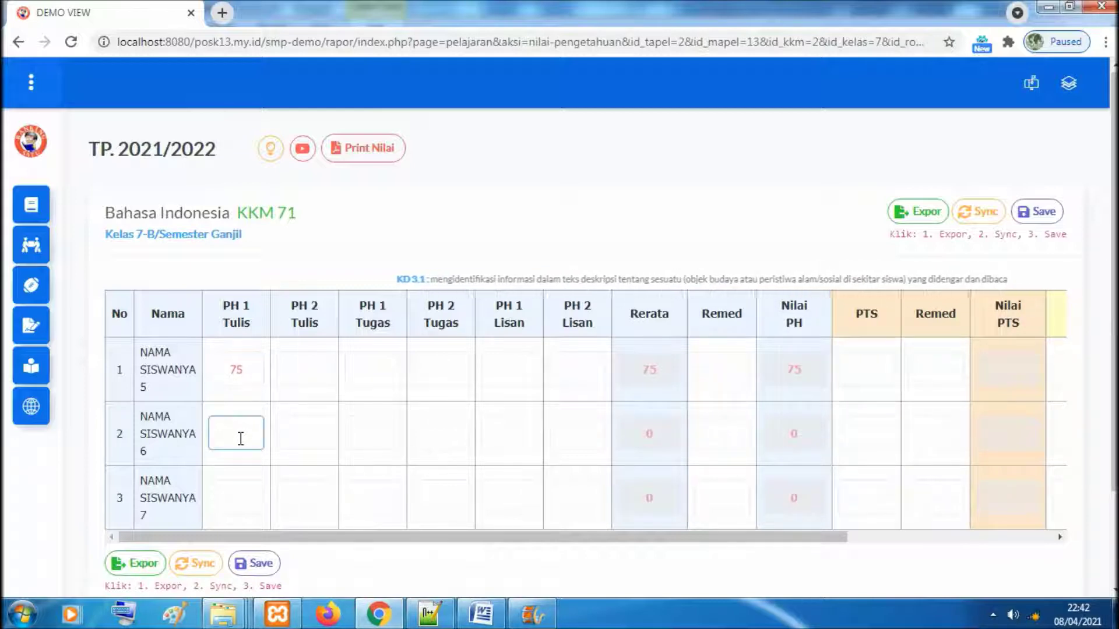
{"action": "type", "text": "80"}
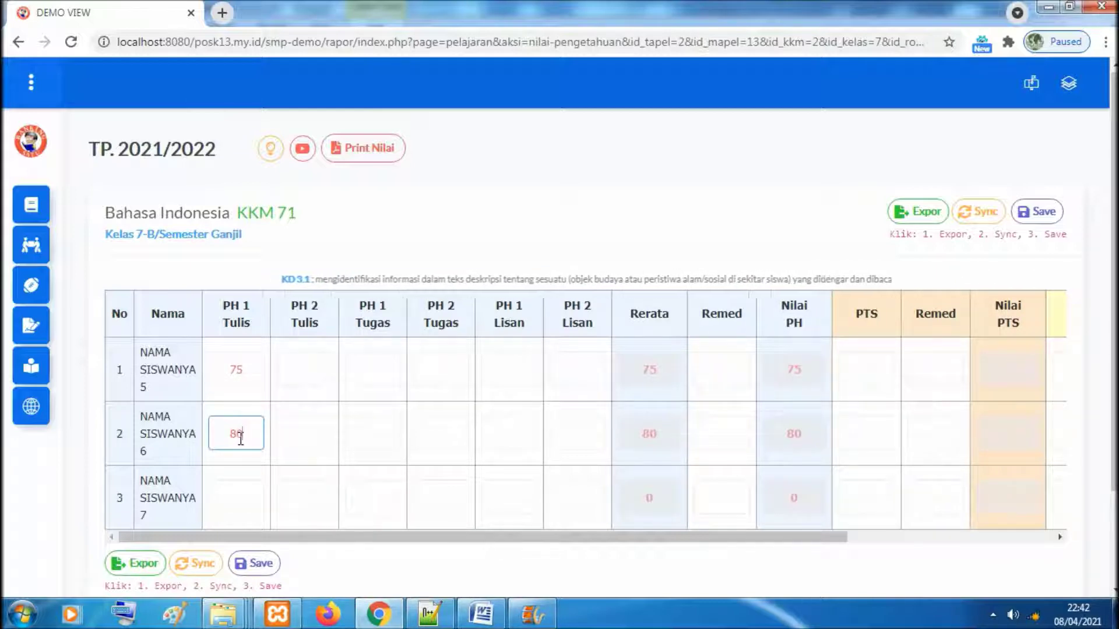
{"action": "left_click", "coordinate": [233, 494]}
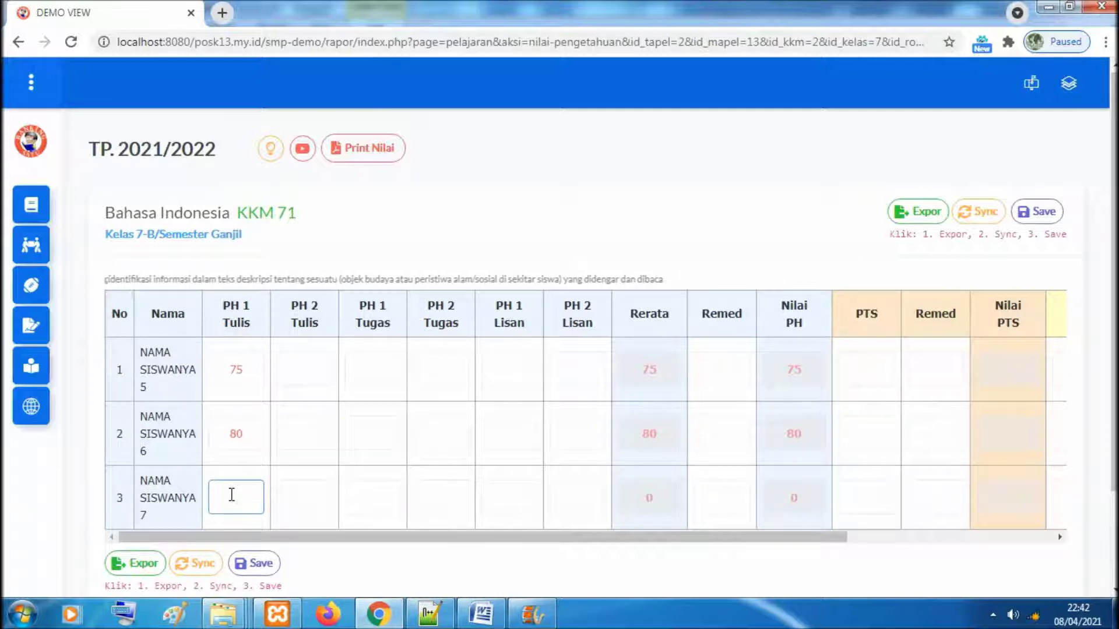
{"action": "type", "text": "76"}
{"action": "left_click", "coordinate": [644, 221]}
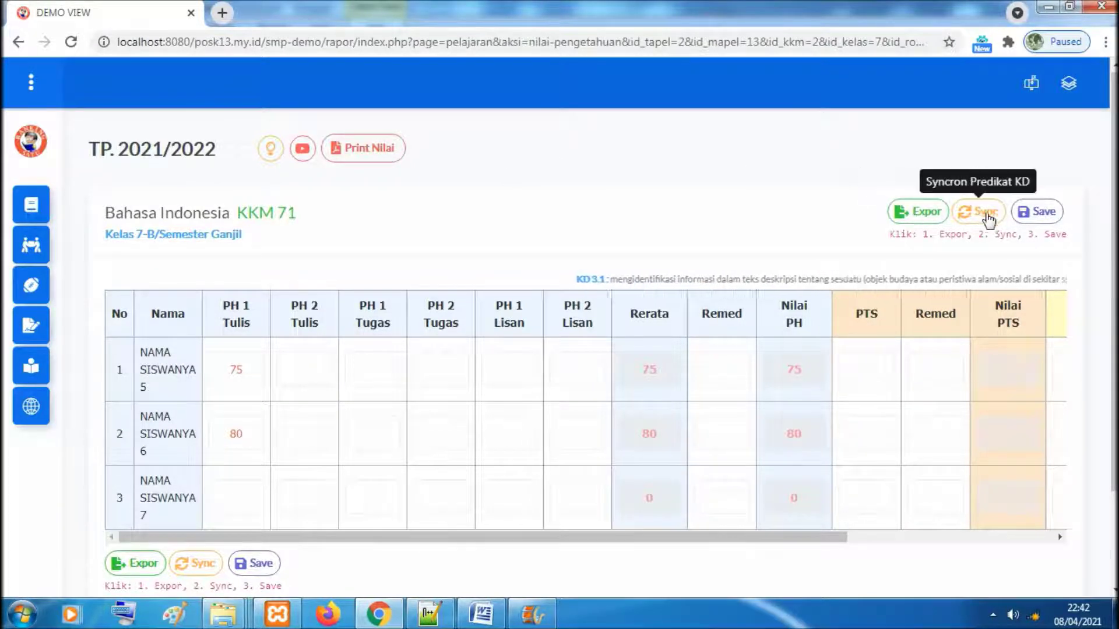
Enter the third student's PH 1 Tulis score of 76 and export the scores to the report
{"action": "left_click", "coordinate": [247, 496]}
{"action": "type", "text": "76"}
{"action": "left_click", "coordinate": [842, 216]}
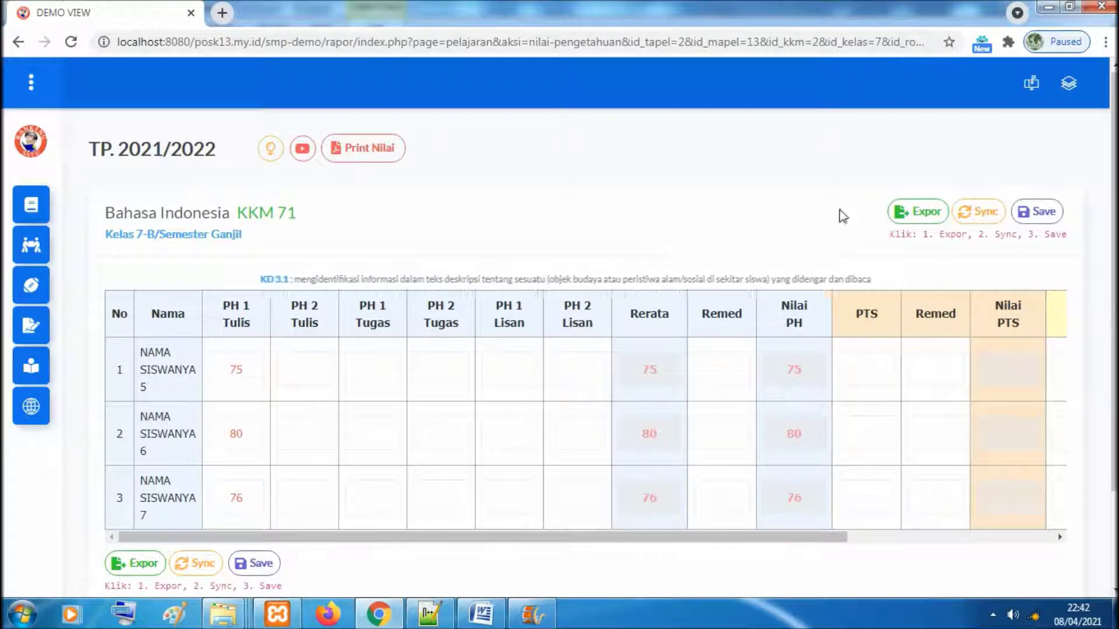
{"action": "left_click", "coordinate": [924, 213]}
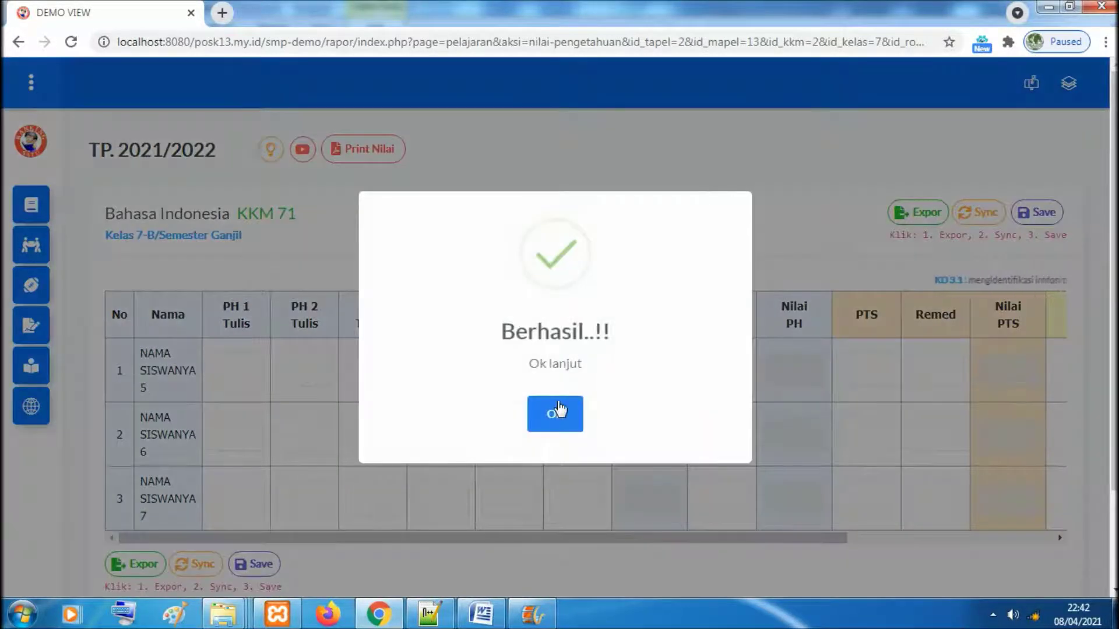
{"action": "left_click", "coordinate": [555, 413]}
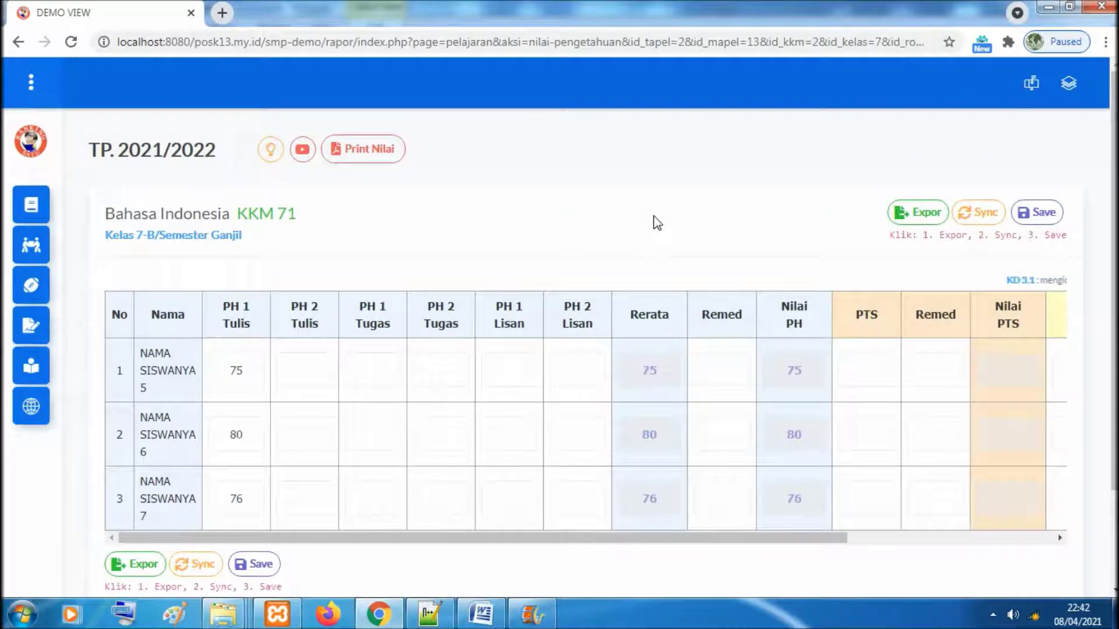
Sync and then save the KD 3.1 knowledge grades, acknowledging both success messages
{"action": "left_click", "coordinate": [985, 214]}
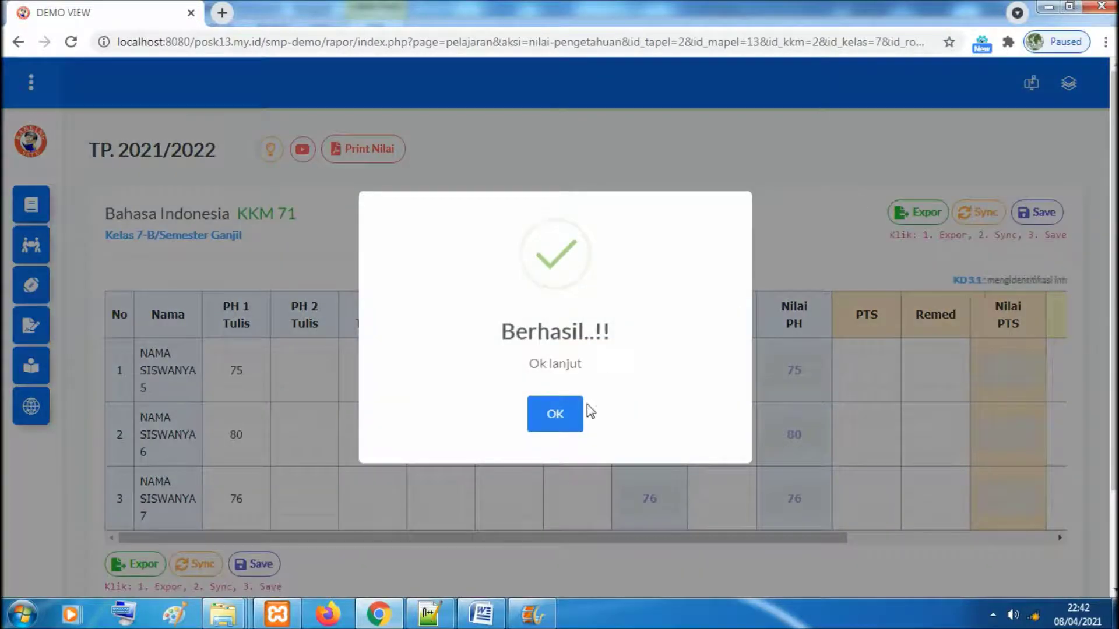
{"action": "left_click", "coordinate": [575, 417]}
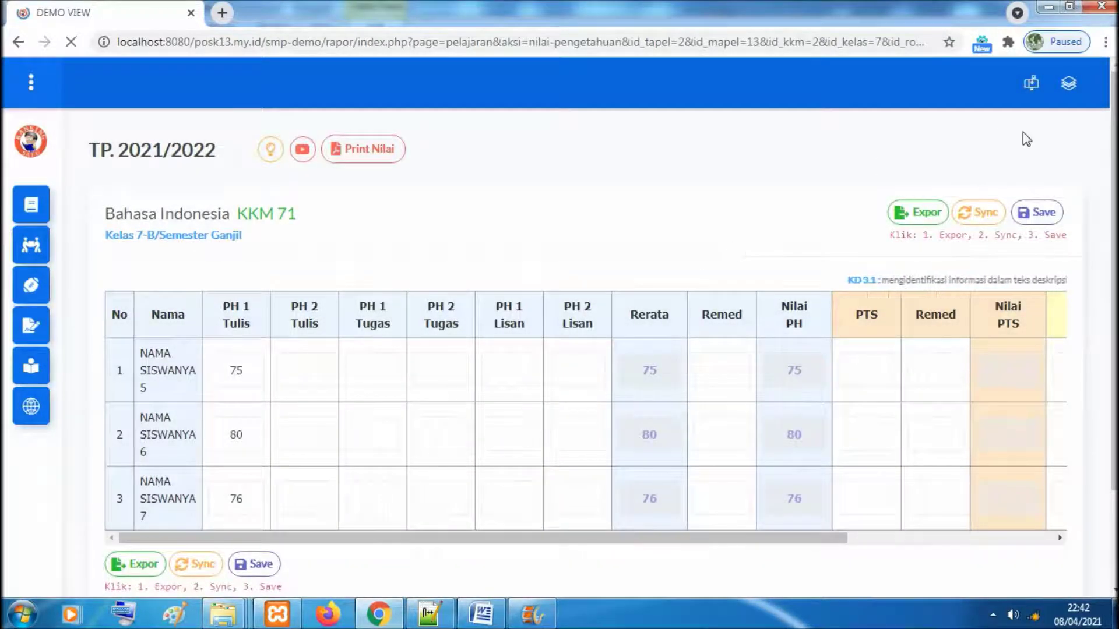
{"action": "left_click", "coordinate": [1042, 216]}
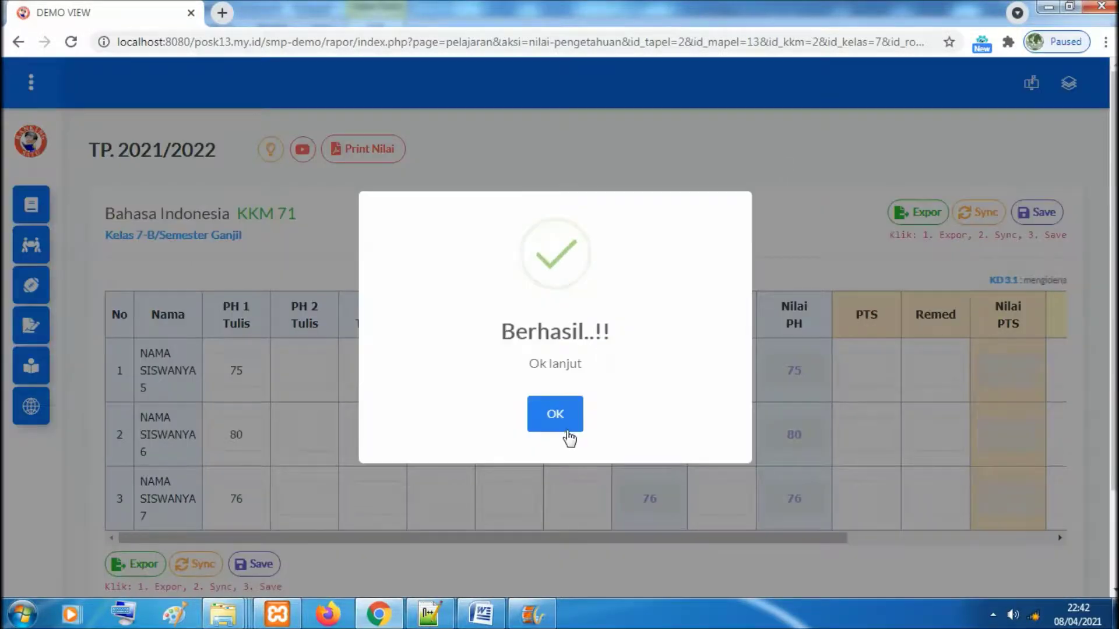
{"action": "left_click", "coordinate": [568, 436]}
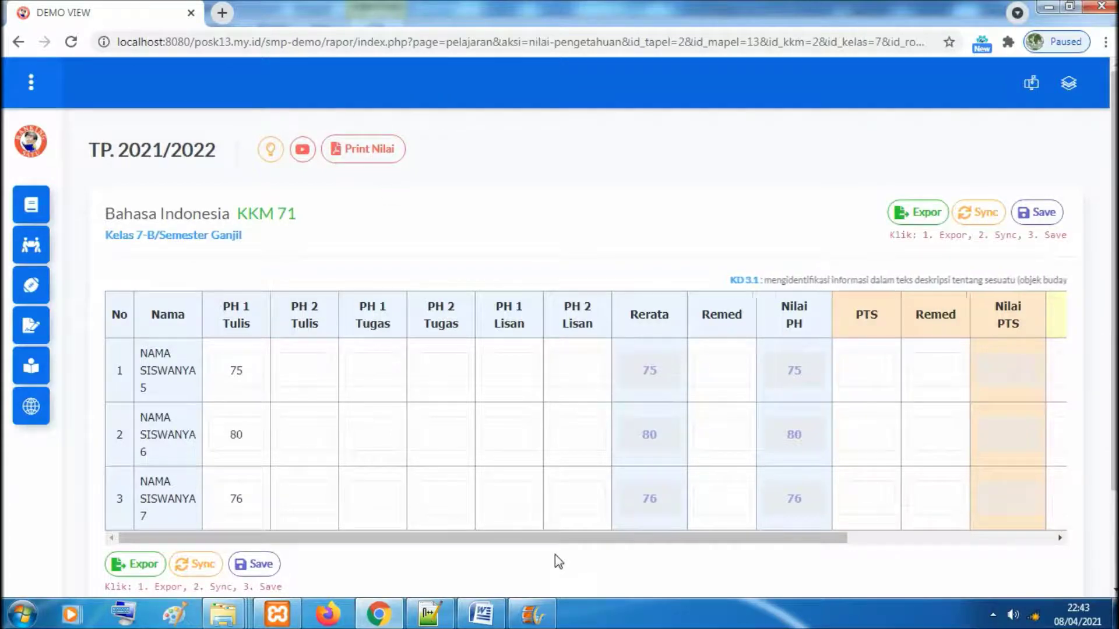
Enter PTS scores 85, 76, 76 and PAS scores 75, 71, 74 in rows 1–3 of the KD 3.1 sheet
{"action": "left_click_drag", "start_coordinate": [580, 545], "coordinate": [816, 546]}
{"action": "left_click", "coordinate": [595, 363]}
{"action": "left_click", "coordinate": [594, 431]}
{"action": "left_click", "coordinate": [810, 367]}
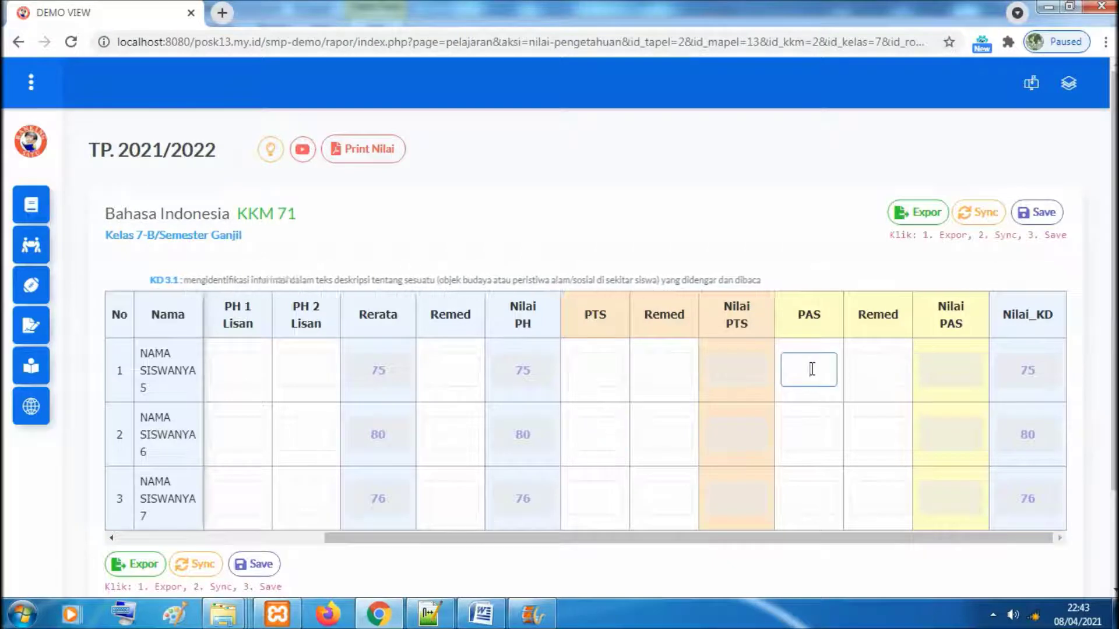
{"action": "left_click", "coordinate": [813, 428]}
{"action": "left_click_drag", "start_coordinate": [814, 527], "coordinate": [839, 537]}
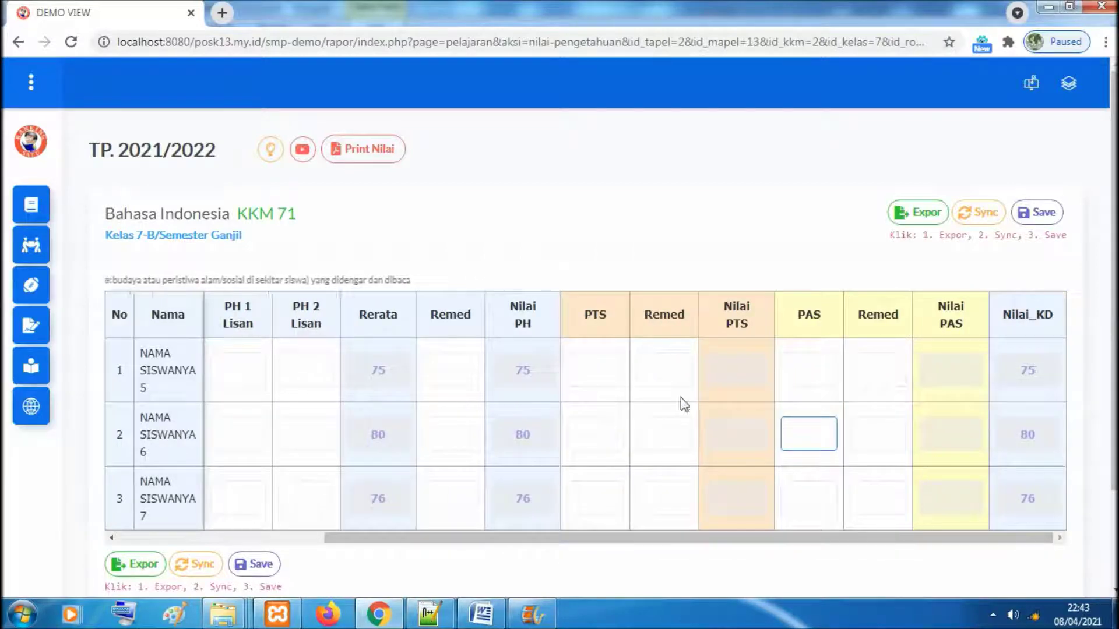
{"action": "left_click", "coordinate": [605, 371]}
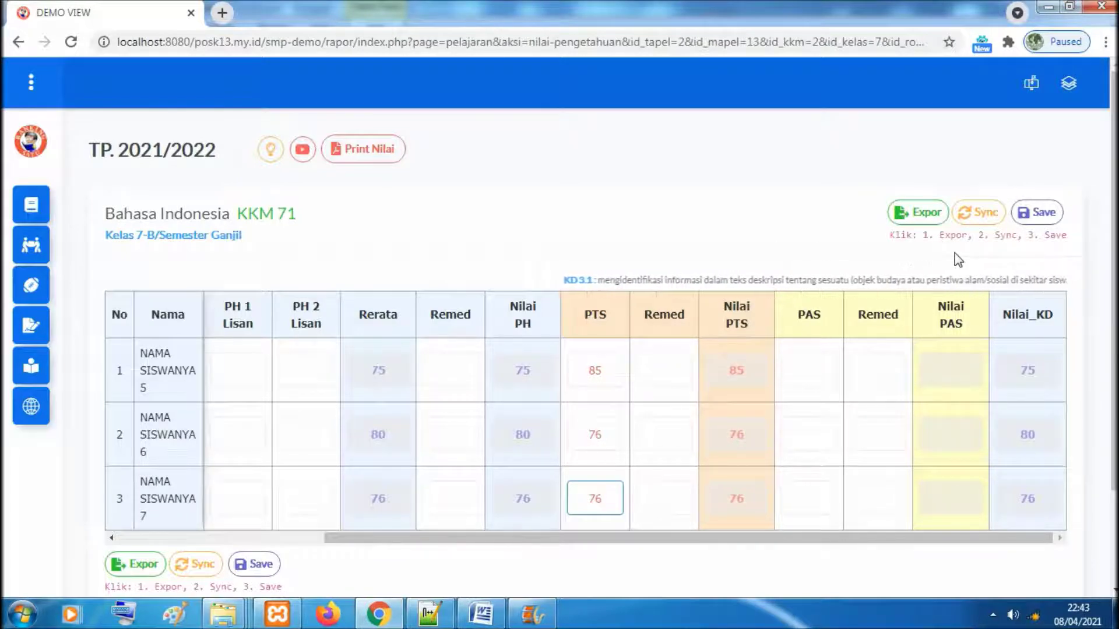
{"action": "left_click", "coordinate": [808, 376]}
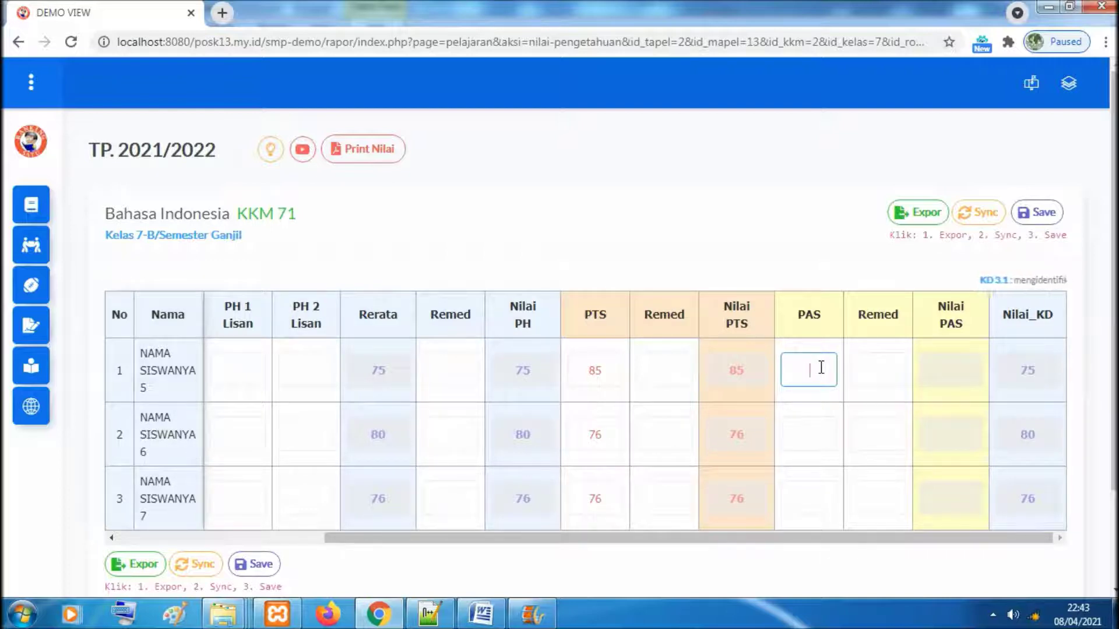
{"action": "left_click", "coordinate": [805, 442]}
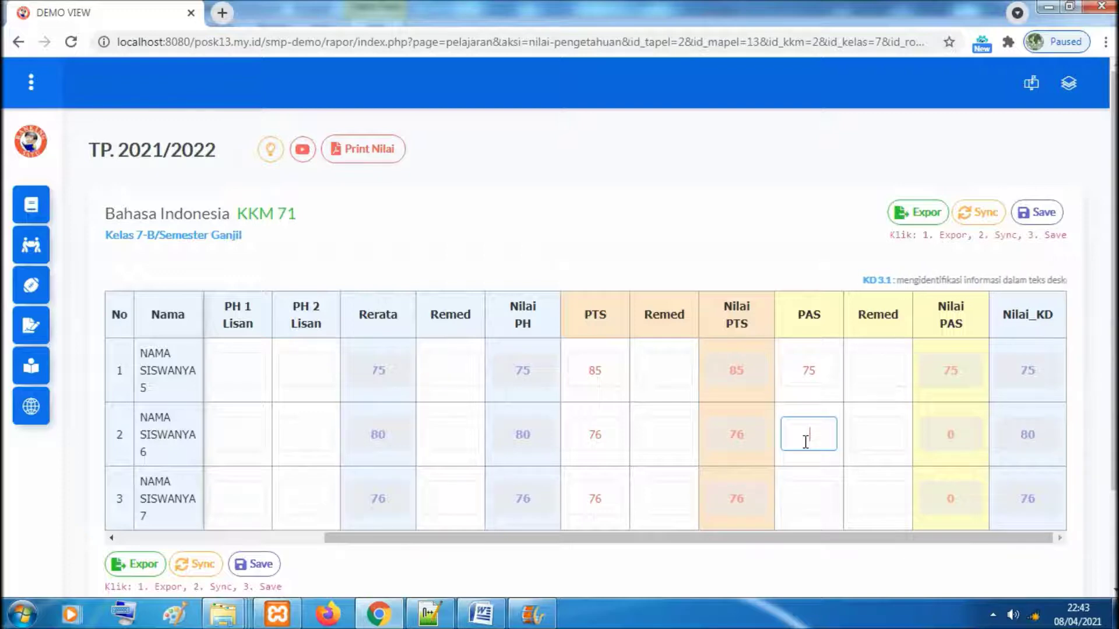
{"action": "left_click", "coordinate": [805, 498]}
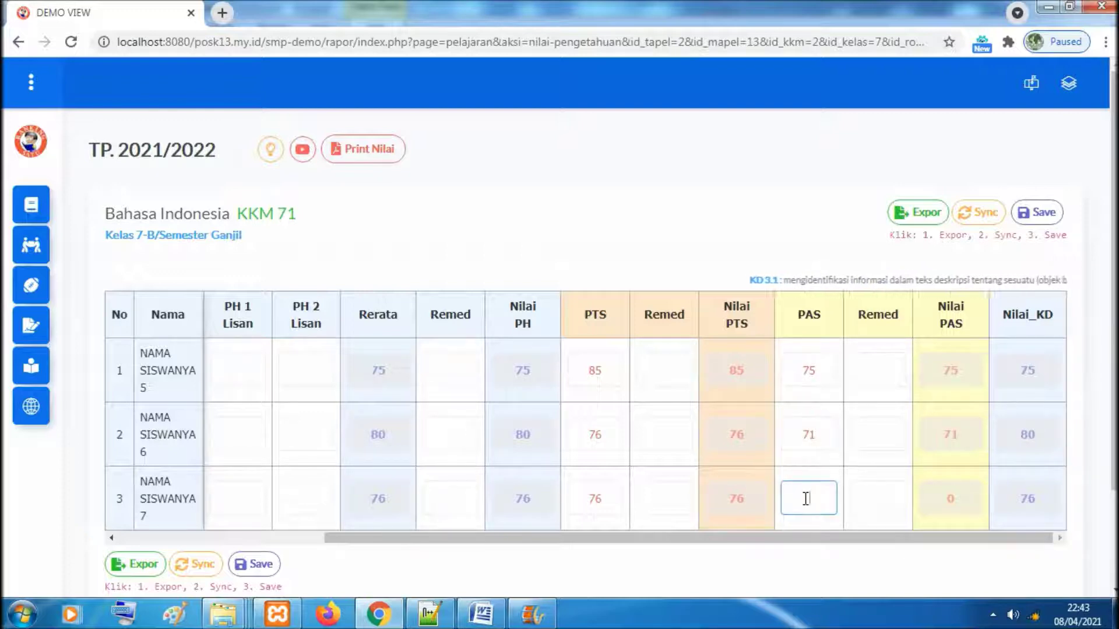
{"action": "type", "text": "74"}
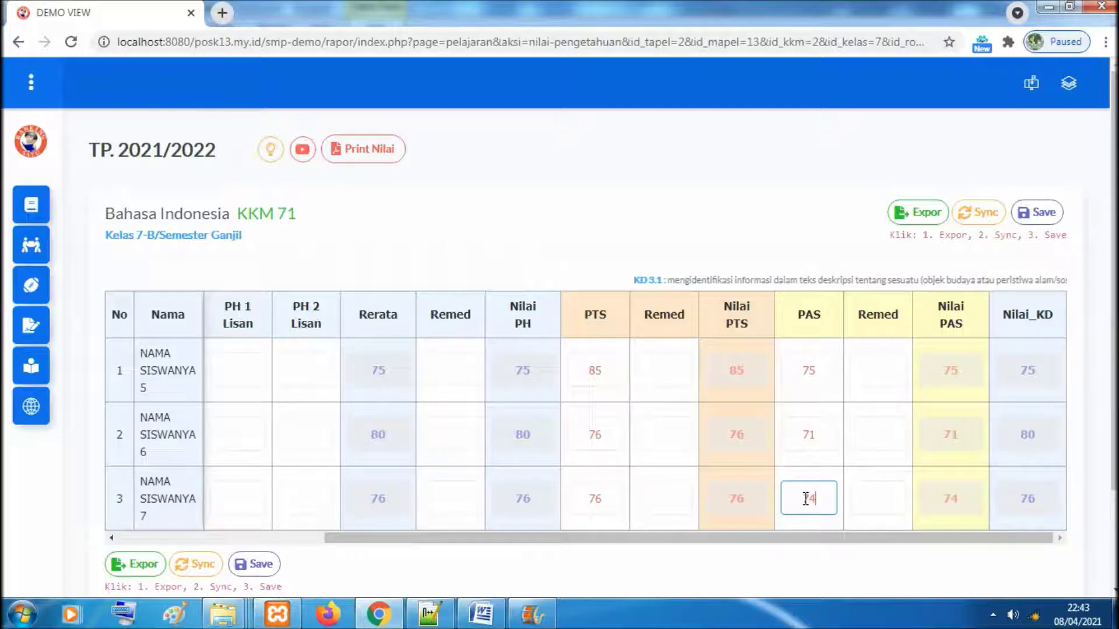
{"action": "left_click", "coordinate": [794, 225]}
Export and sync the KD 3.1 grades, then check that Nilai_KD reads 78, 76 and 75
{"action": "left_click", "coordinate": [918, 212]}
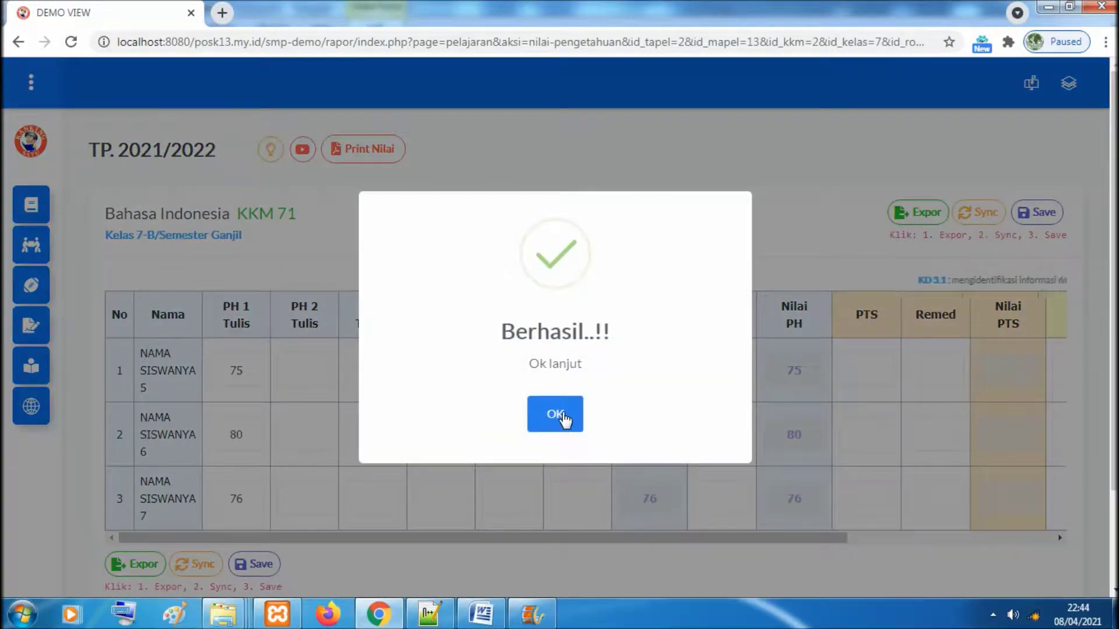
{"action": "left_click", "coordinate": [563, 416]}
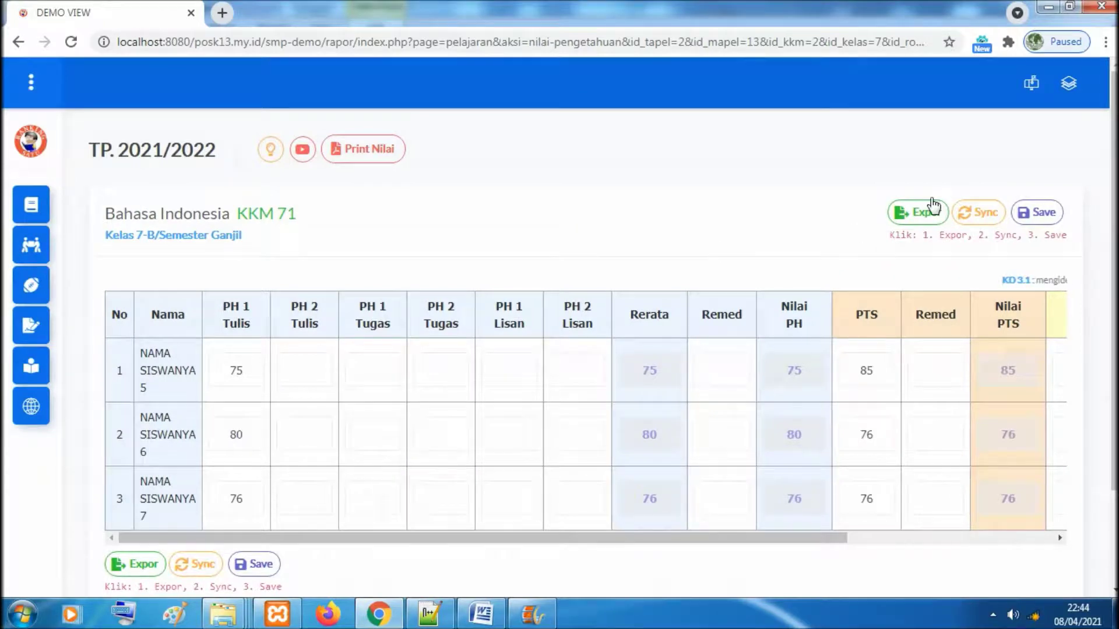
{"action": "left_click", "coordinate": [985, 215]}
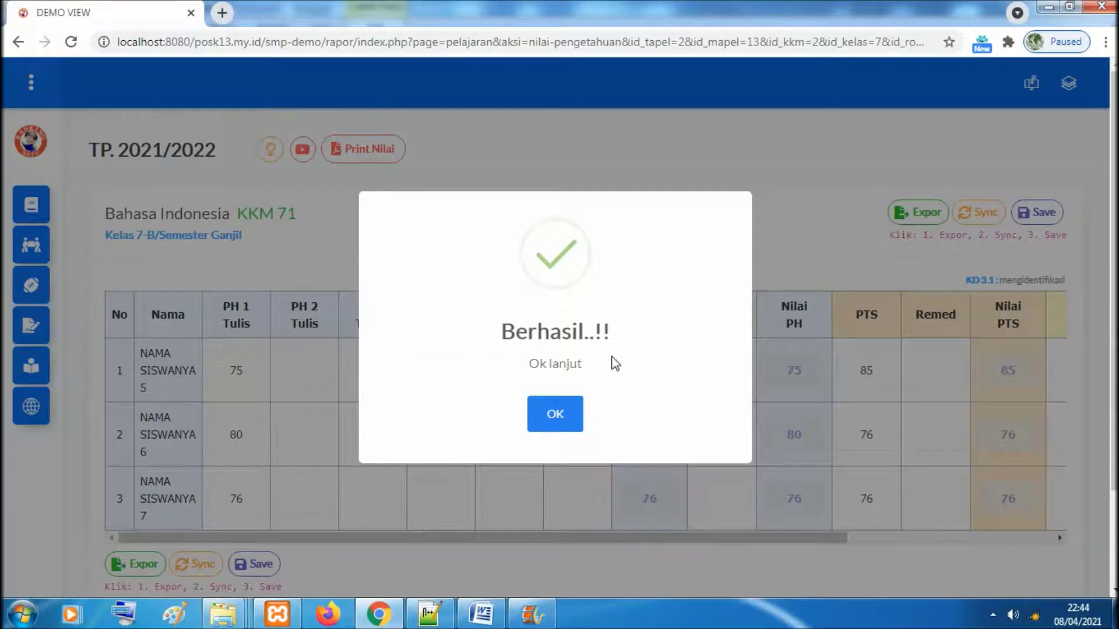
{"action": "left_click", "coordinate": [574, 417]}
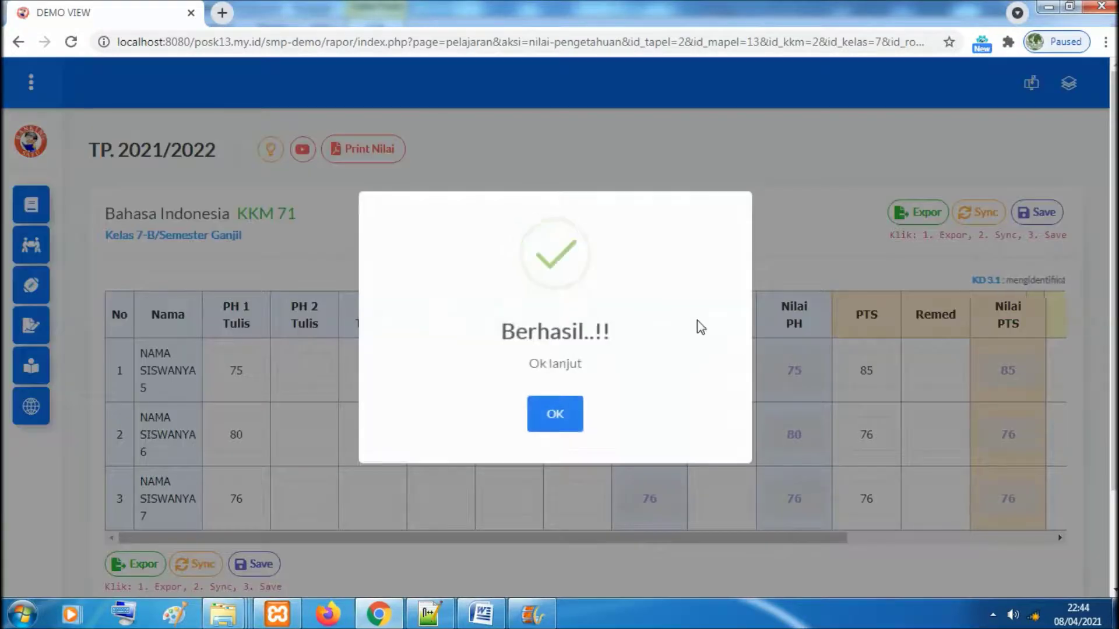
{"action": "left_click", "coordinate": [557, 423]}
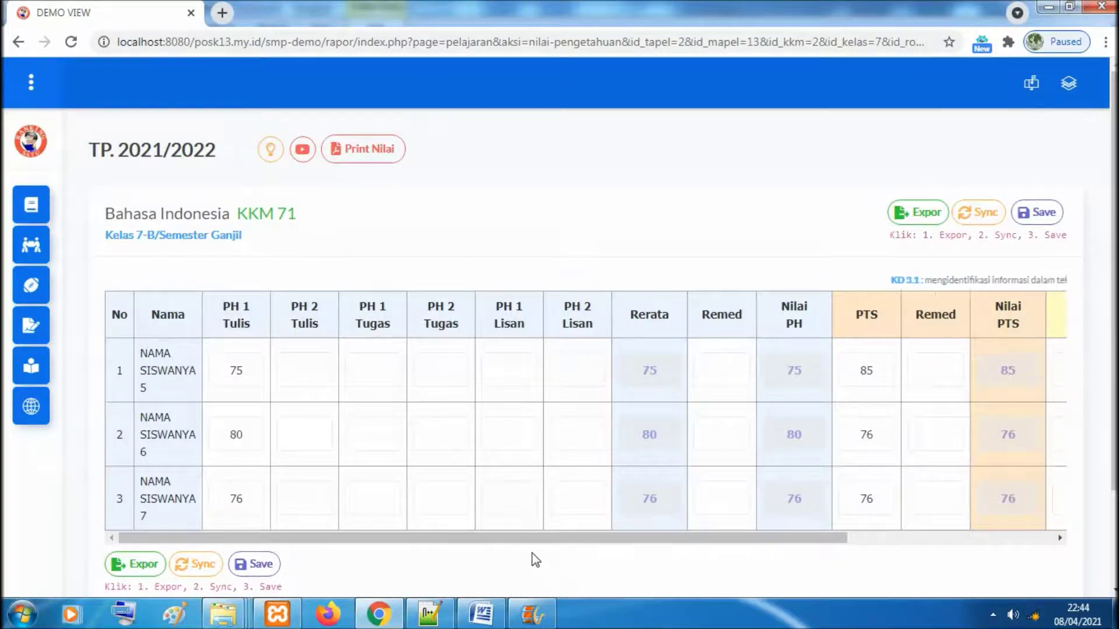
{"action": "left_click_drag", "start_coordinate": [529, 540], "coordinate": [787, 527]}
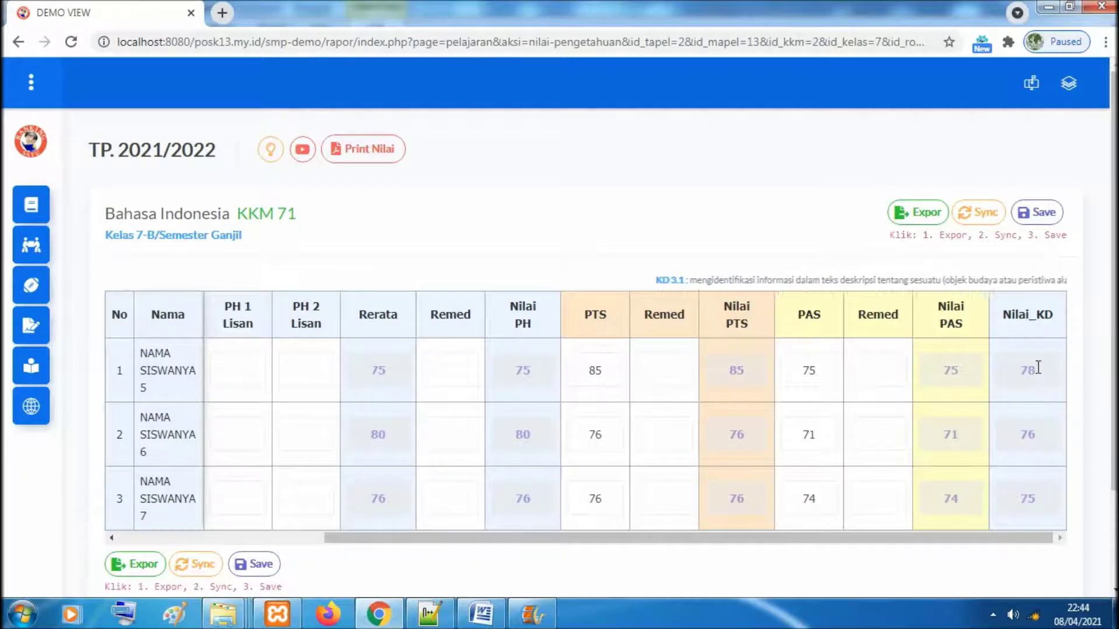
{"action": "left_click_drag", "start_coordinate": [998, 544], "coordinate": [759, 539]}
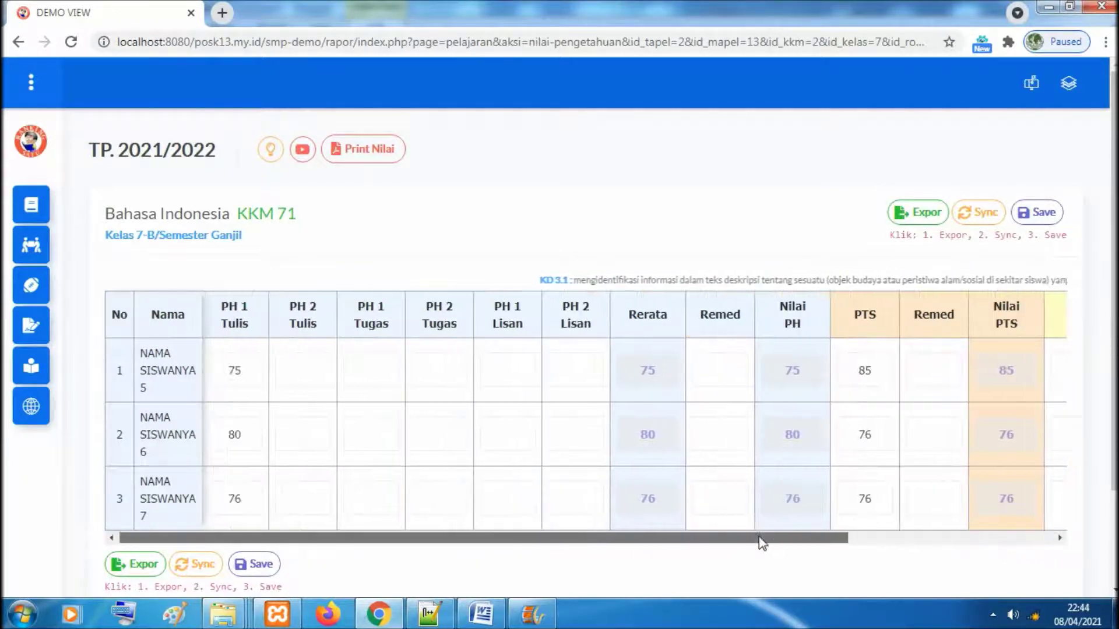
{"action": "left_click", "coordinate": [378, 160]}
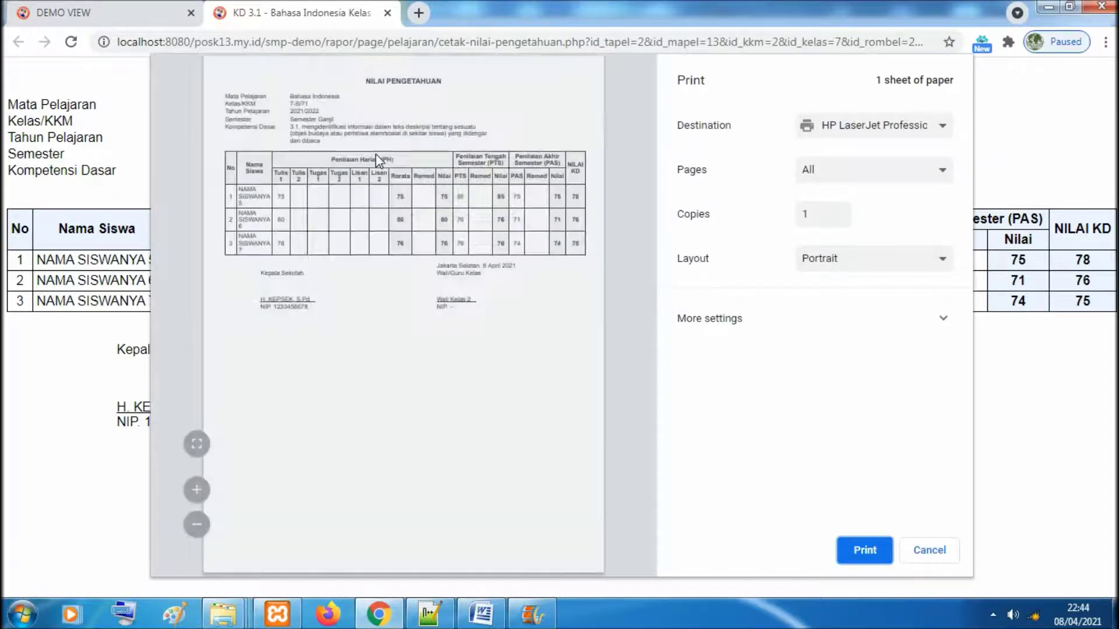
{"action": "left_click", "coordinate": [197, 450]}
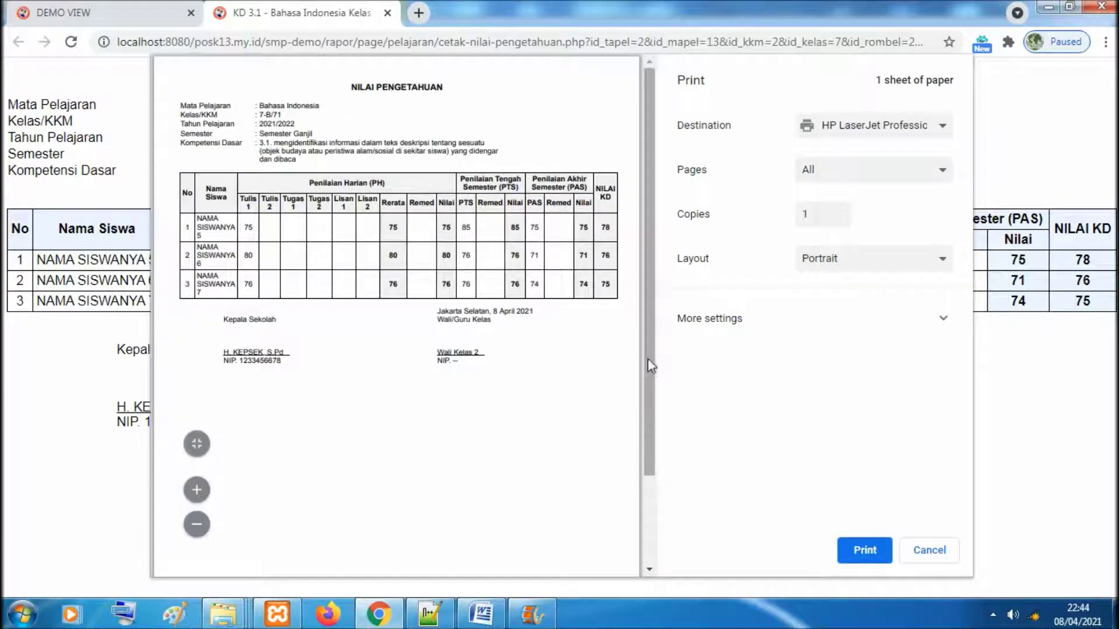
{"action": "left_click", "coordinate": [198, 491]}
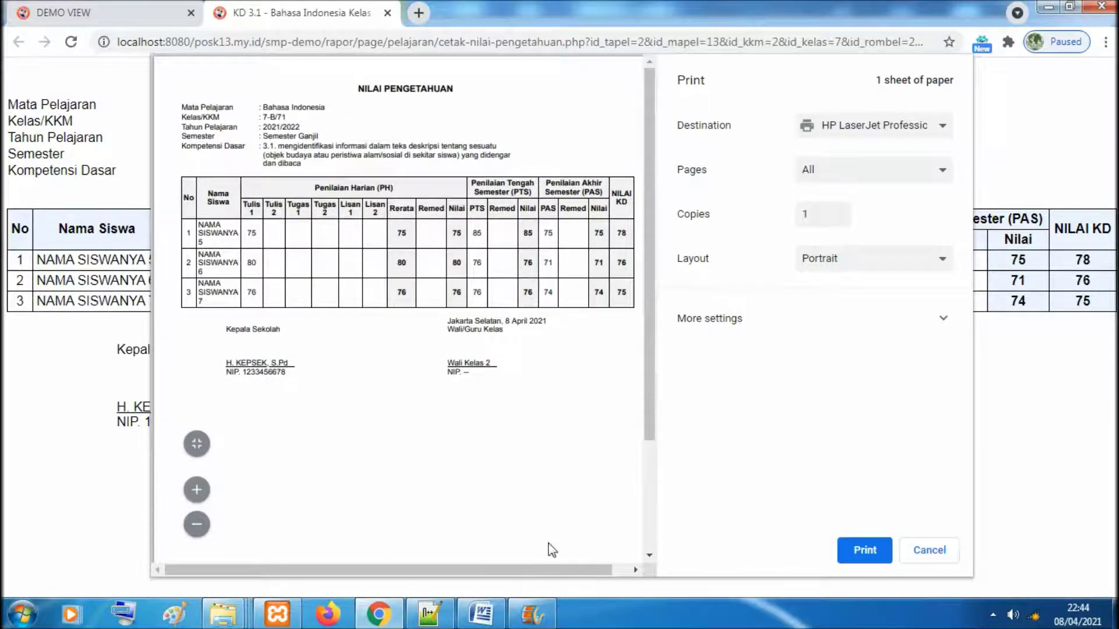
{"action": "left_click_drag", "start_coordinate": [518, 571], "coordinate": [530, 570]}
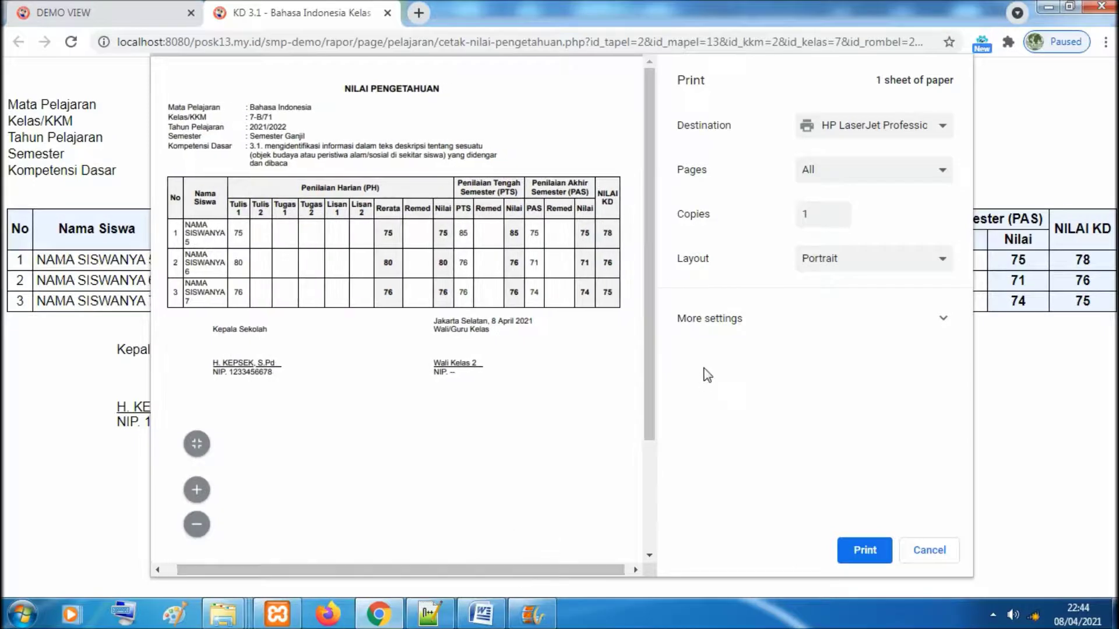
{"action": "scroll", "coordinate": [648, 413], "scroll_direction": "down", "scroll_amount": 2}
{"action": "scroll", "coordinate": [644, 388], "scroll_direction": "up", "scroll_amount": 2}
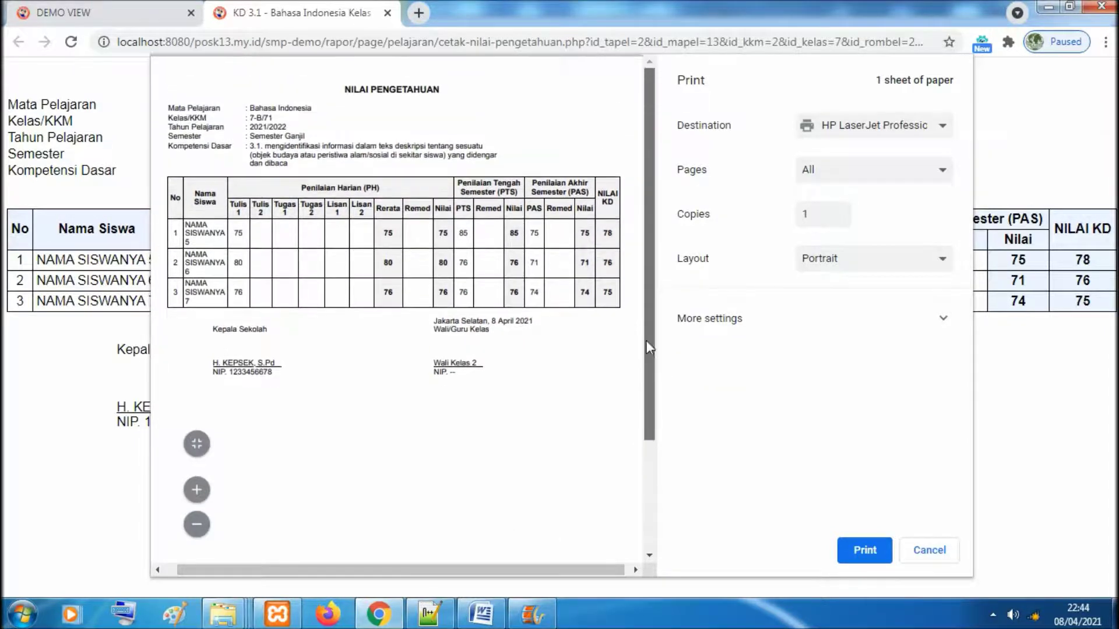
{"action": "left_click", "coordinate": [387, 12]}
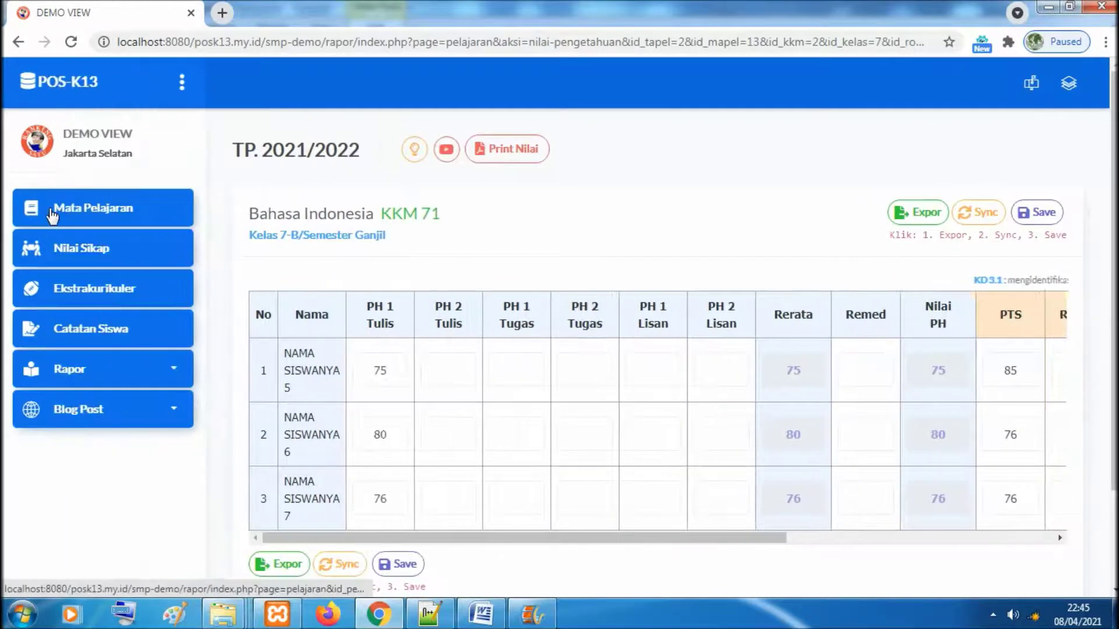
Go through Bahasa Indonesia's Pengetahuan, Semester Ganjil entry, then return to the Mata Pelajaran list
{"action": "left_click", "coordinate": [50, 211]}
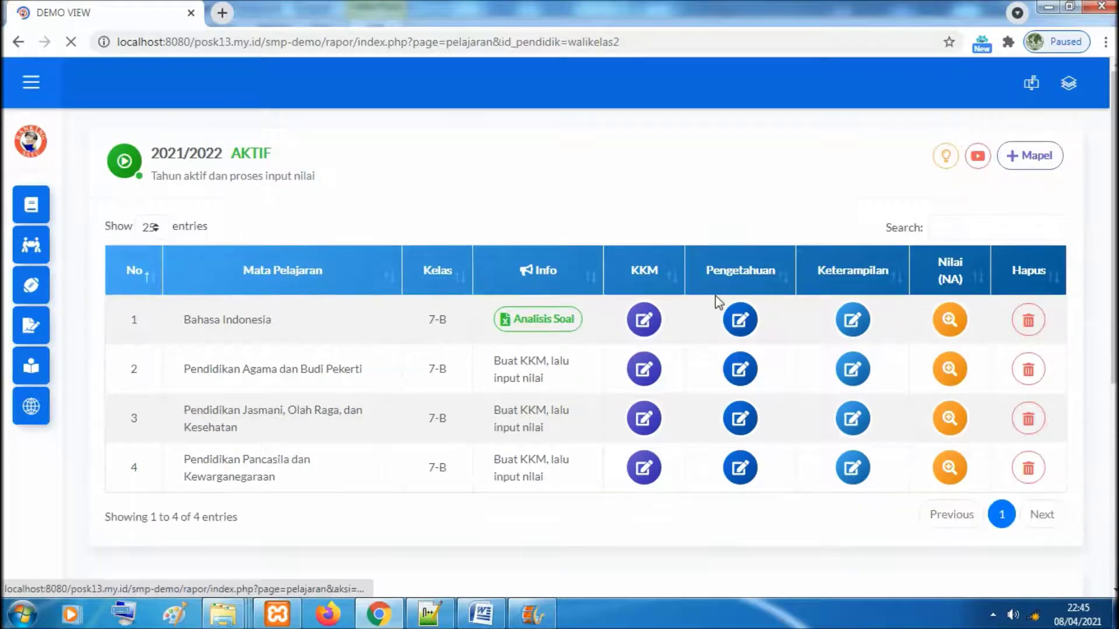
{"action": "left_click", "coordinate": [740, 323]}
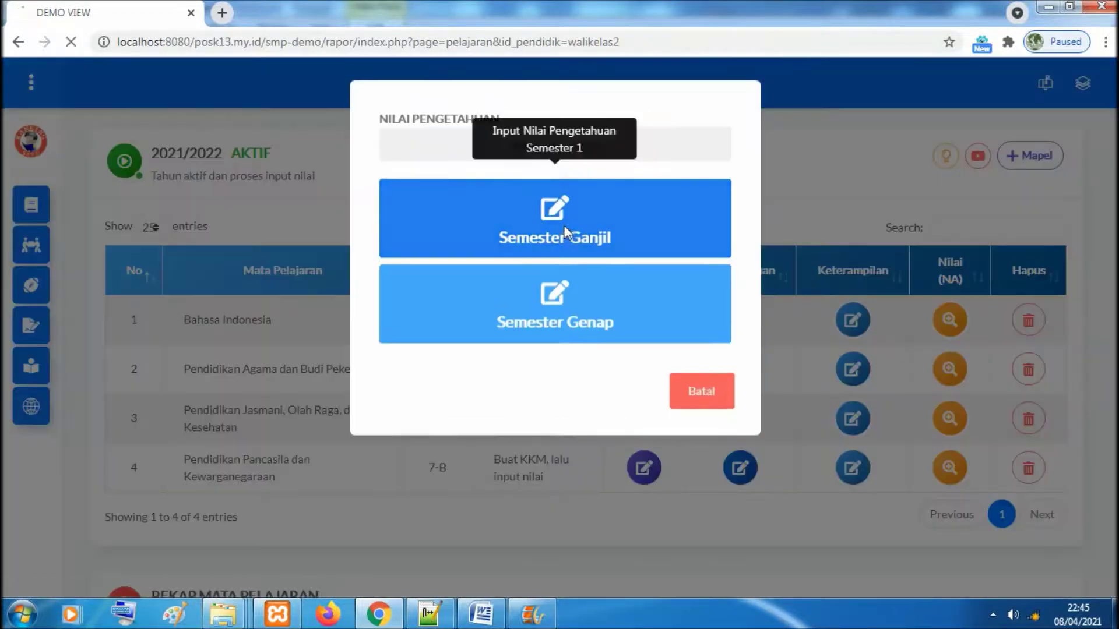
{"action": "left_click", "coordinate": [564, 225]}
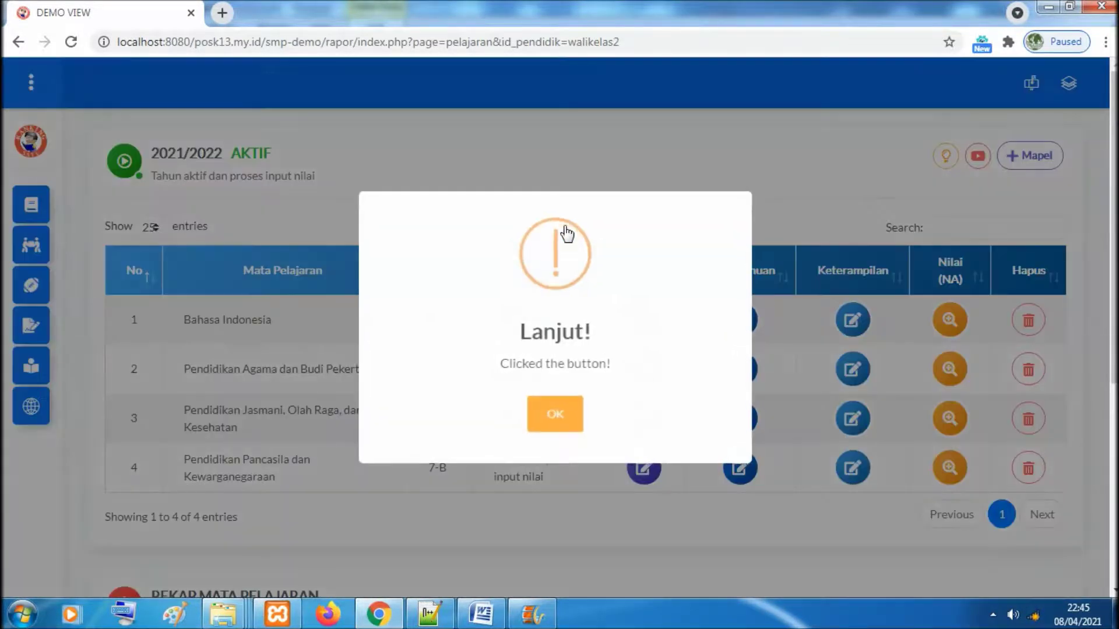
{"action": "left_click", "coordinate": [556, 414]}
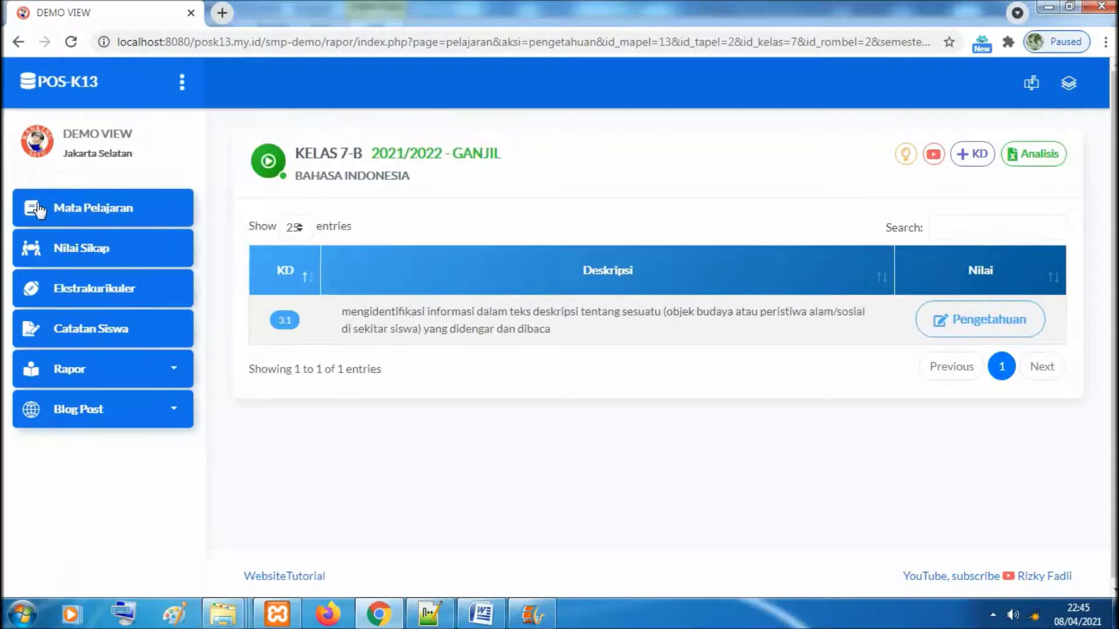
{"action": "left_click", "coordinate": [37, 203]}
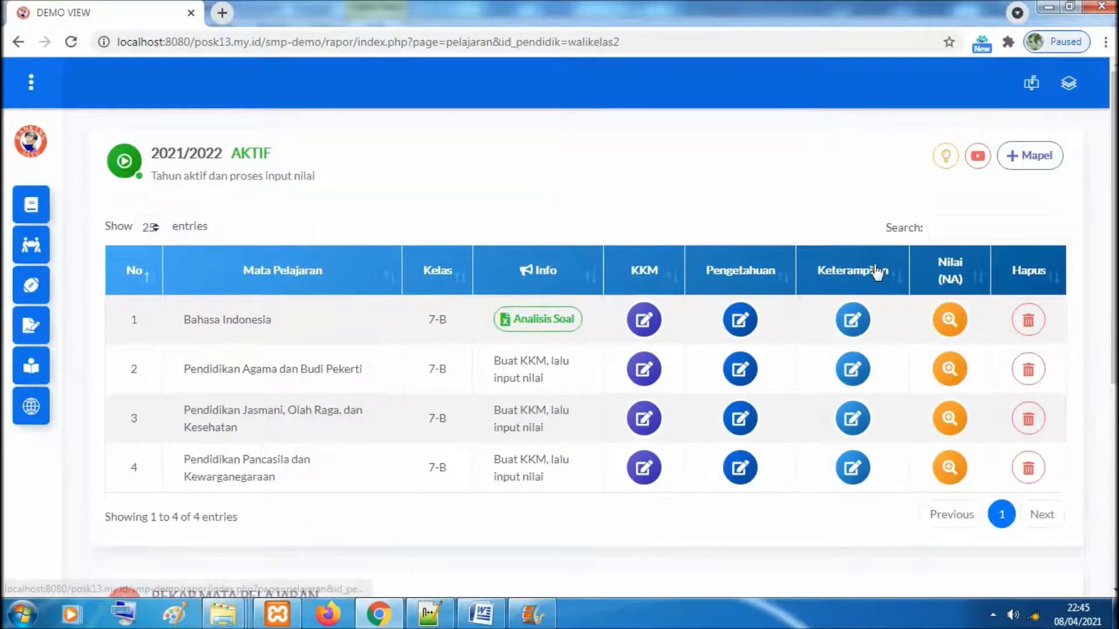
Choose Keterampilan, Semester Ganjil for Bahasa Indonesia and open the KD 4.1 skill-grade table
{"action": "left_click", "coordinate": [849, 324]}
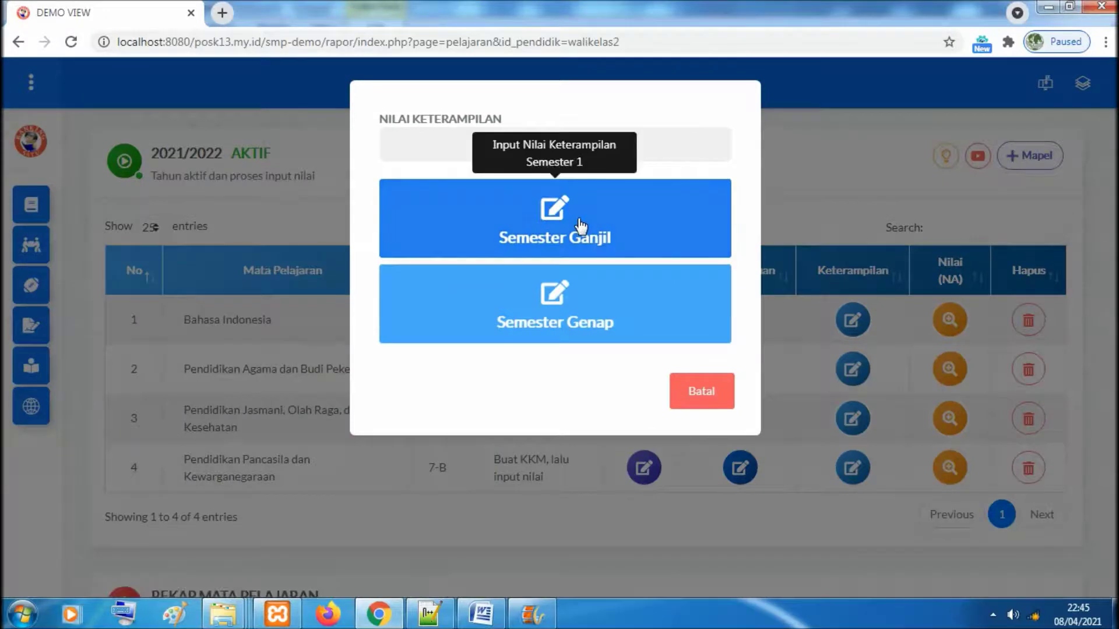
{"action": "left_click", "coordinate": [580, 224]}
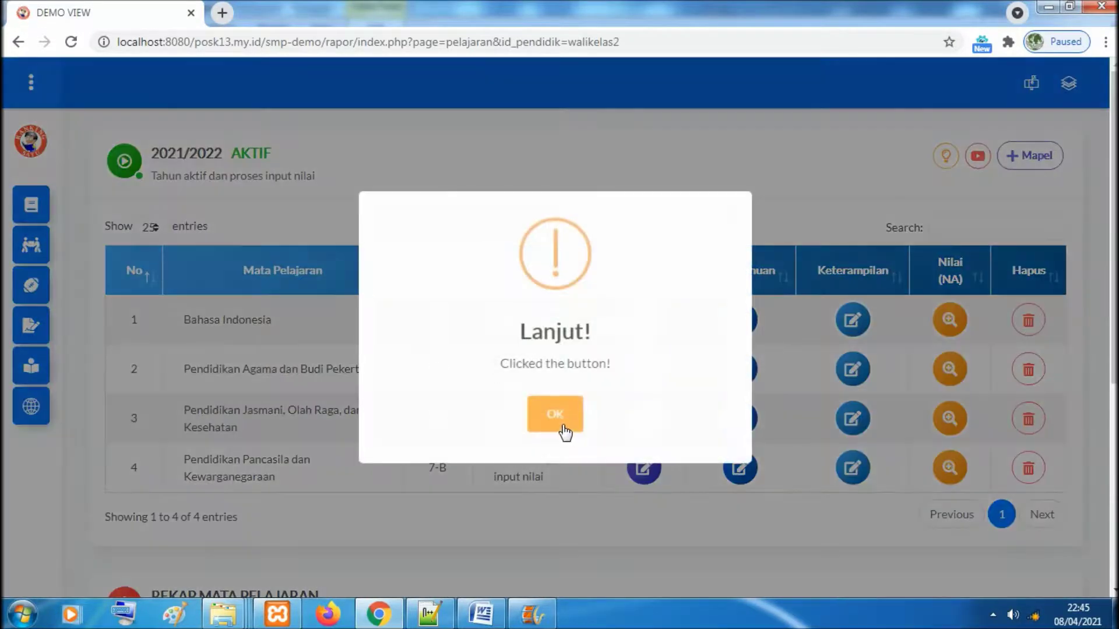
{"action": "left_click", "coordinate": [563, 425]}
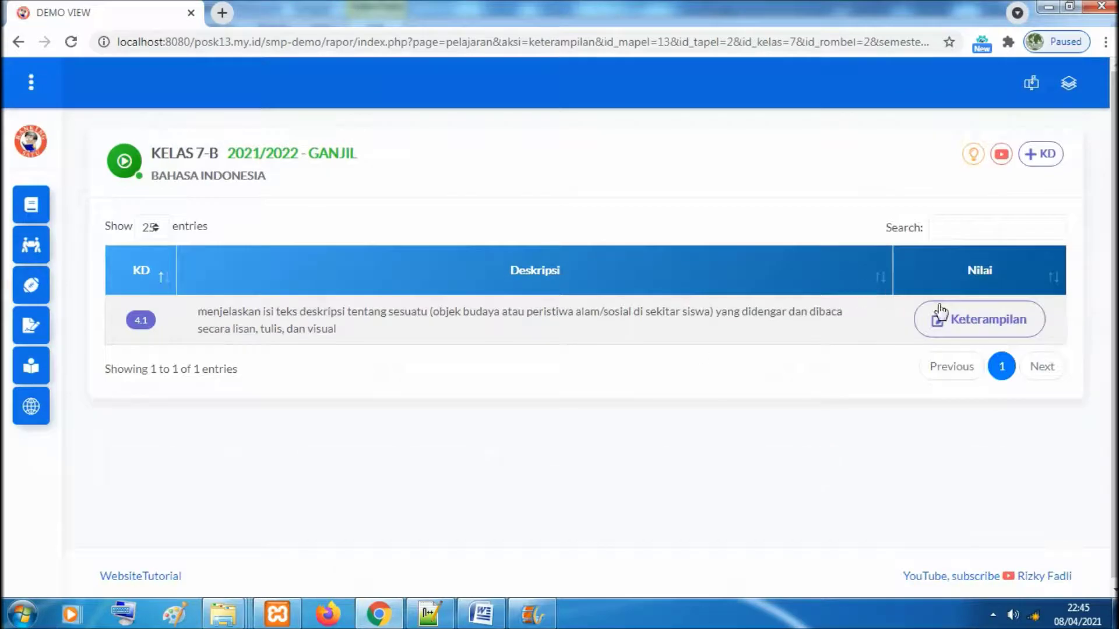
{"action": "left_click", "coordinate": [951, 321]}
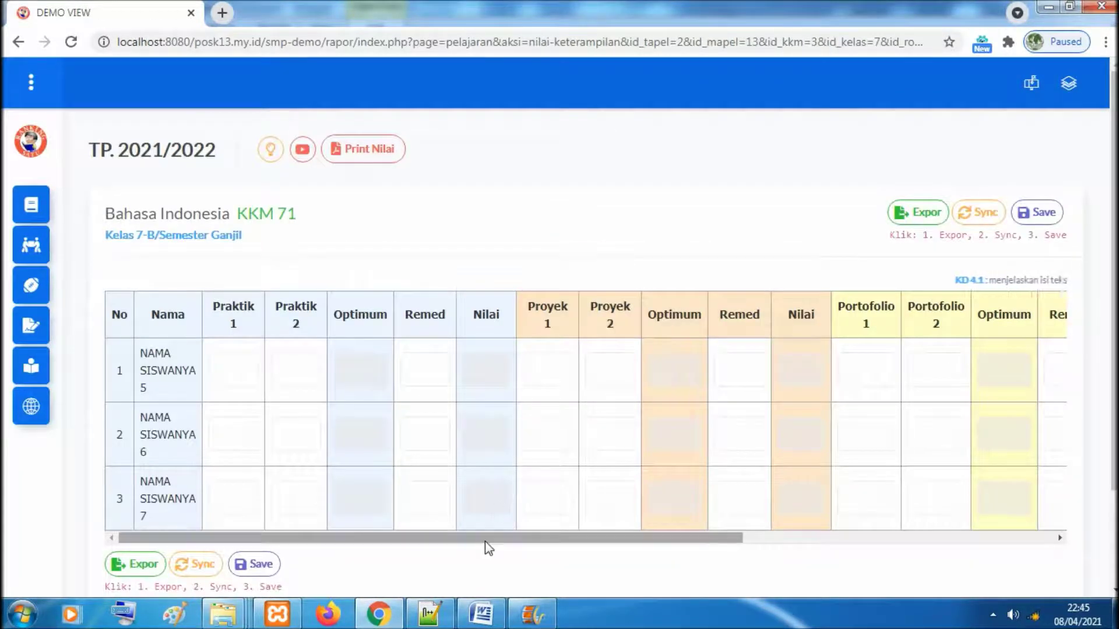
{"action": "left_click_drag", "start_coordinate": [485, 543], "coordinate": [445, 535]}
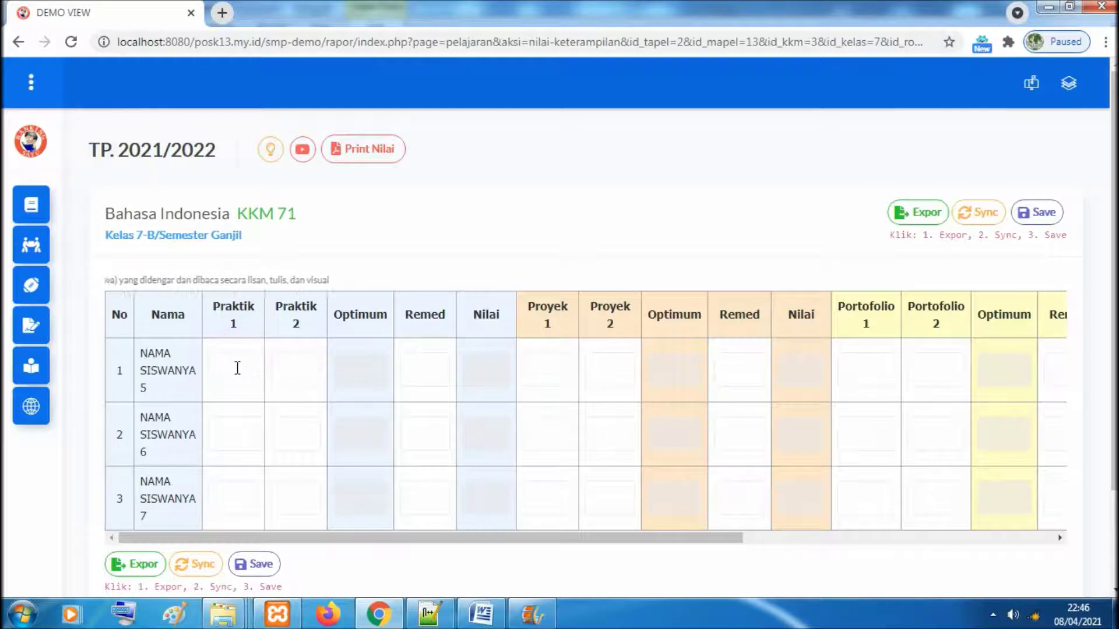
Enter Praktik 1/Praktik 2 scores 75/80, 95/80 and 78/77 for rows 1–3 of KD 4.1
{"action": "left_click", "coordinate": [224, 13]}
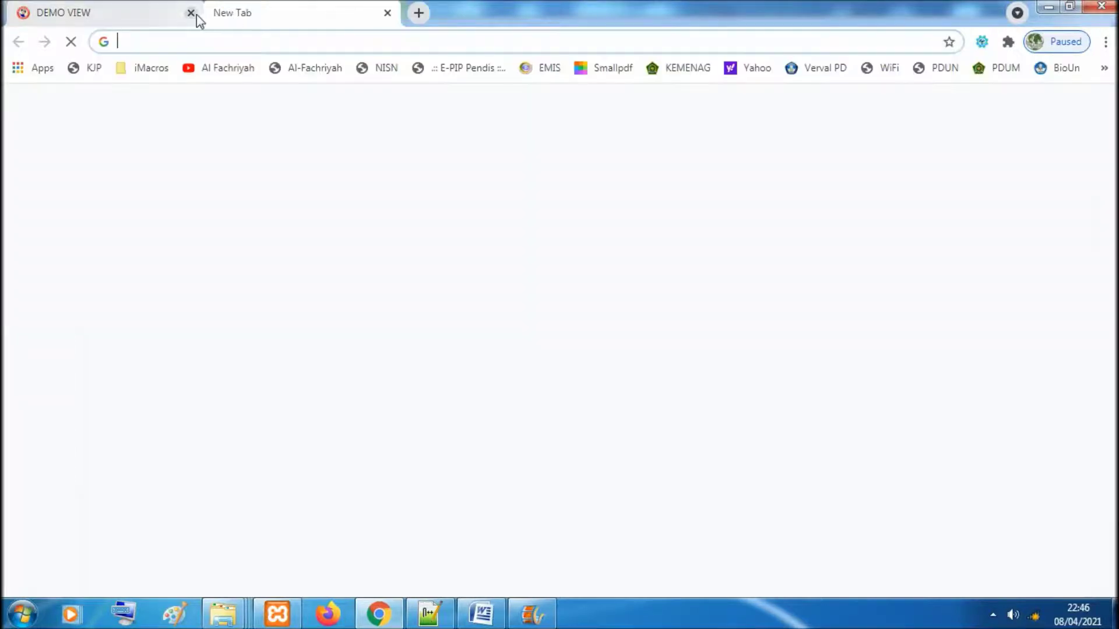
{"action": "left_click", "coordinate": [192, 17]}
{"action": "left_click", "coordinate": [244, 380]}
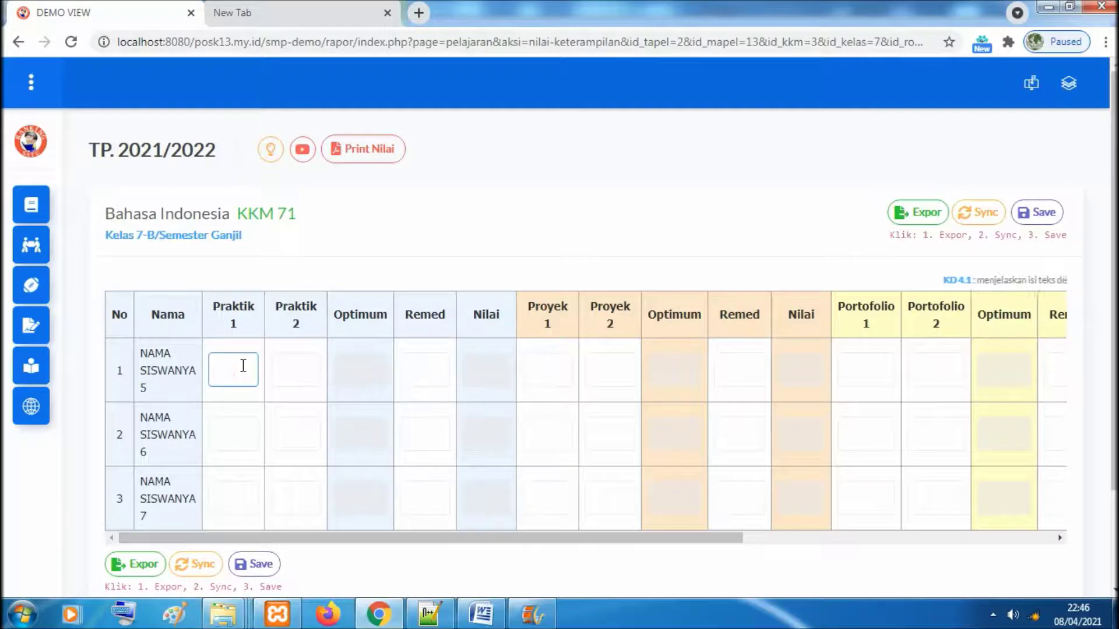
{"action": "type", "text": "75"}
{"action": "left_click", "coordinate": [304, 379]}
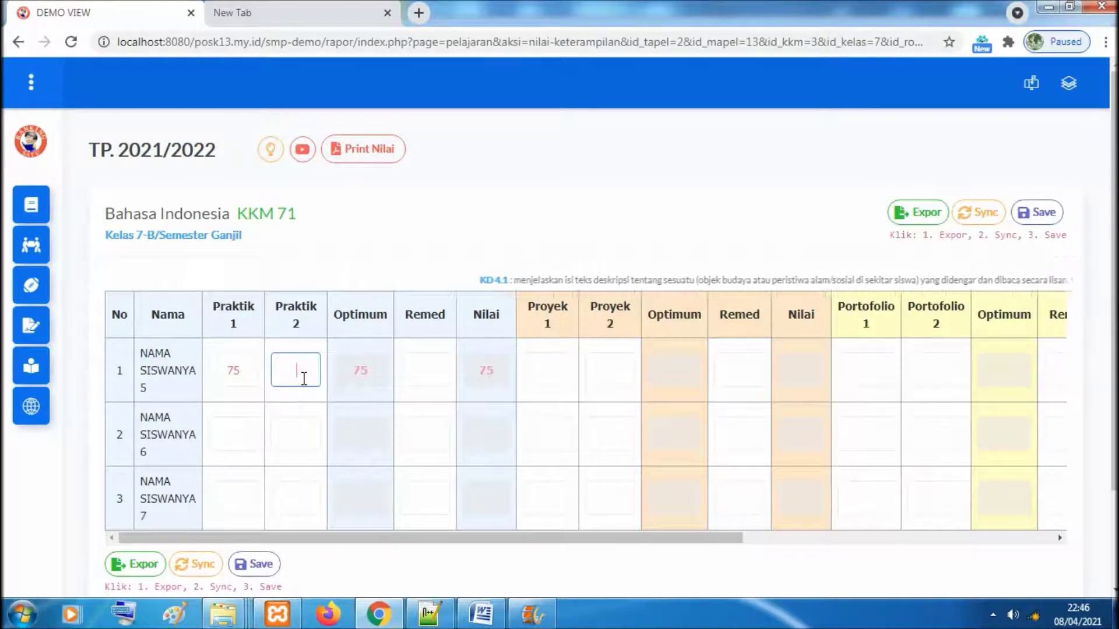
{"action": "type", "text": "80"}
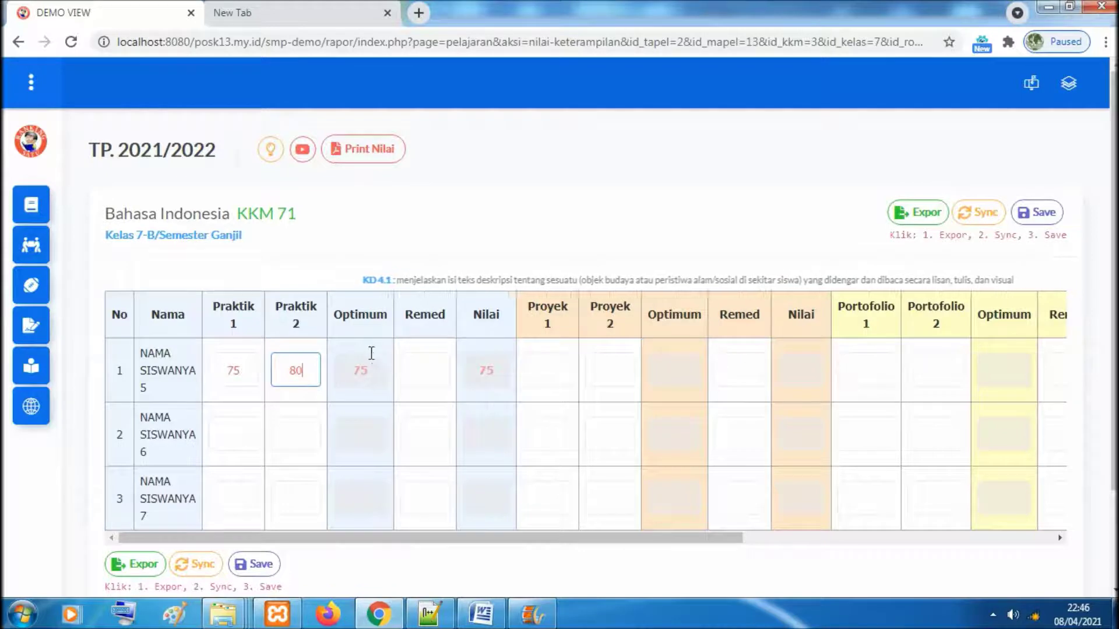
{"action": "left_click", "coordinate": [240, 433]}
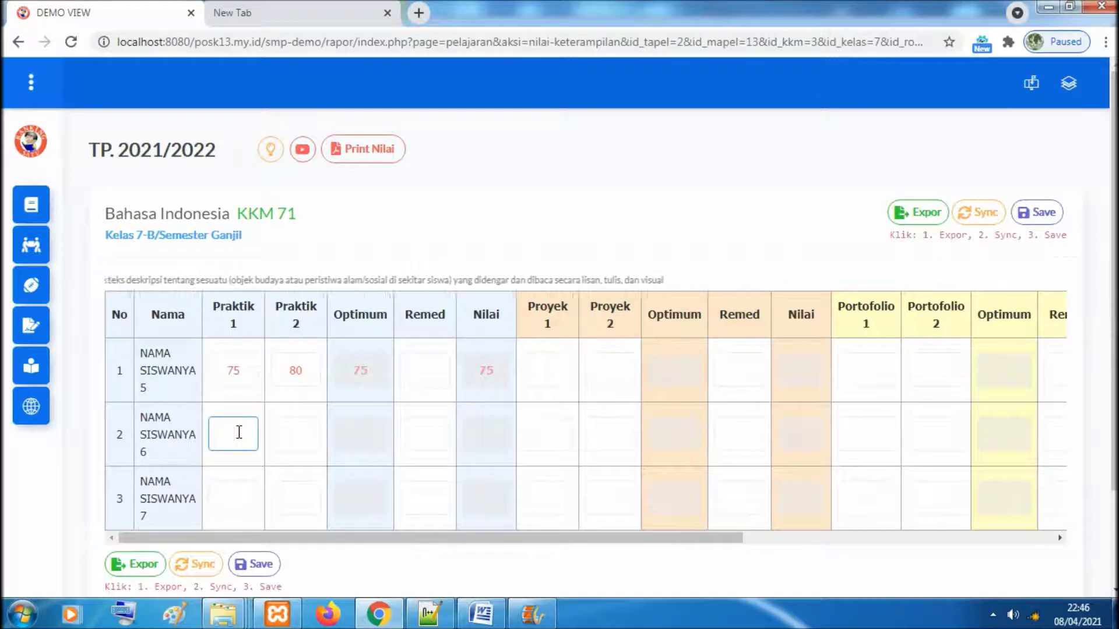
{"action": "type", "text": "95"}
{"action": "left_click", "coordinate": [299, 440]}
{"action": "type", "text": "80"}
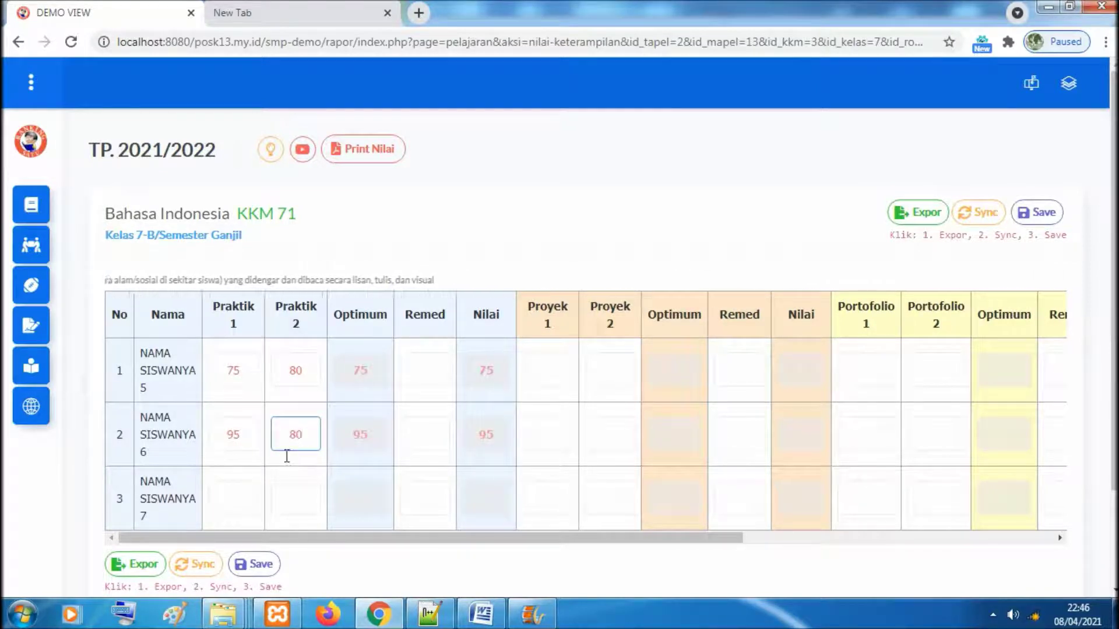
{"action": "left_click", "coordinate": [234, 486]}
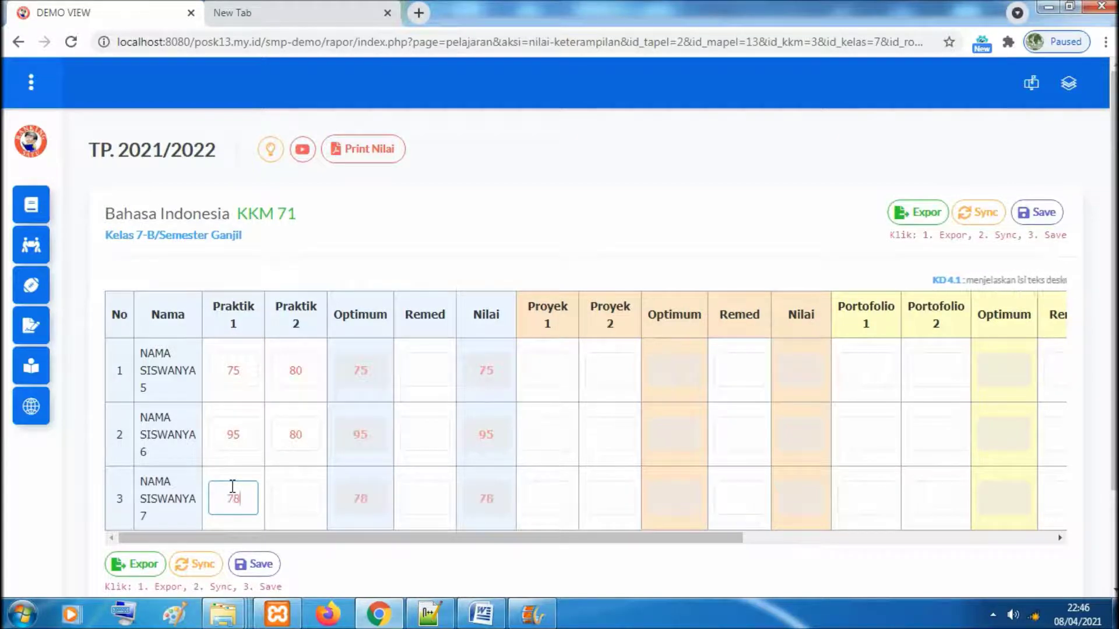
{"action": "left_click", "coordinate": [294, 490]}
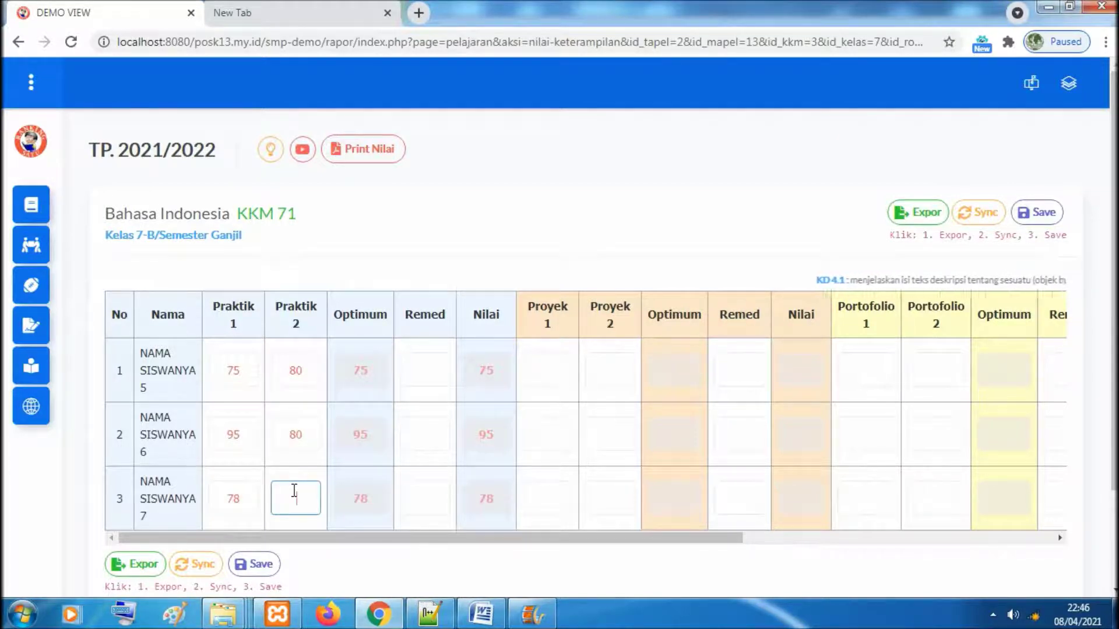
{"action": "type", "text": "77"}
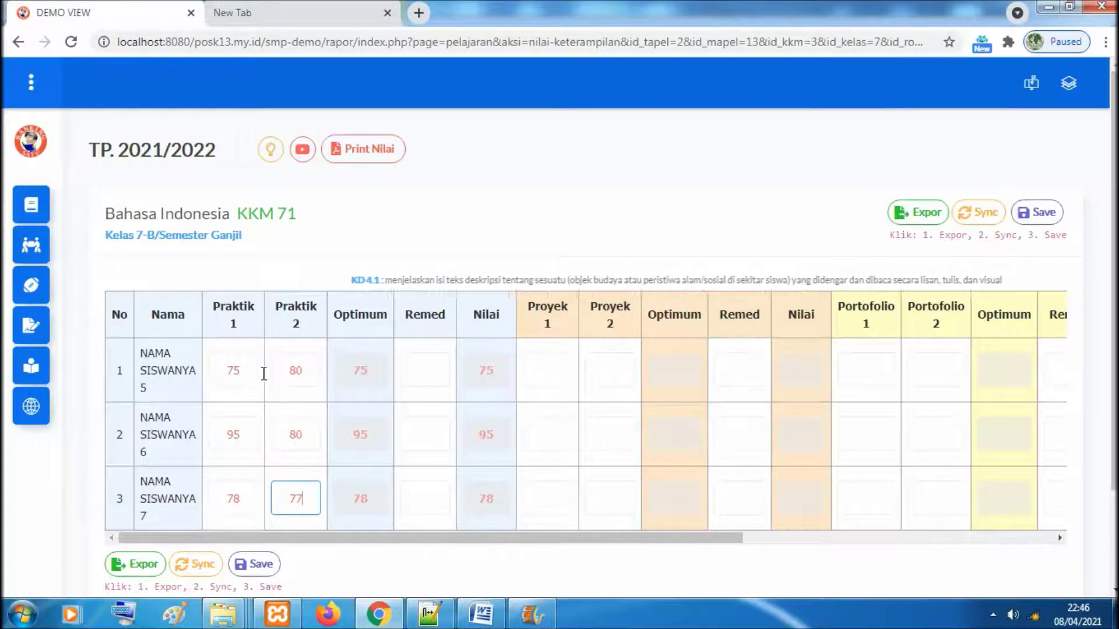
{"action": "mouse_move", "coordinate": [655, 534]}
{"action": "left_mouse_down"}
{"action": "mouse_move", "coordinate": [699, 544]}
{"action": "mouse_move", "coordinate": [635, 544]}
{"action": "left_mouse_up"}
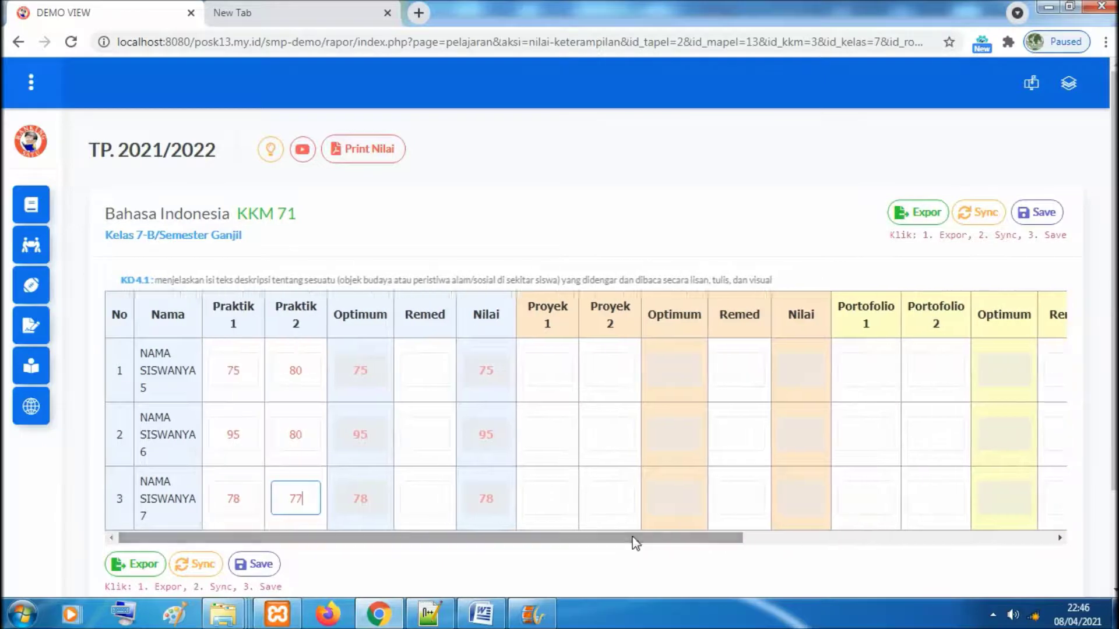
Export, sync and save the KD 4.1 skill grades
{"action": "left_click", "coordinate": [907, 224]}
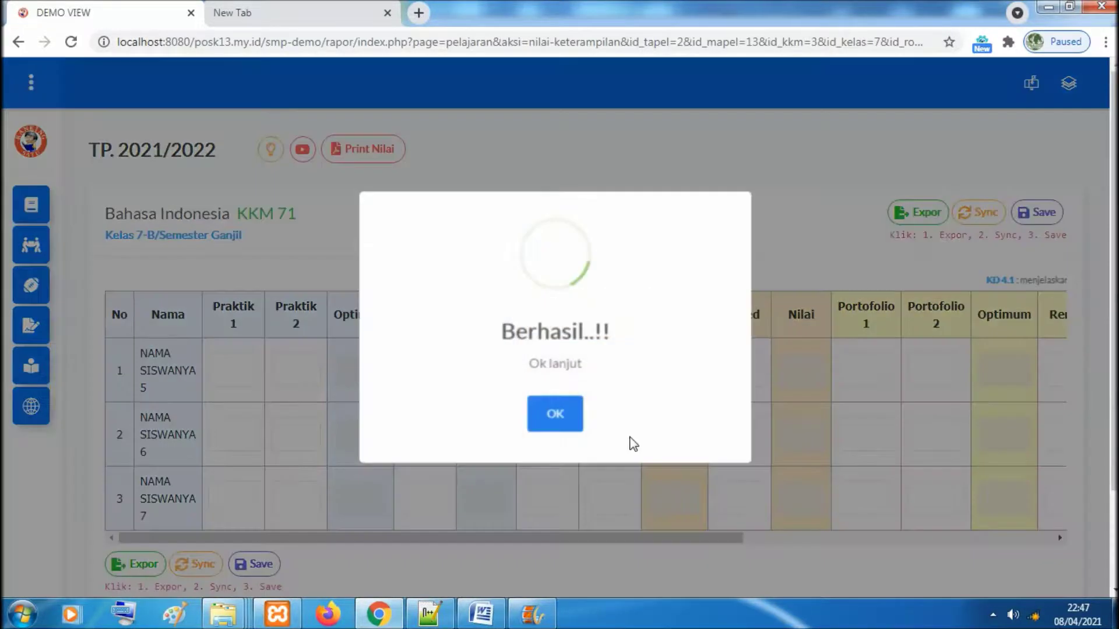
{"action": "left_click", "coordinate": [570, 425]}
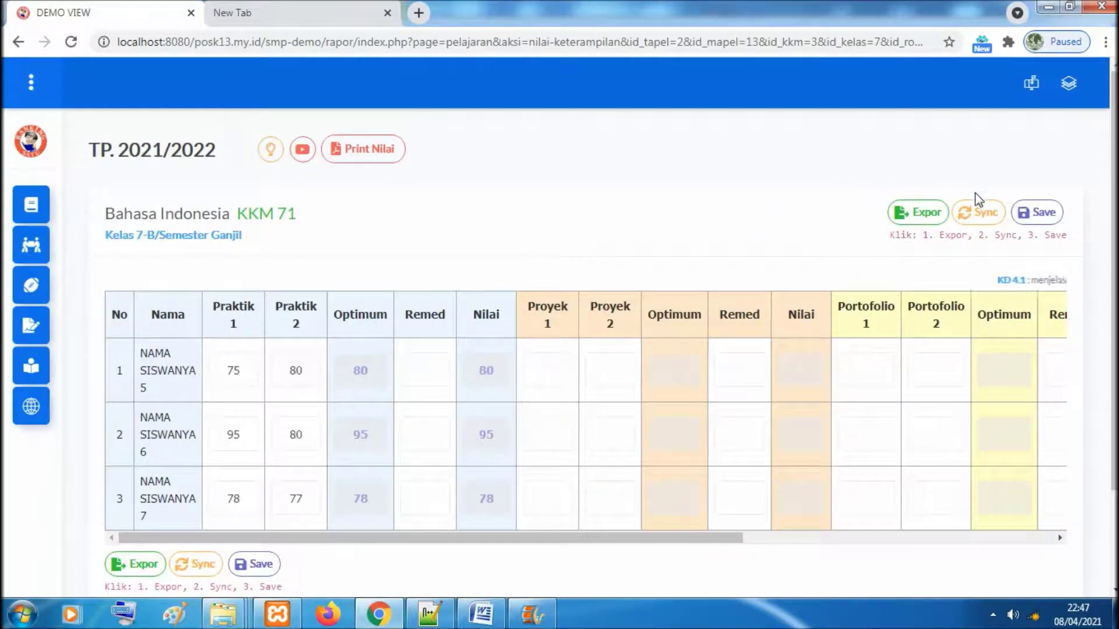
{"action": "left_click", "coordinate": [974, 208]}
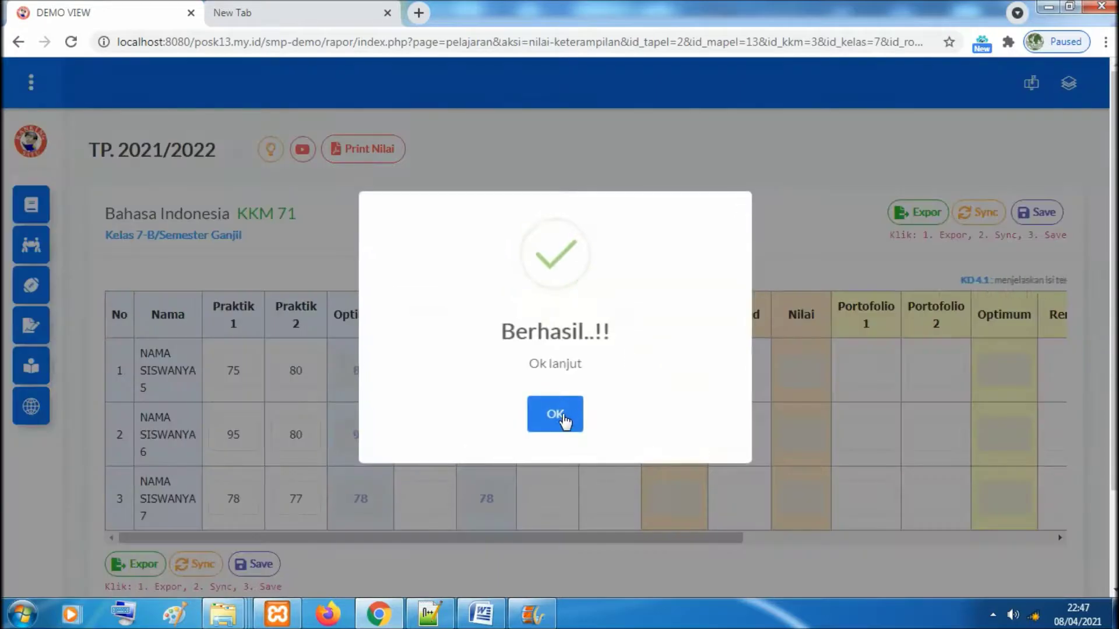
{"action": "left_click", "coordinate": [564, 420]}
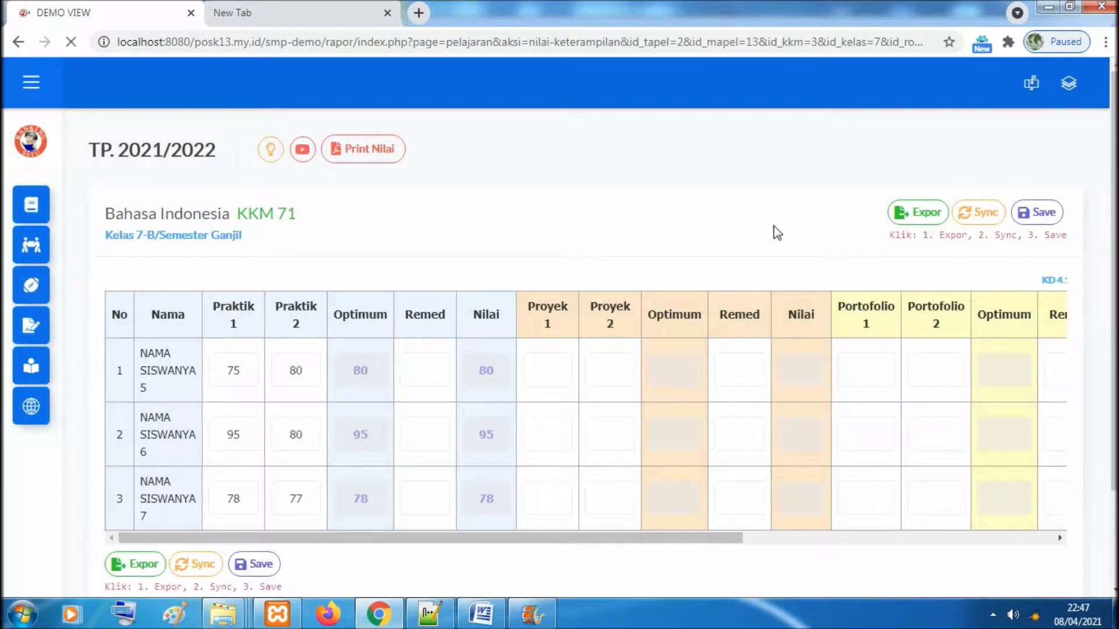
{"action": "left_click", "coordinate": [1035, 212]}
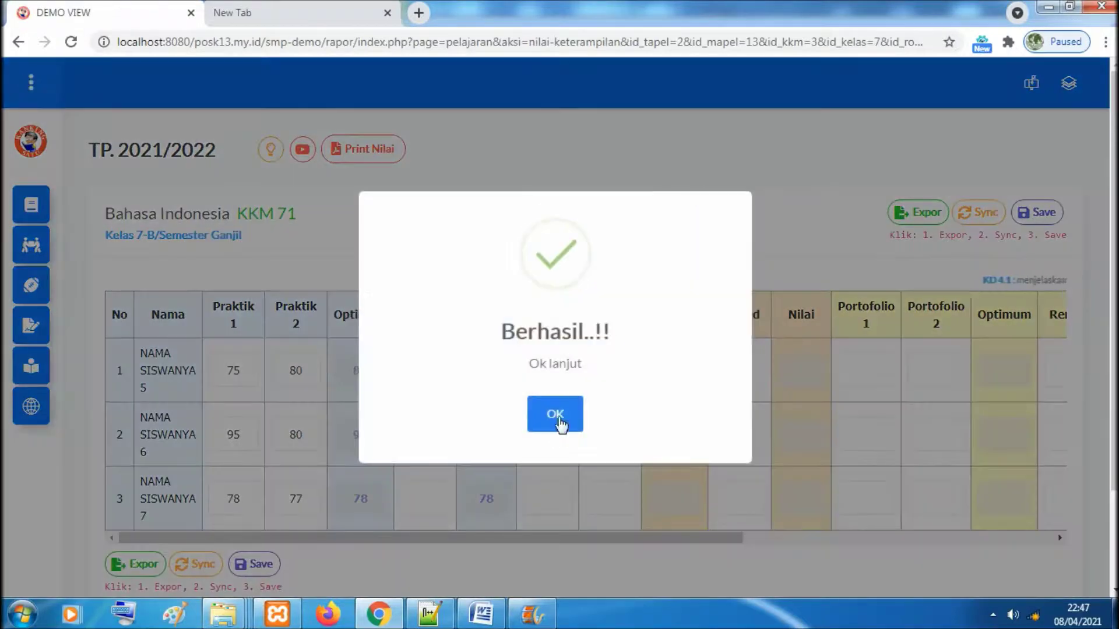
{"action": "left_click", "coordinate": [554, 432]}
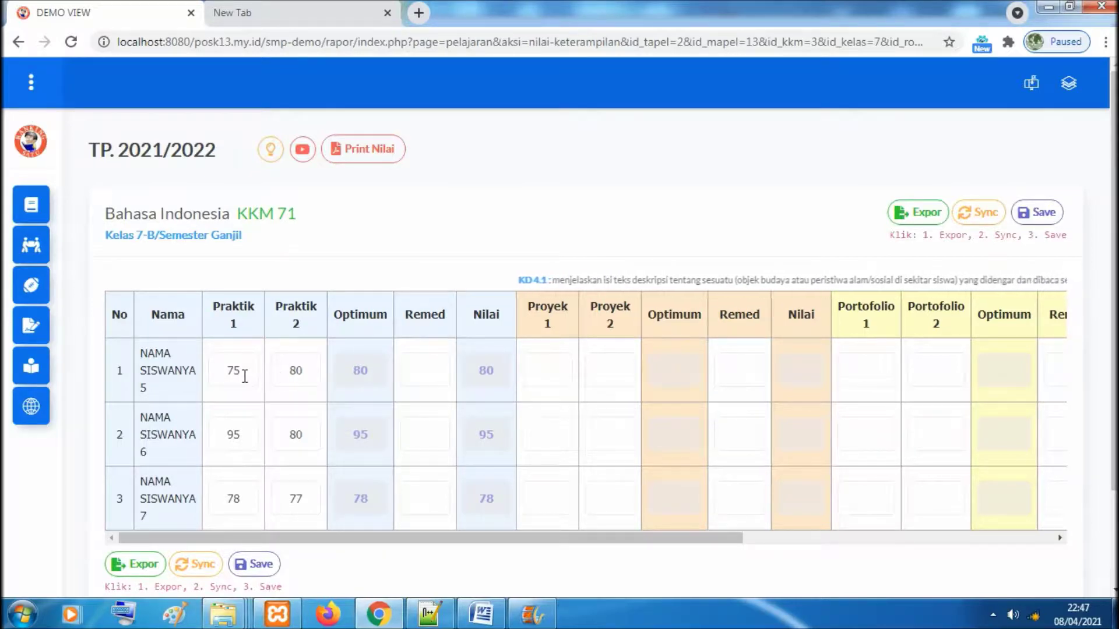
Check the computed Optimum and Nilai_KD values of 80, 95 and 78
{"action": "double_click", "coordinate": [358, 370]}
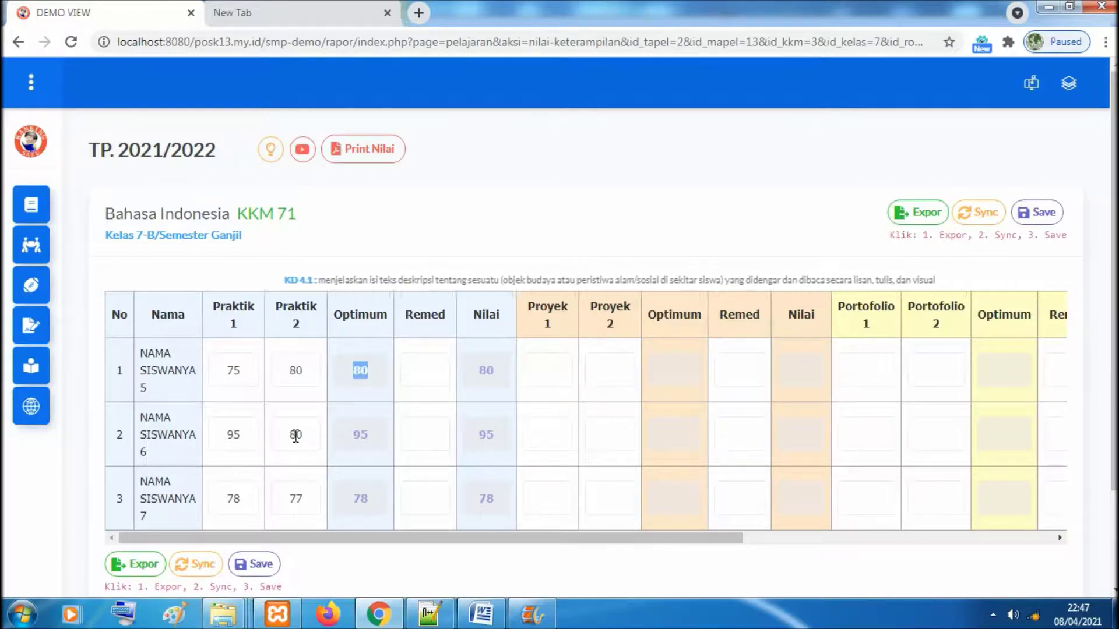
{"action": "double_click", "coordinate": [355, 436]}
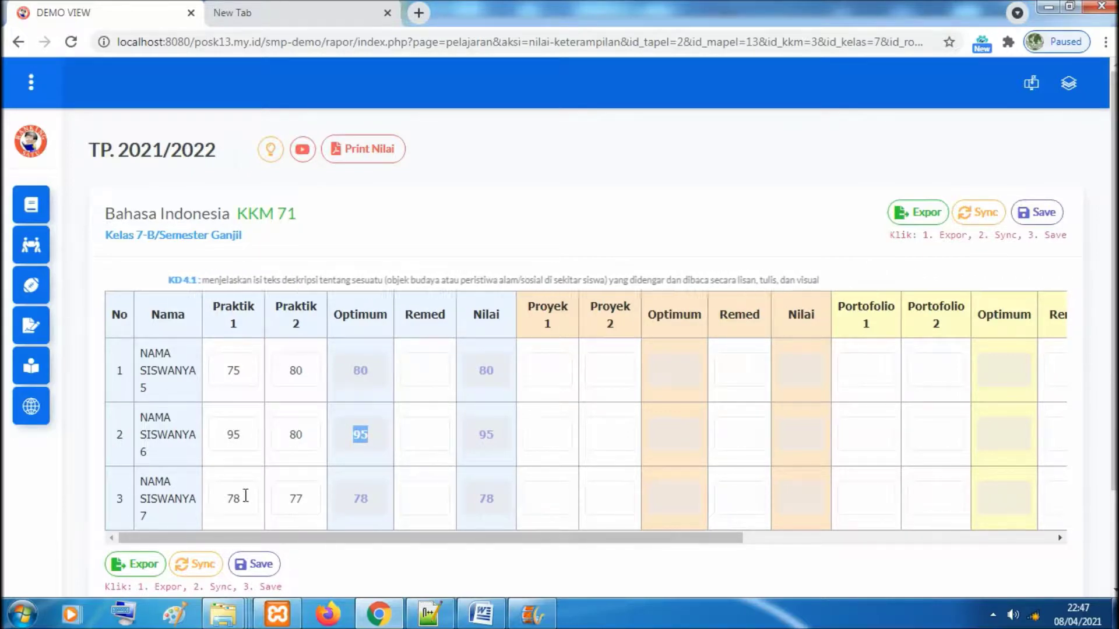
{"action": "double_click", "coordinate": [295, 500]}
{"action": "double_click", "coordinate": [359, 500]}
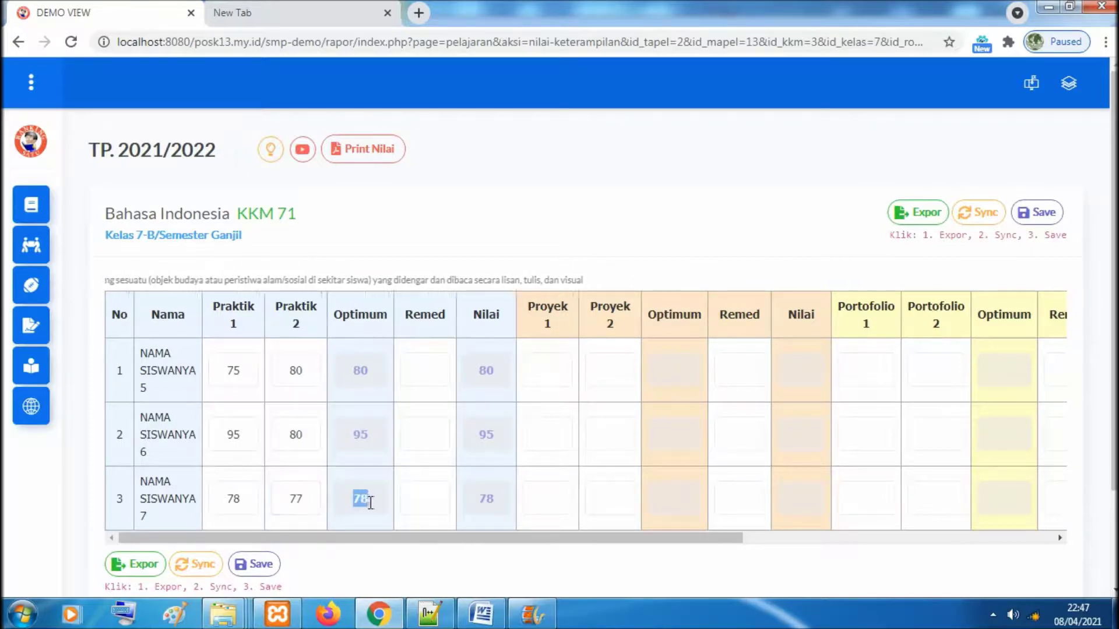
{"action": "left_click_drag", "start_coordinate": [475, 539], "coordinate": [806, 564]}
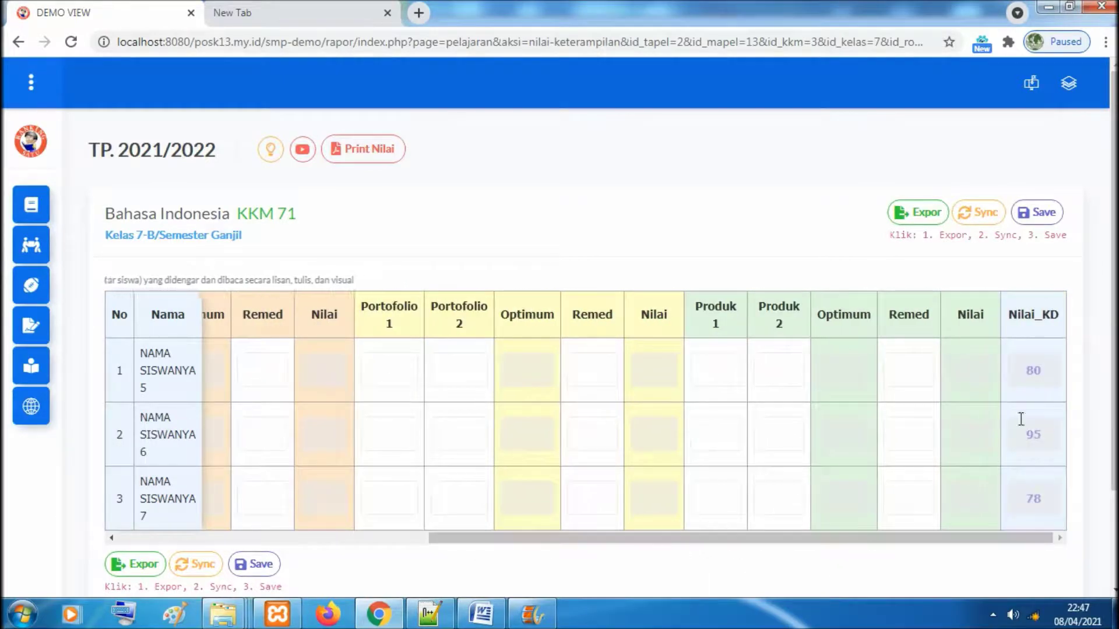
{"action": "left_click_drag", "start_coordinate": [976, 542], "coordinate": [600, 543]}
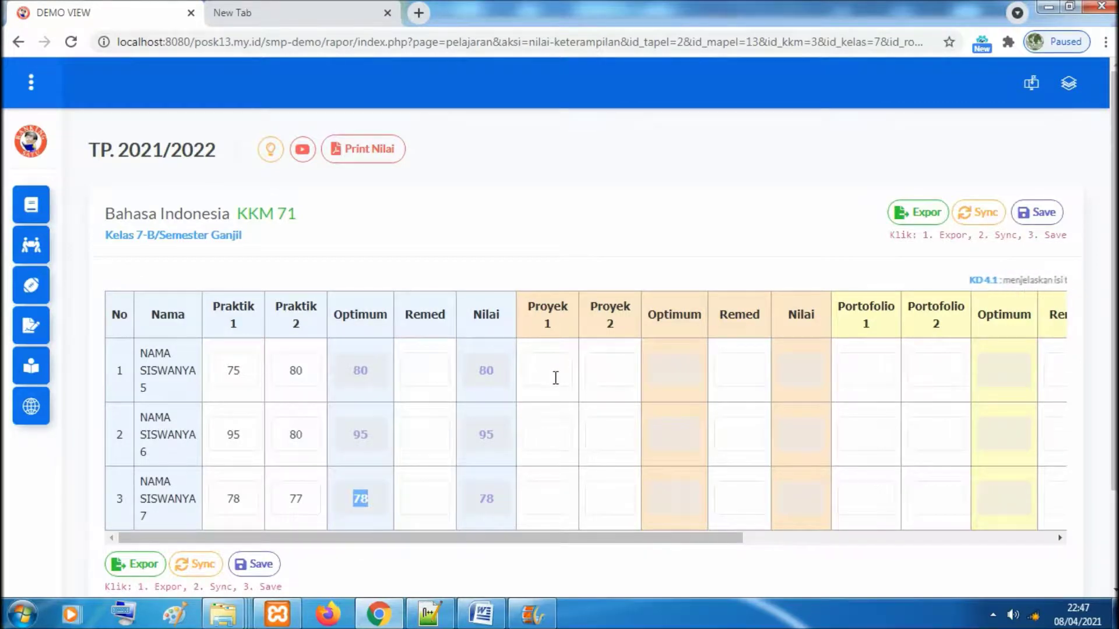
{"action": "left_click", "coordinate": [753, 517]}
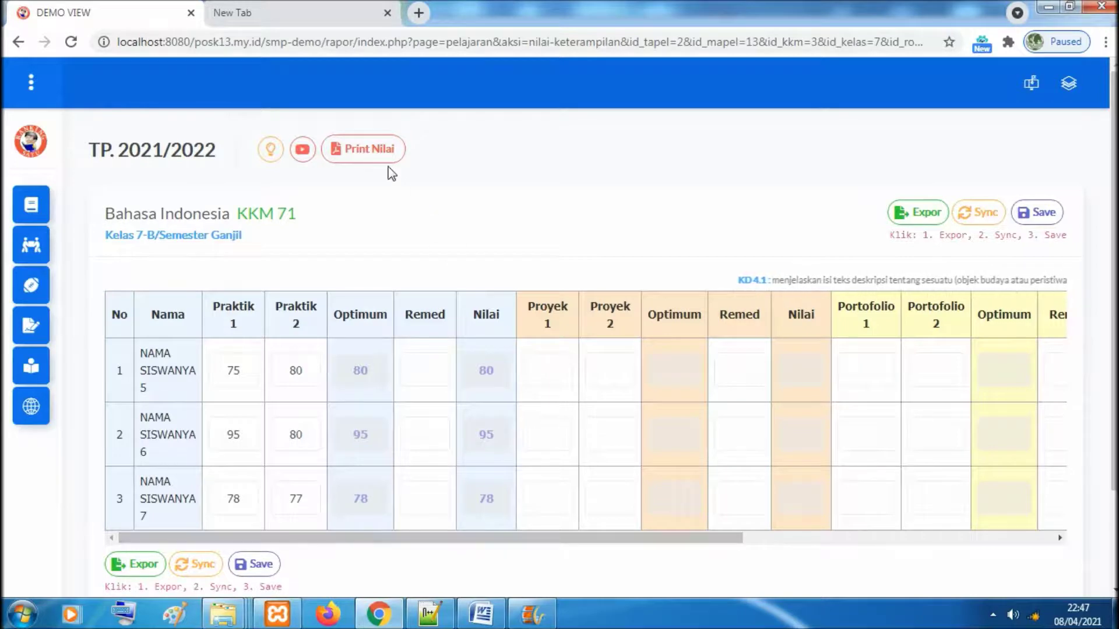
{"action": "left_click", "coordinate": [378, 155]}
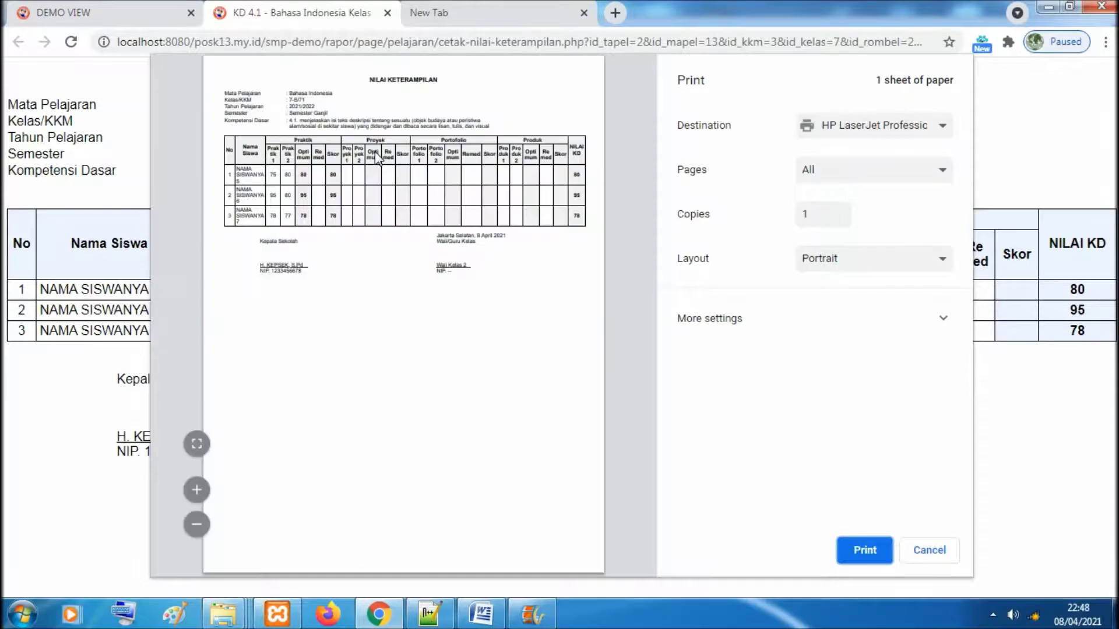
{"action": "left_click", "coordinate": [199, 446]}
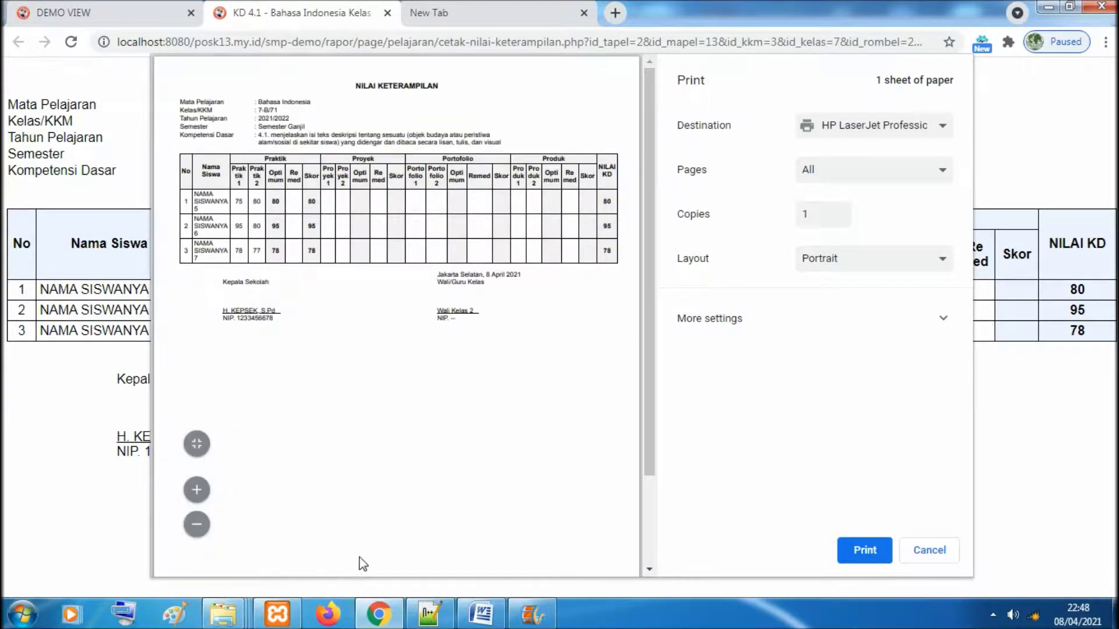
{"action": "left_click", "coordinate": [387, 12]}
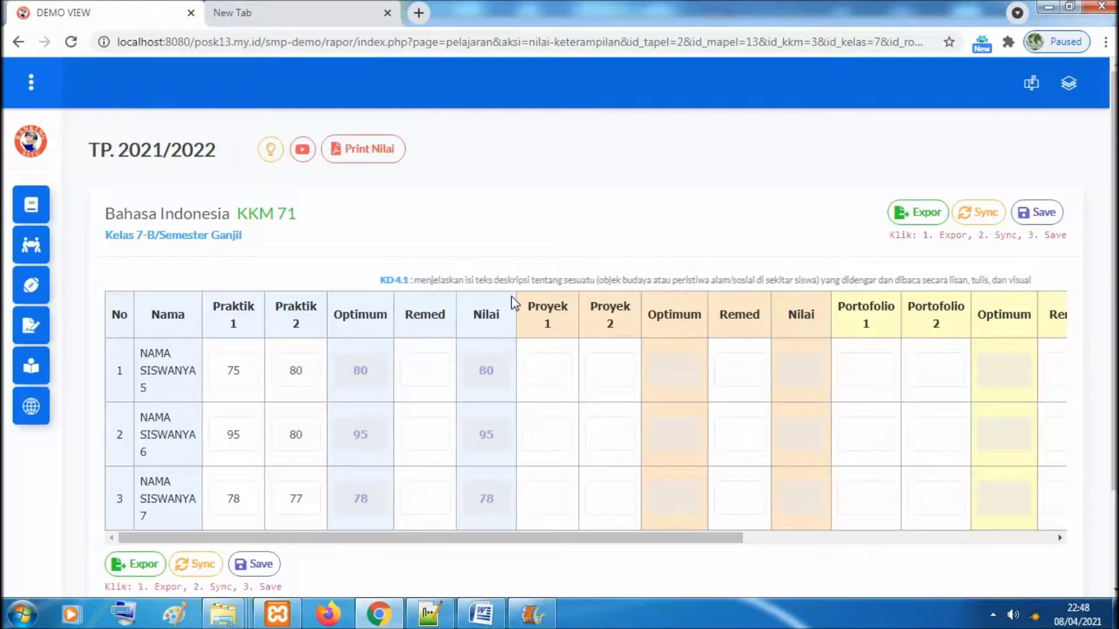
From the subject list, open Bahasa Indonesia's Nilai (NA) options and choose Semester Ganjil
{"action": "mouse_move", "coordinate": [555, 539]}
{"action": "left_mouse_down"}
{"action": "mouse_move", "coordinate": [646, 543]}
{"action": "mouse_move", "coordinate": [558, 541]}
{"action": "left_mouse_up"}
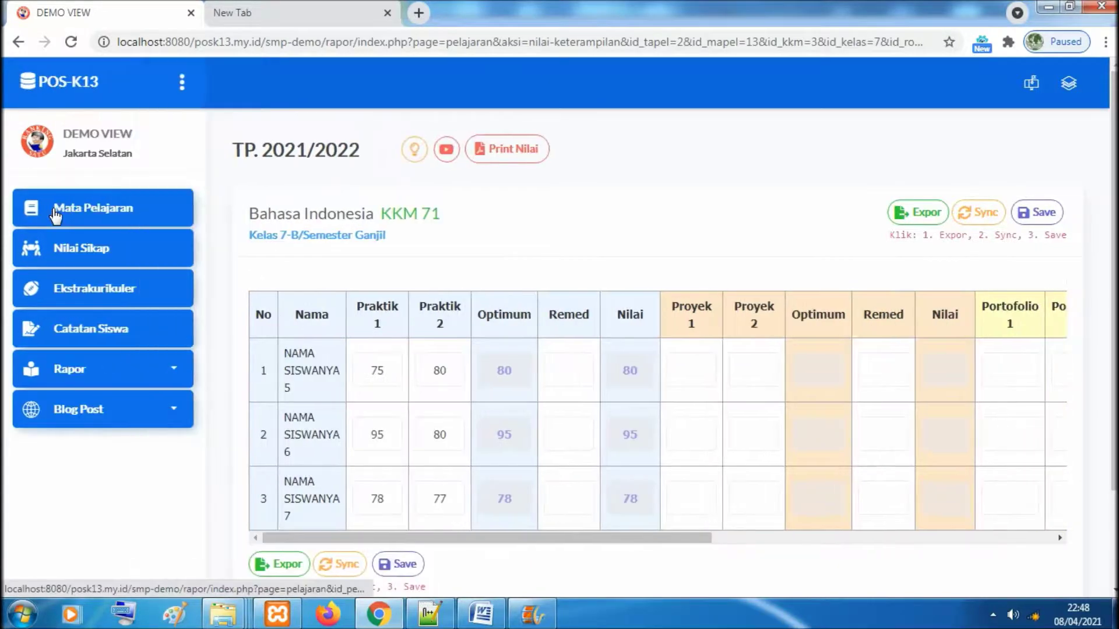
{"action": "left_click", "coordinate": [55, 220]}
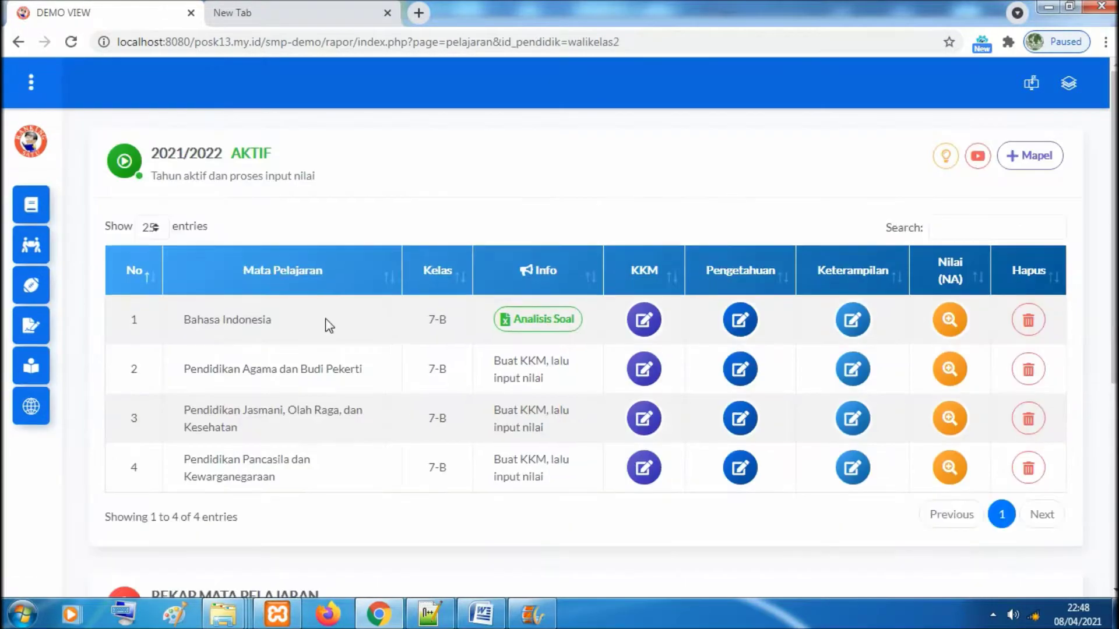
{"action": "left_click", "coordinate": [945, 156]}
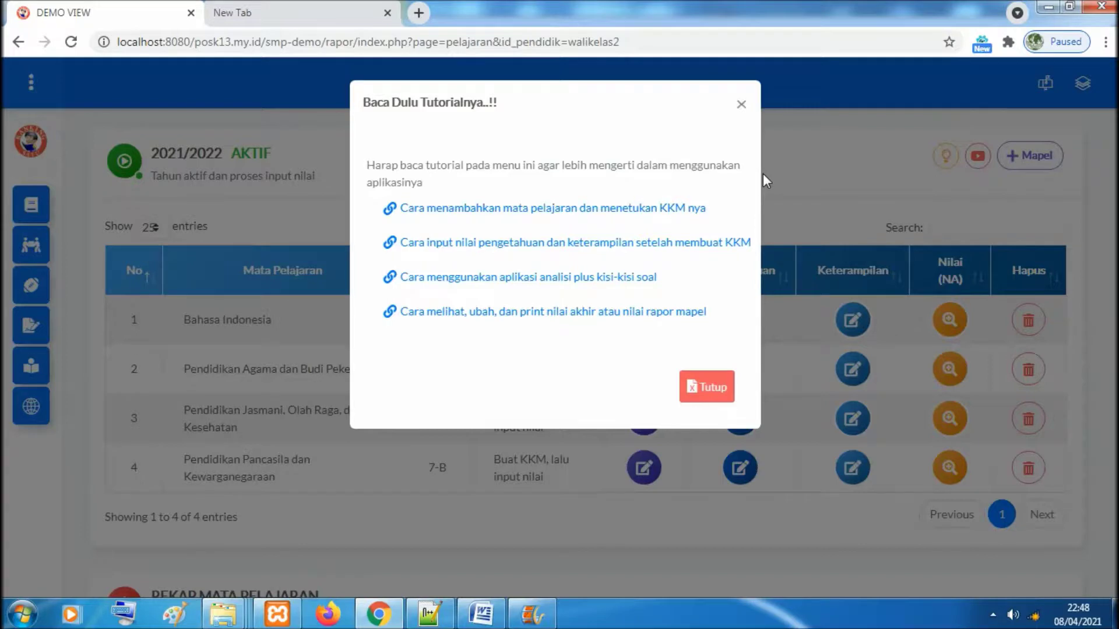
{"action": "left_click", "coordinate": [741, 104]}
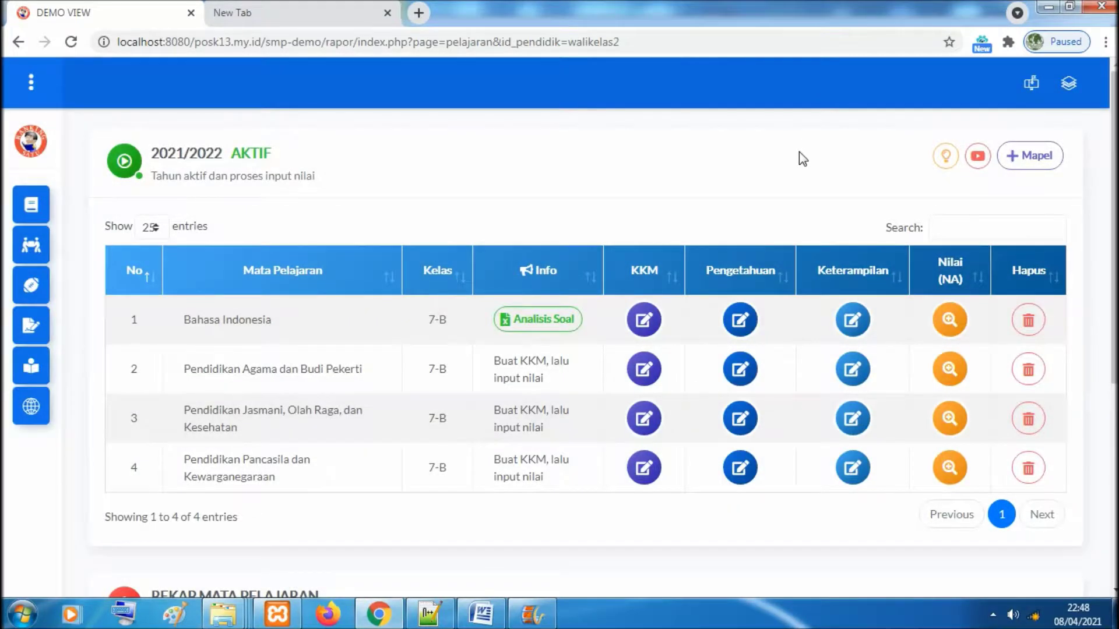
{"action": "left_click", "coordinate": [948, 321]}
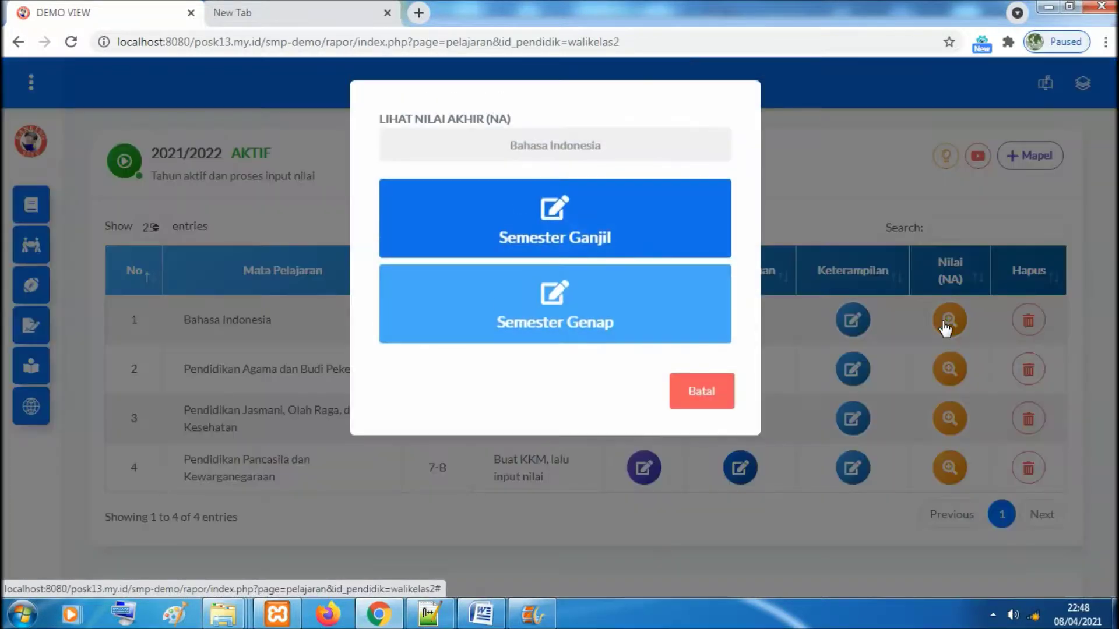
{"action": "left_click", "coordinate": [598, 232]}
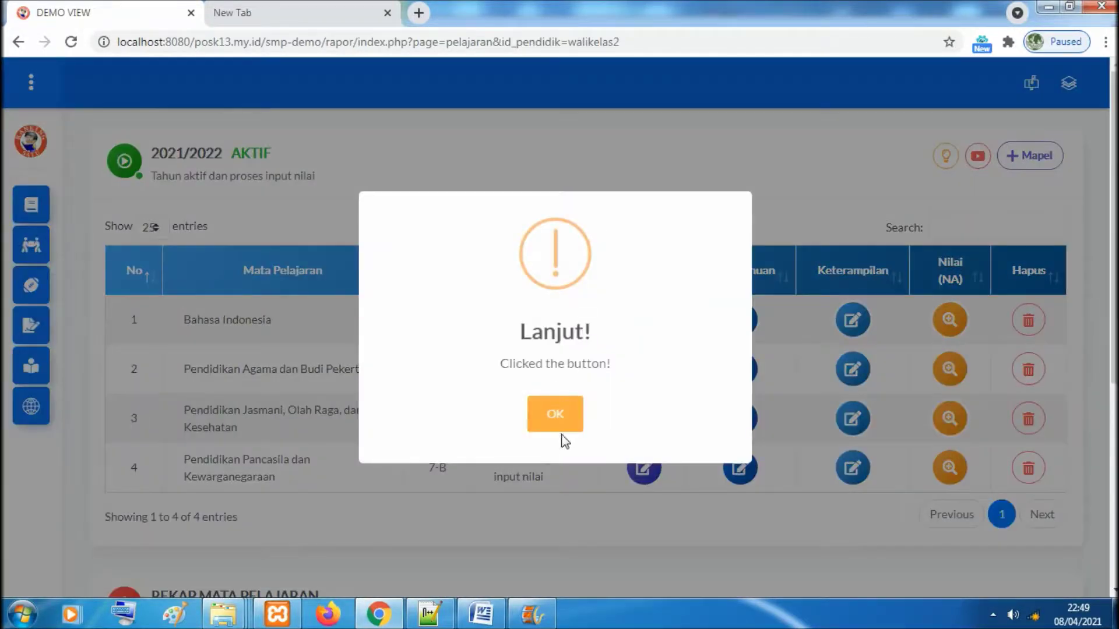
Confirm the Lanjut alert and review row 1's final grades, including knowledge score 78
{"action": "left_click", "coordinate": [557, 417]}
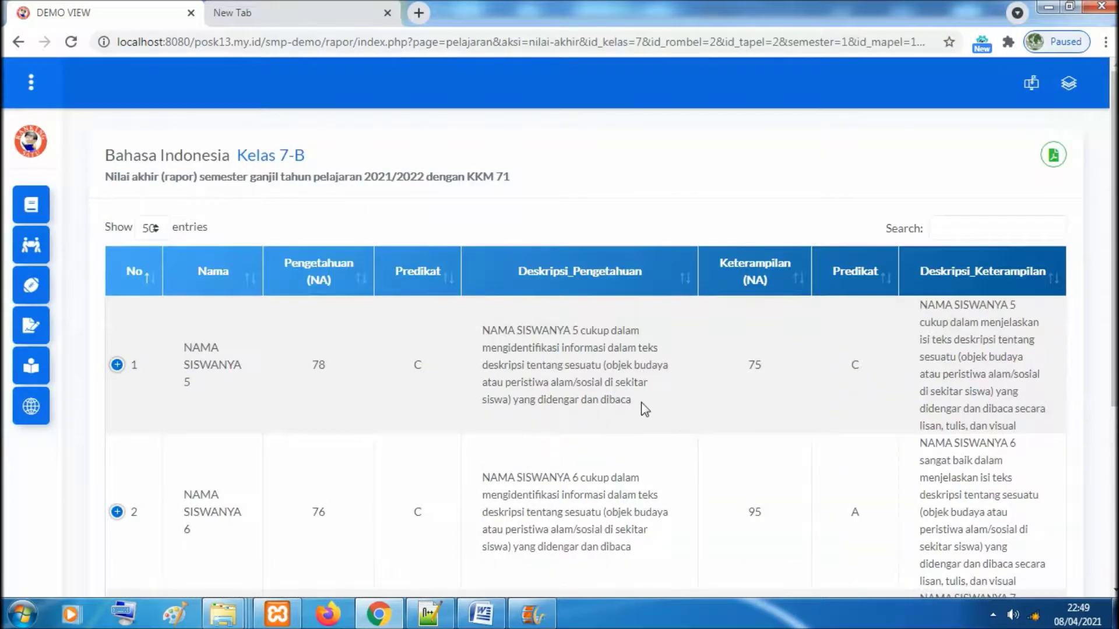
{"action": "scroll", "coordinate": [1113, 245], "scroll_direction": "down", "scroll_amount": 2}
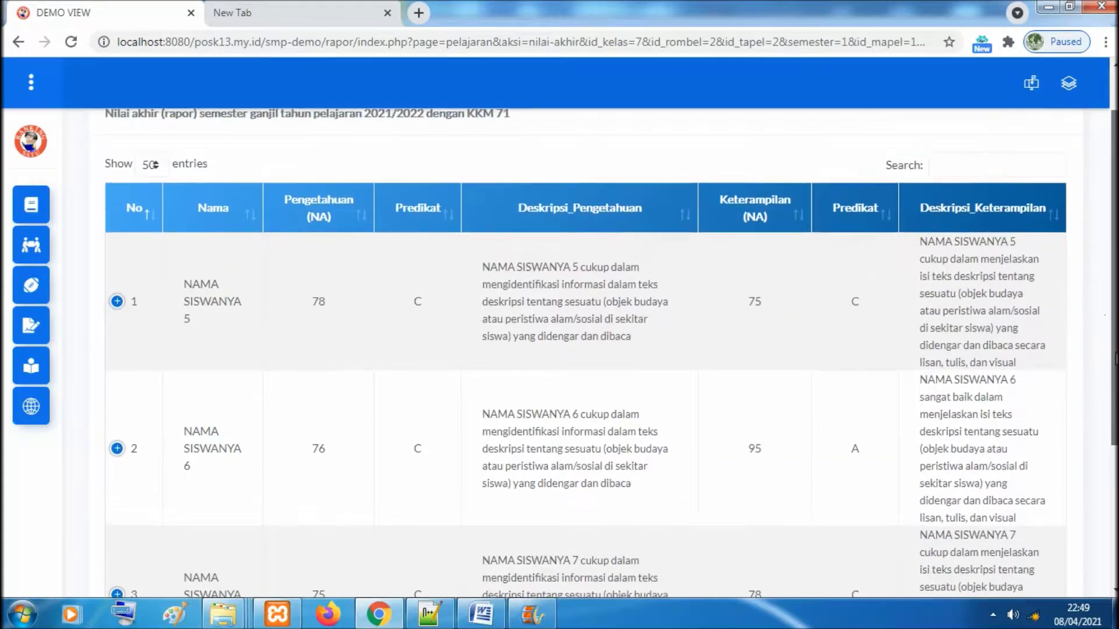
{"action": "double_click", "coordinate": [315, 302]}
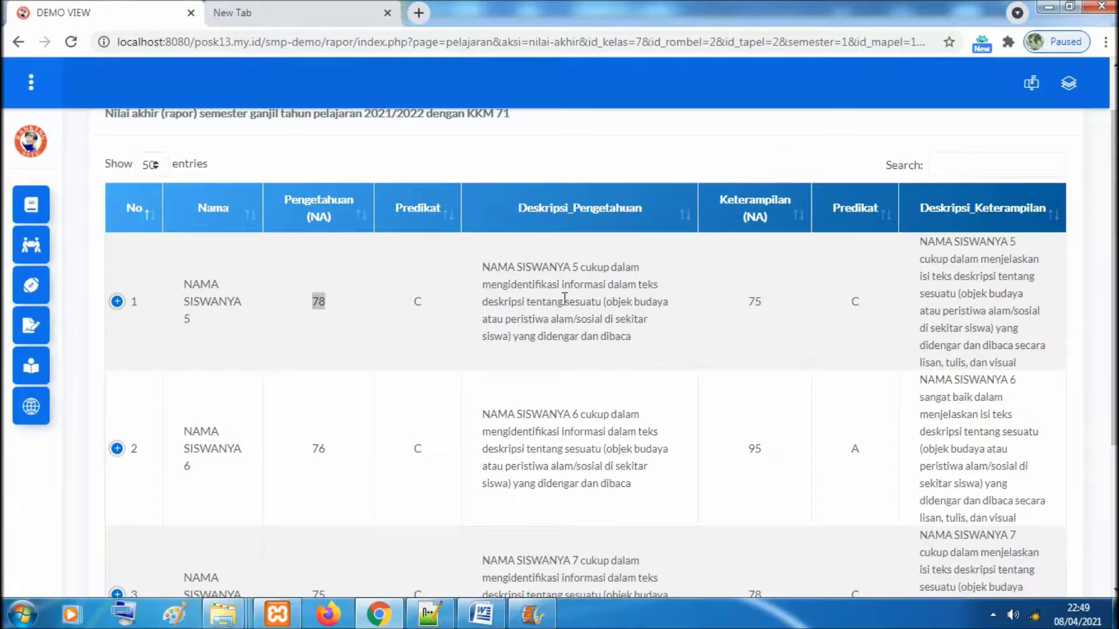
{"action": "double_click", "coordinate": [752, 302]}
{"action": "double_click", "coordinate": [854, 301]}
{"action": "left_click", "coordinate": [475, 282]}
Expand only row 1 to show its Aksi / Ubah button and check its knowledge description
{"action": "left_click", "coordinate": [117, 302]}
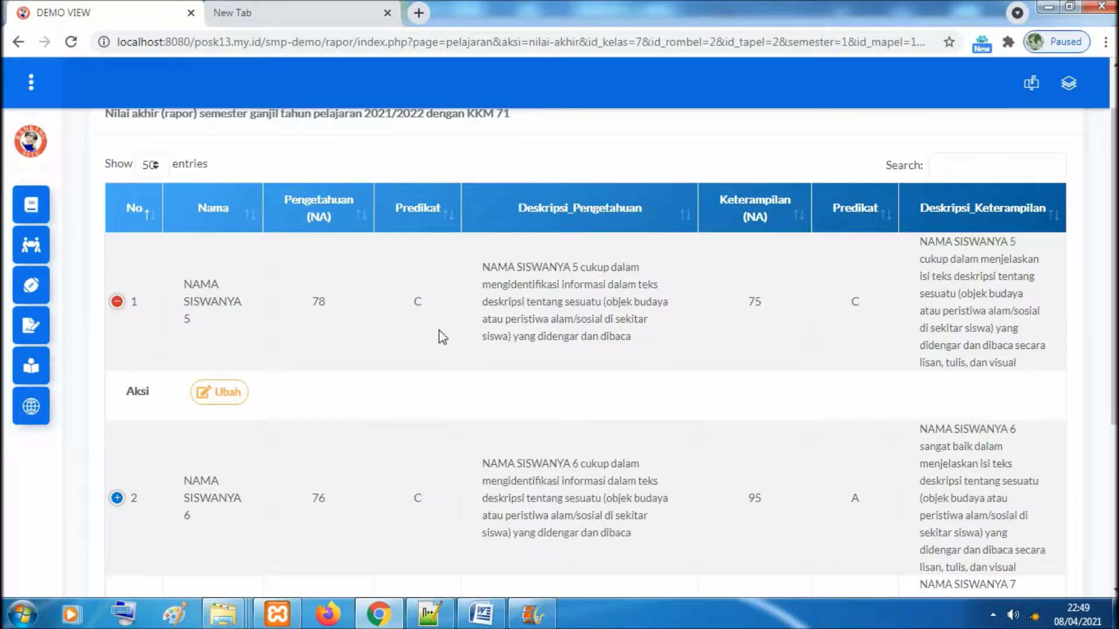
{"action": "left_click", "coordinate": [117, 498]}
{"action": "left_click", "coordinate": [117, 497]}
{"action": "left_click", "coordinate": [118, 302]}
{"action": "left_click", "coordinate": [117, 302]}
{"action": "left_click_drag", "start_coordinate": [482, 266], "coordinate": [633, 337]}
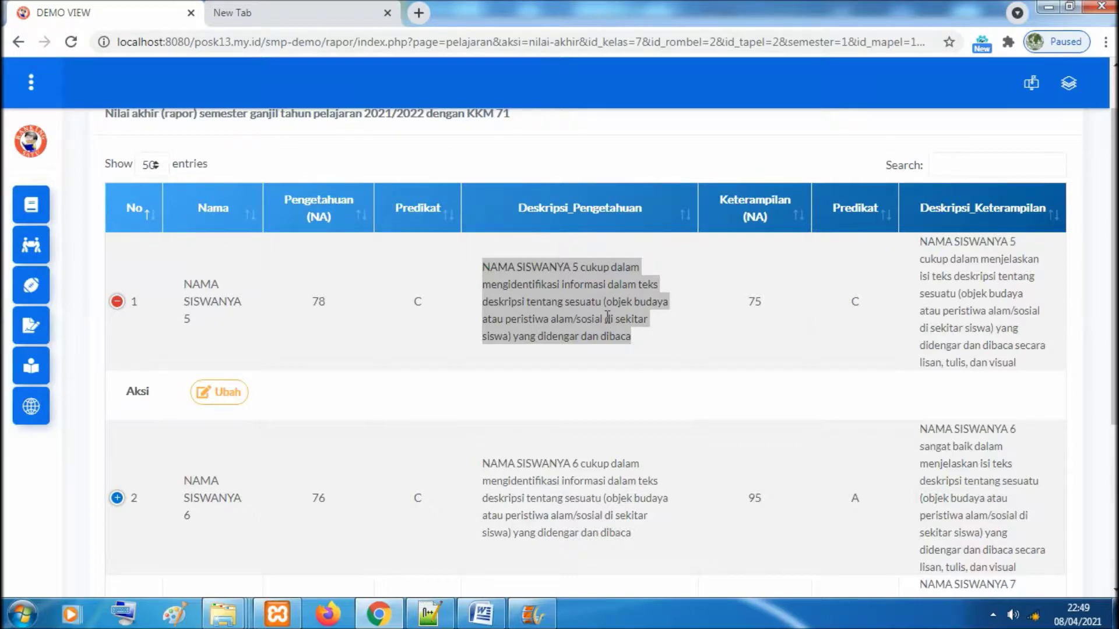
{"action": "left_click", "coordinate": [575, 286]}
{"action": "left_click", "coordinate": [576, 286]}
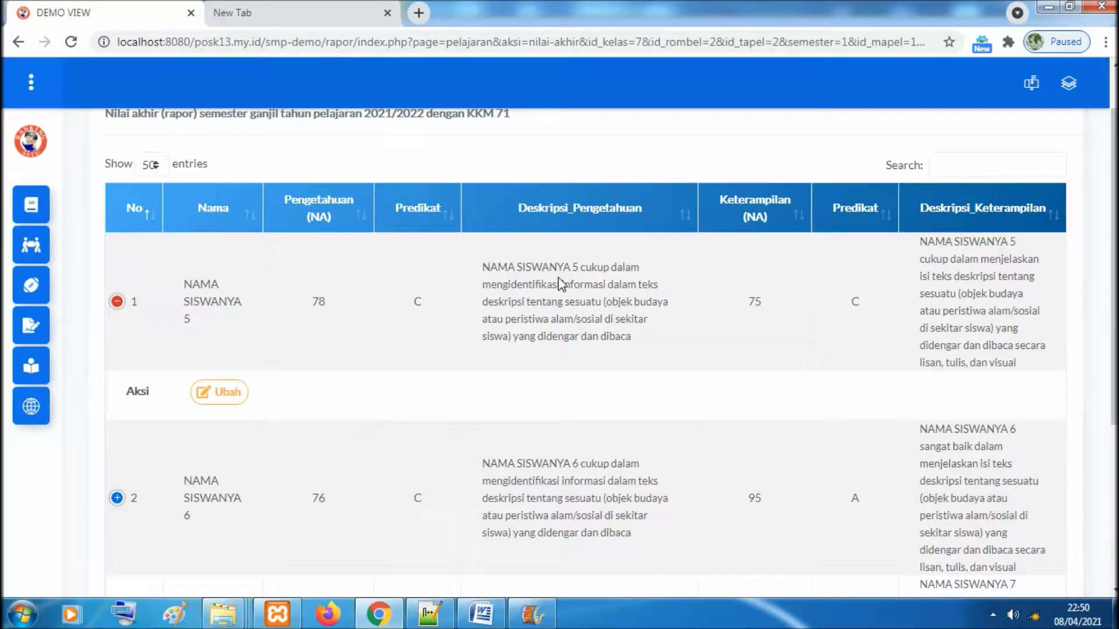
Replace 'didengar dan dibaca' with 'dinilai' in row 1's Deskripsi Pengetahuan and save it
{"action": "left_click", "coordinate": [235, 395]}
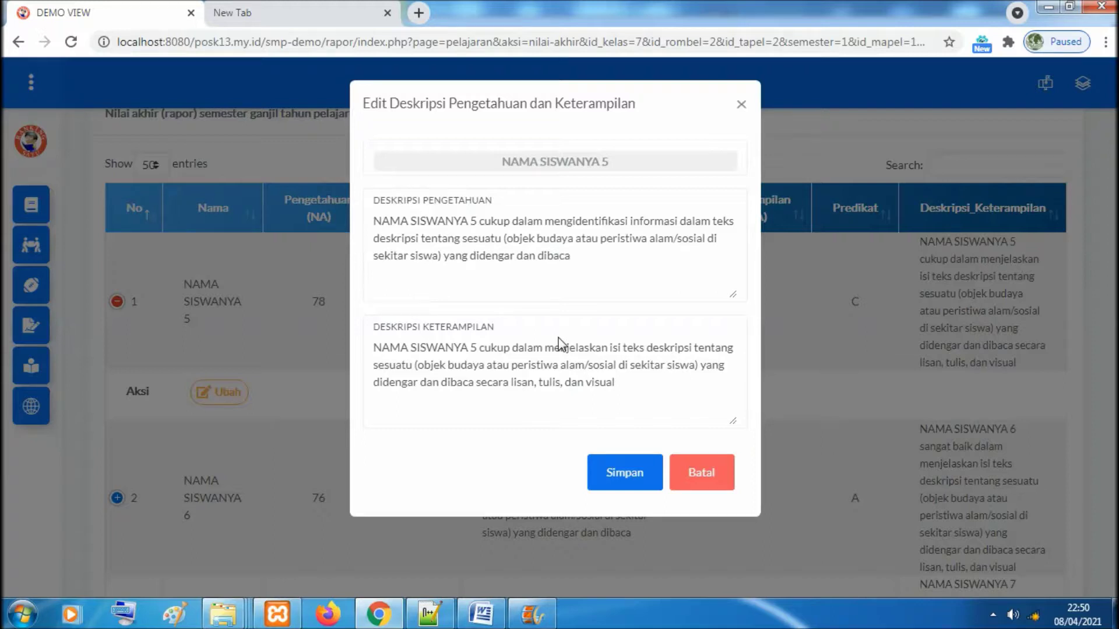
{"action": "left_click", "coordinate": [600, 255]}
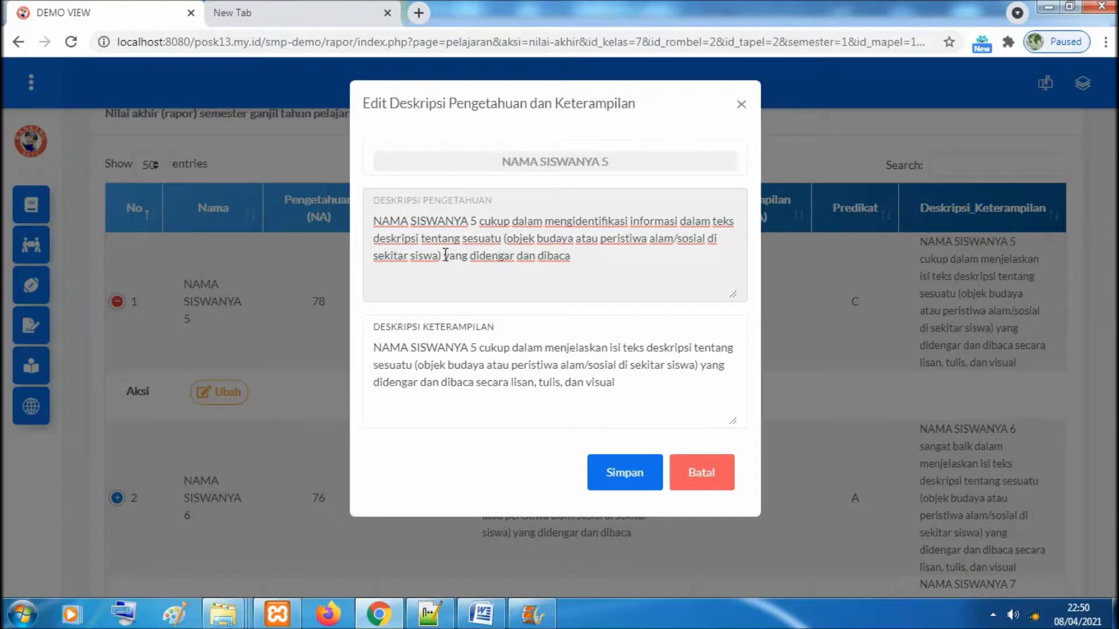
{"action": "left_click_drag", "start_coordinate": [470, 255], "coordinate": [593, 258]}
{"action": "type", "text": "d"}
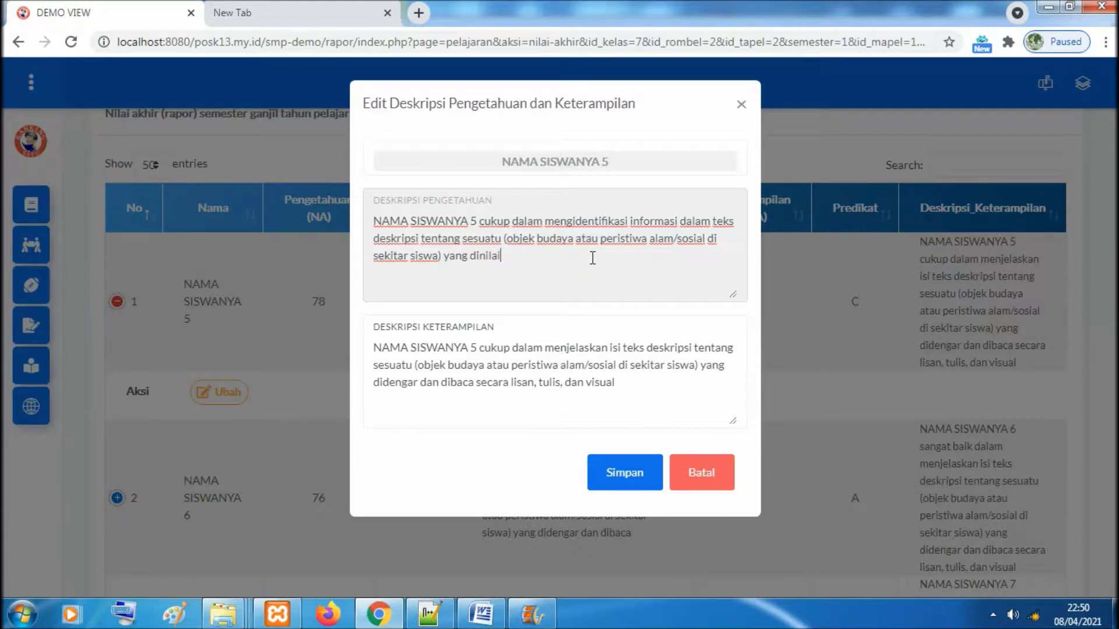
{"action": "left_click", "coordinate": [617, 476]}
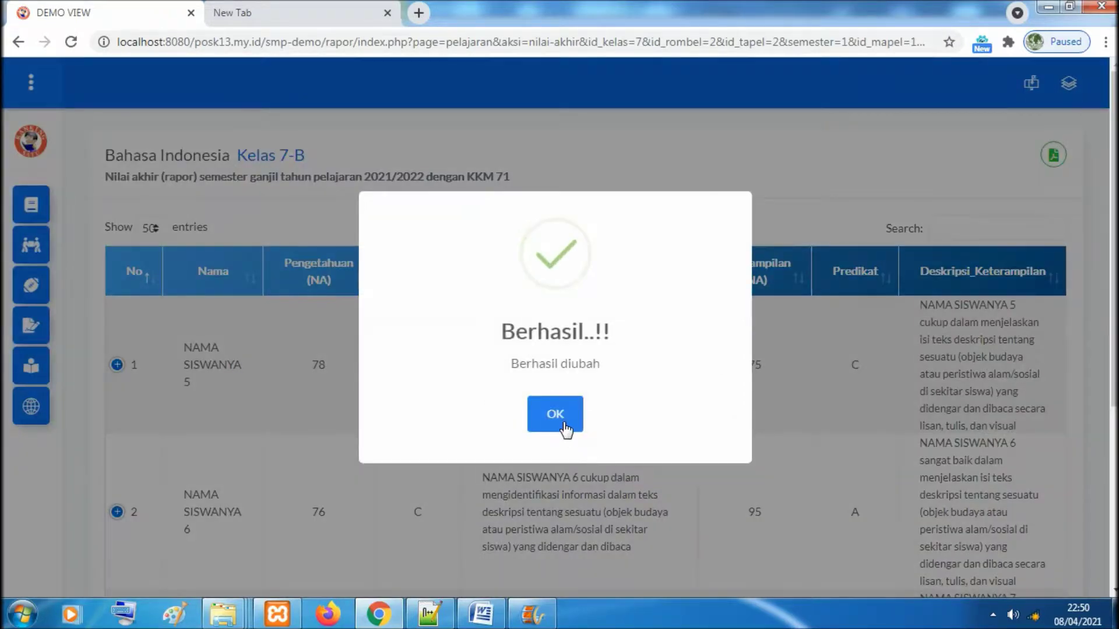
{"action": "left_click", "coordinate": [564, 425]}
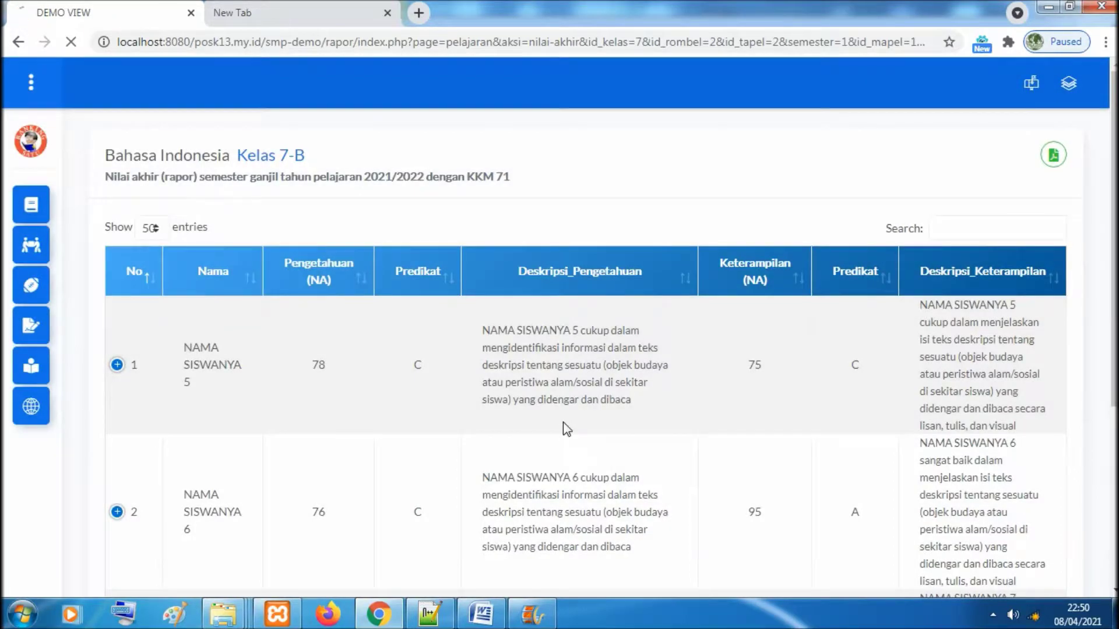
{"action": "left_click_drag", "start_coordinate": [532, 400], "coordinate": [575, 402]}
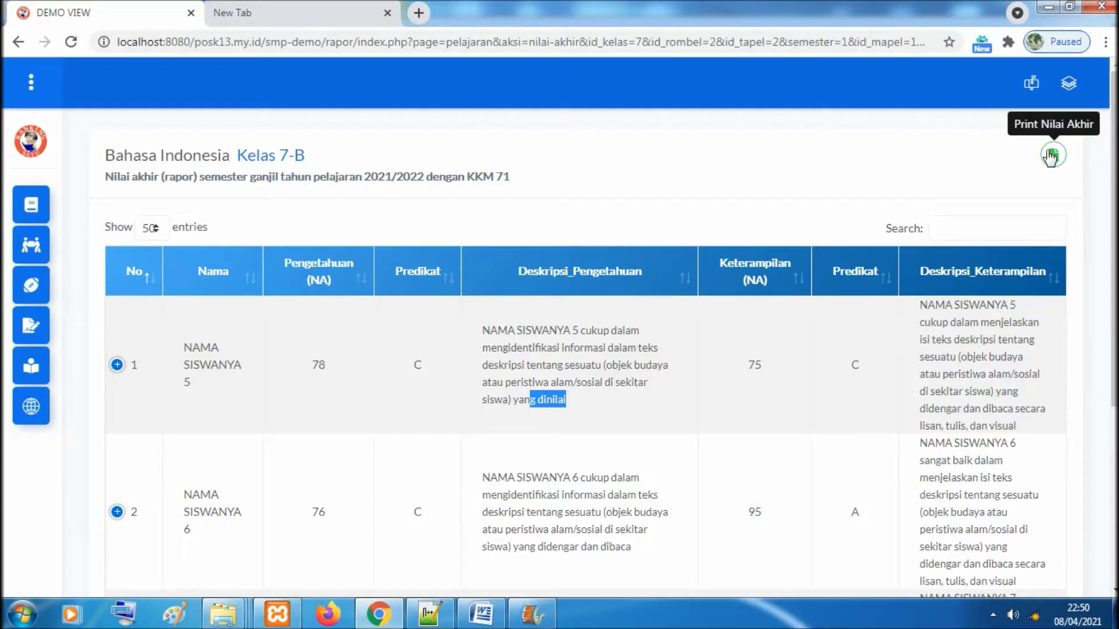
Open the Print Nilai Akhir preview, enlarge it, and set the destination to Save as PDF
{"action": "left_click", "coordinate": [1051, 155]}
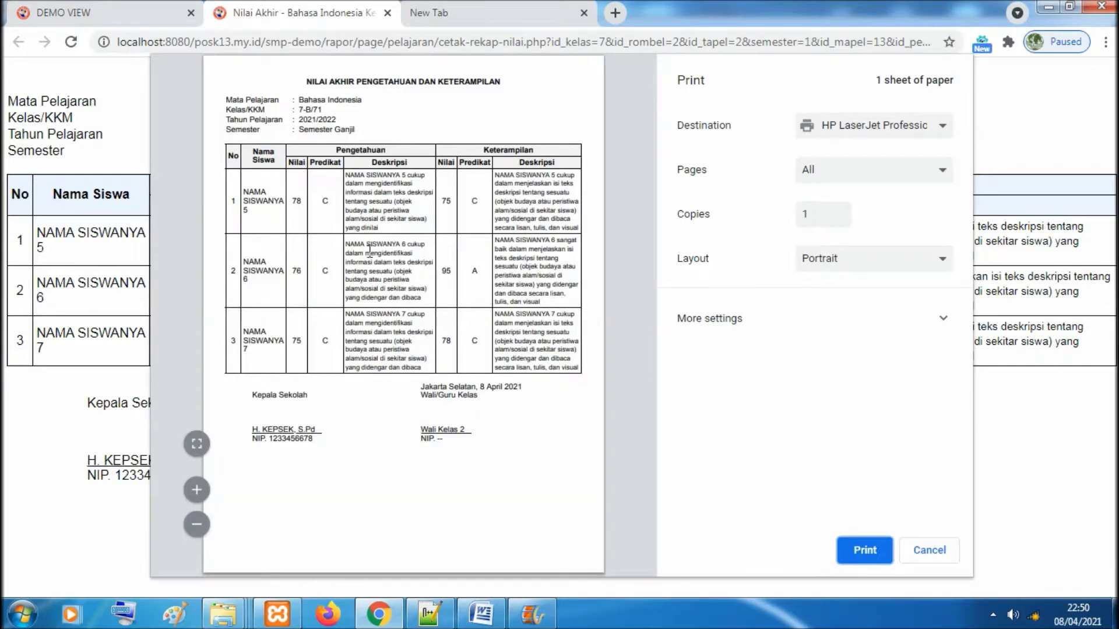
{"action": "left_click", "coordinate": [197, 443]}
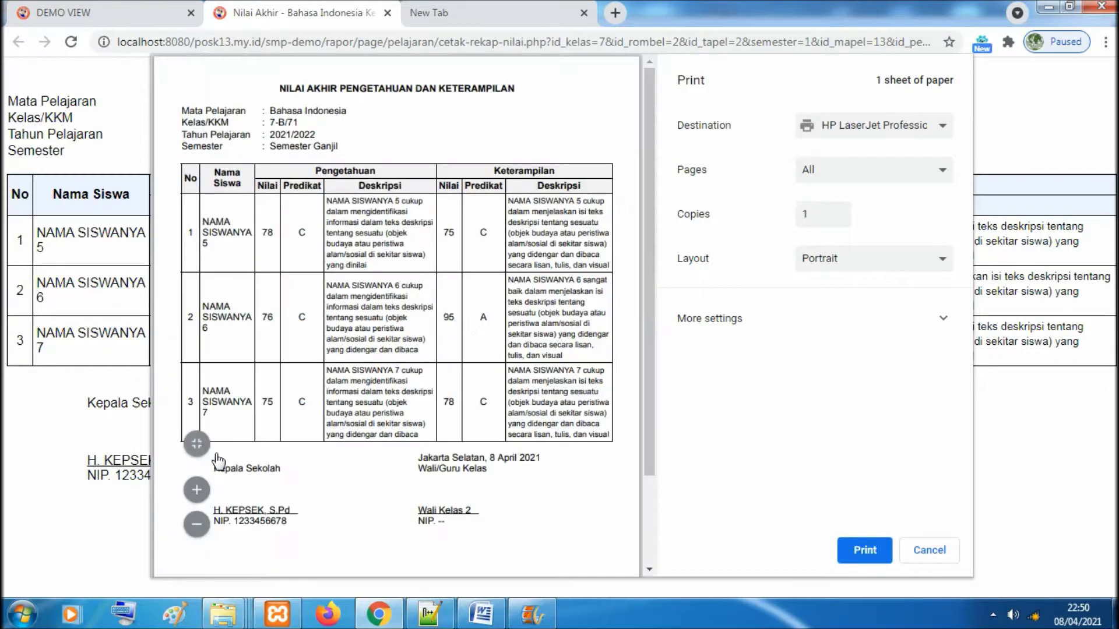
{"action": "left_click", "coordinate": [205, 494]}
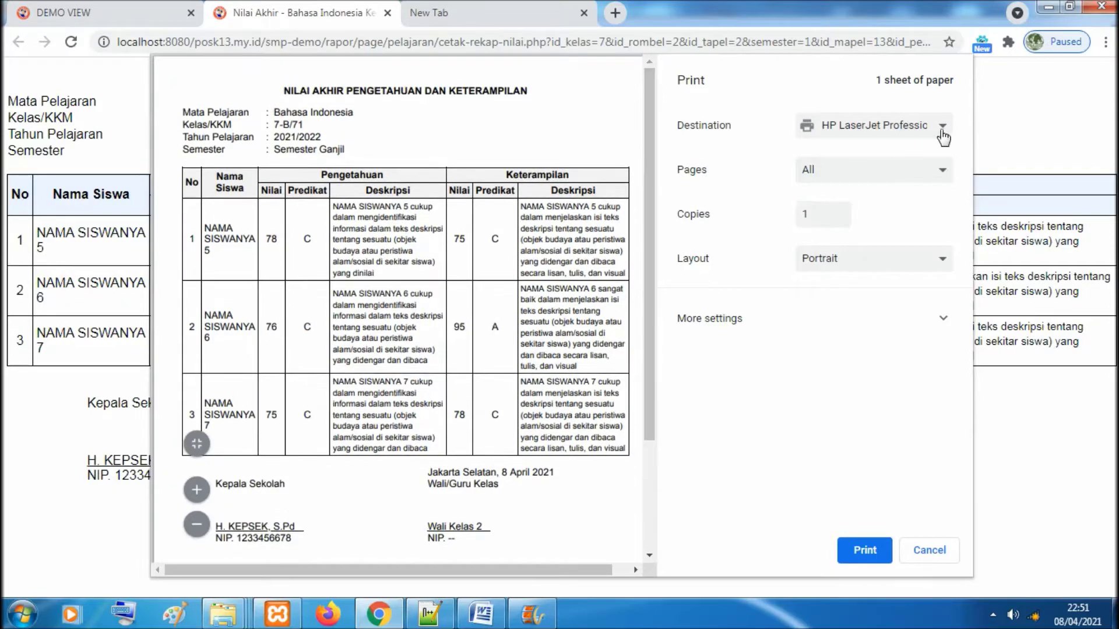
{"action": "left_click", "coordinate": [943, 137]}
{"action": "left_click", "coordinate": [862, 155]}
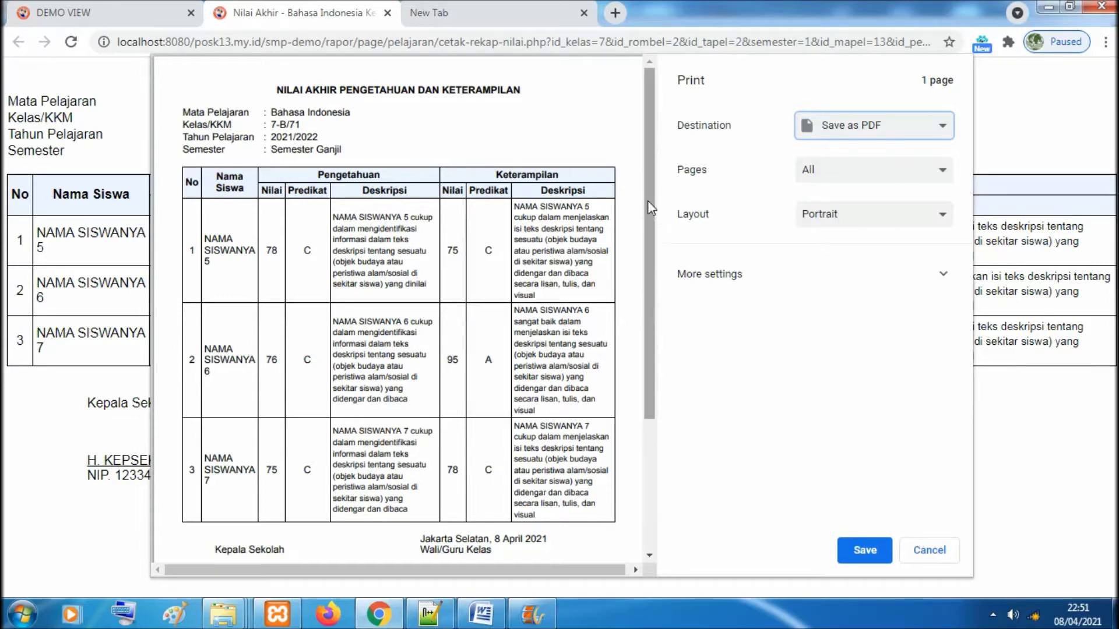
{"action": "mouse_move", "coordinate": [646, 210]}
{"action": "left_mouse_down"}
{"action": "mouse_move", "coordinate": [648, 259]}
{"action": "mouse_move", "coordinate": [649, 200]}
{"action": "left_mouse_up"}
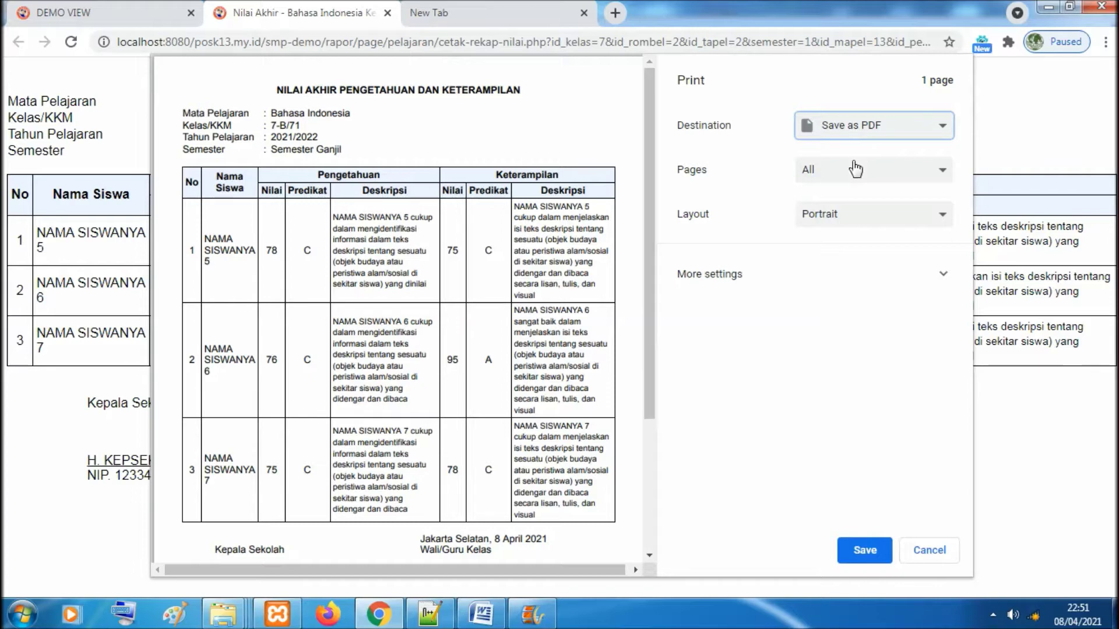
Reselect Save as PDF as the print destination, then close the print tab
{"action": "left_click", "coordinate": [894, 131]}
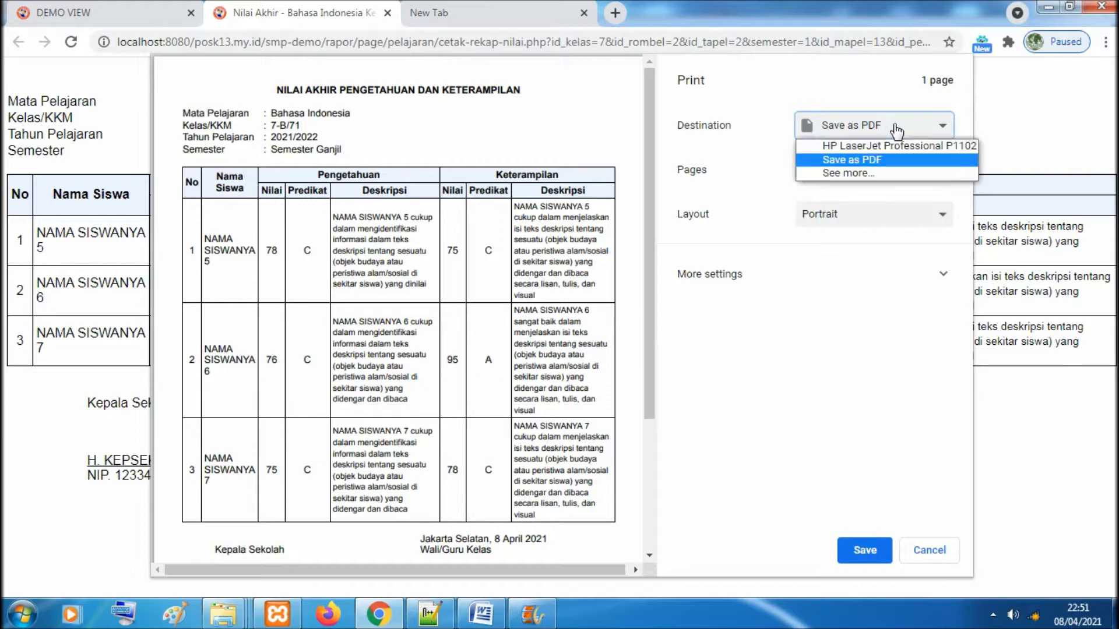
{"action": "left_click", "coordinate": [889, 147]}
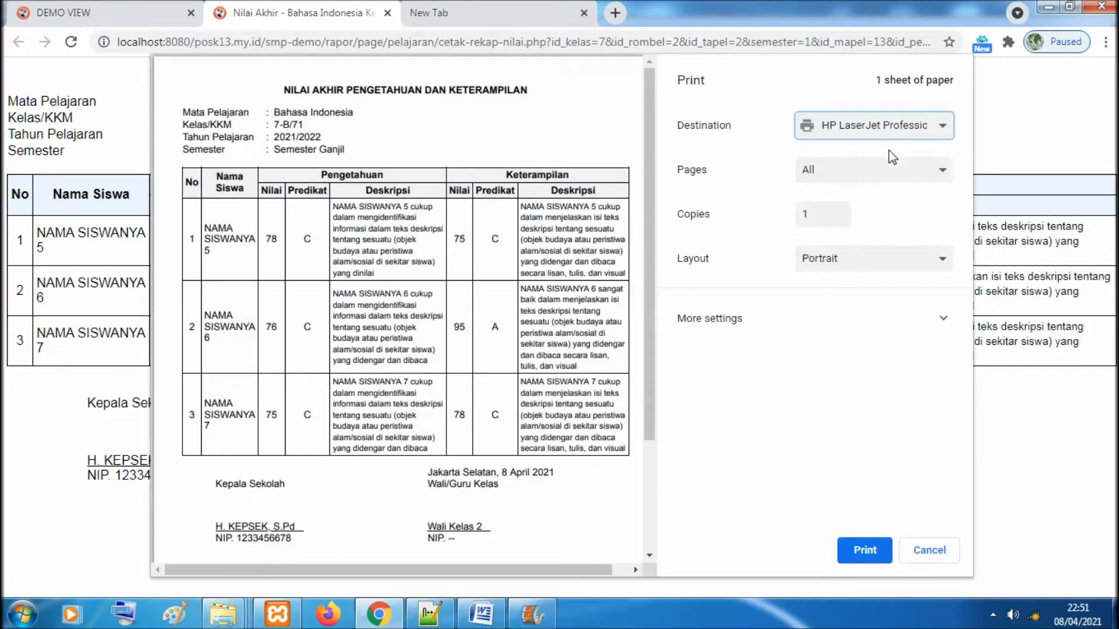
{"action": "left_click", "coordinate": [887, 138]}
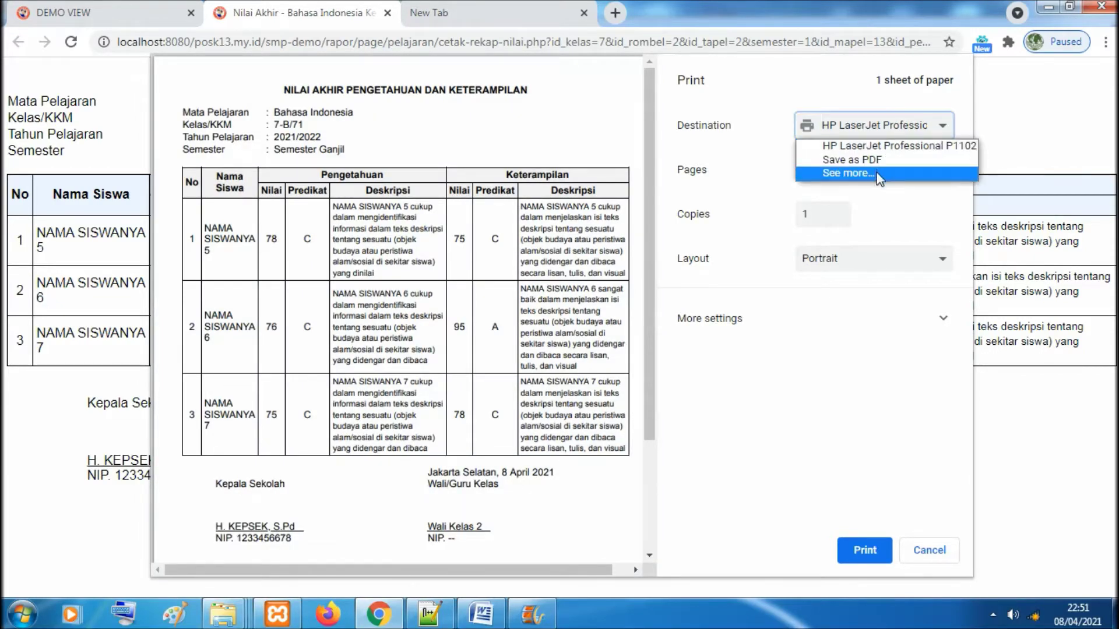
{"action": "left_click", "coordinate": [880, 160]}
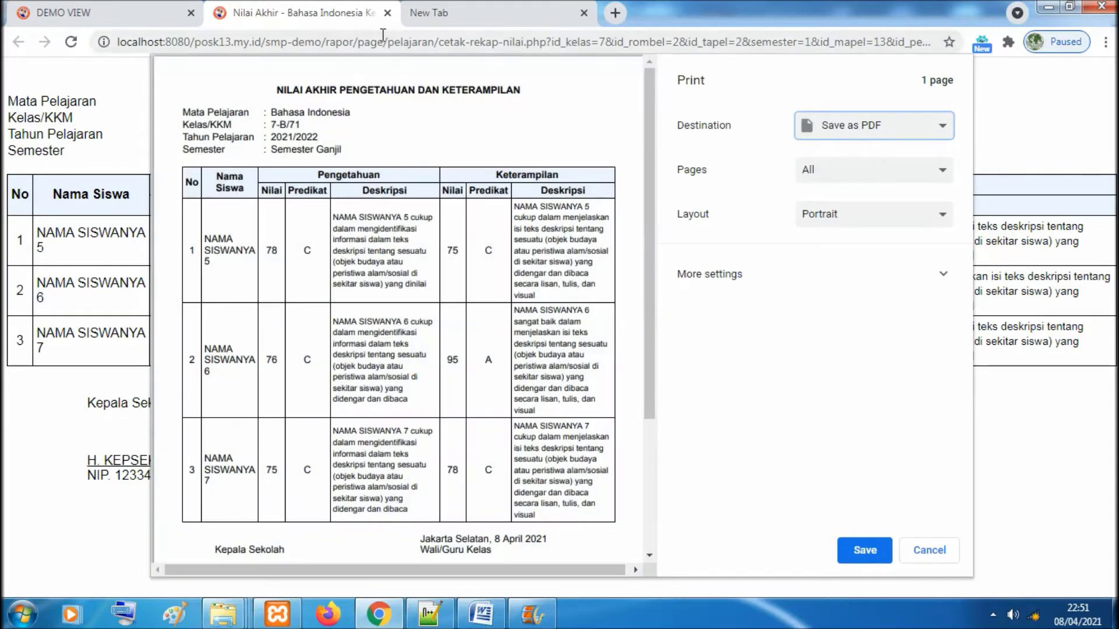
{"action": "left_click", "coordinate": [388, 14]}
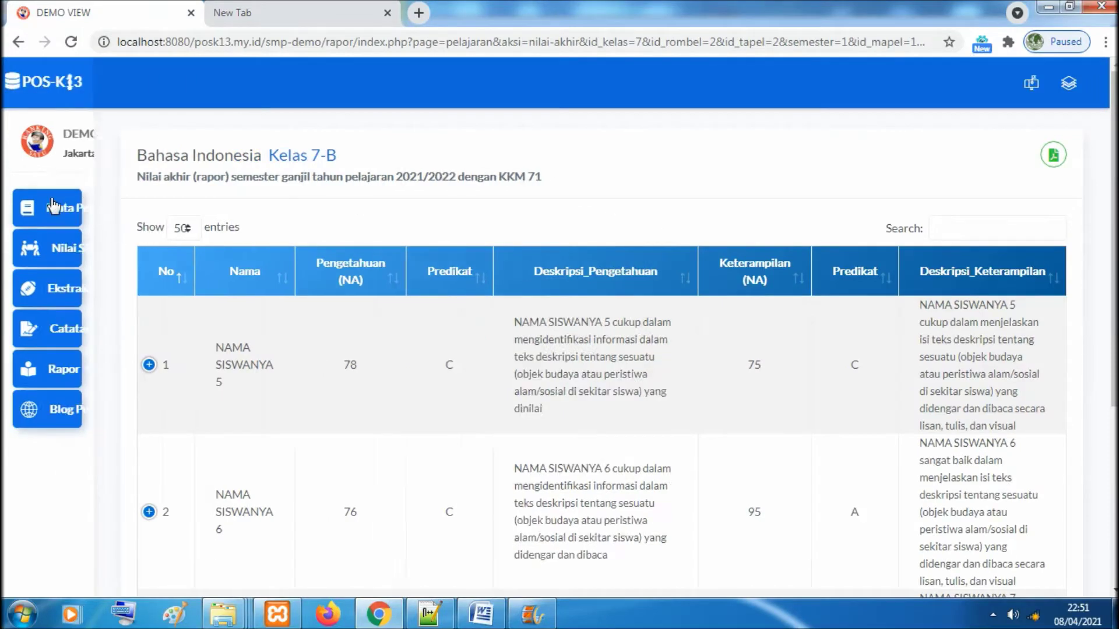
Go back to the Mata Pelajaran list of subjects for class 7-B, 2021/2022
{"action": "left_click", "coordinate": [50, 198]}
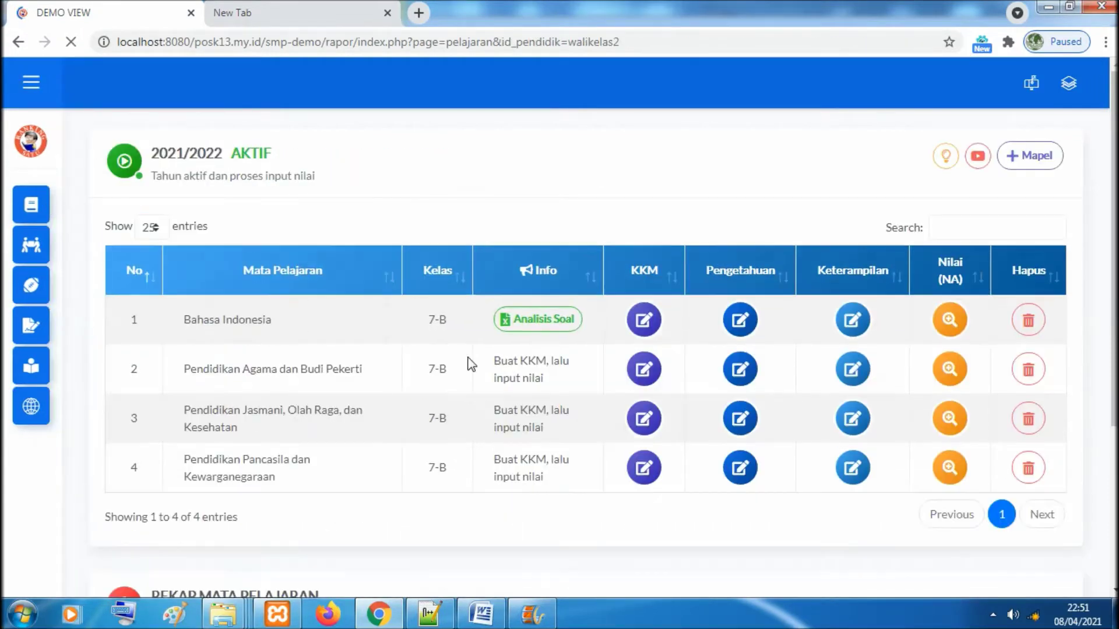